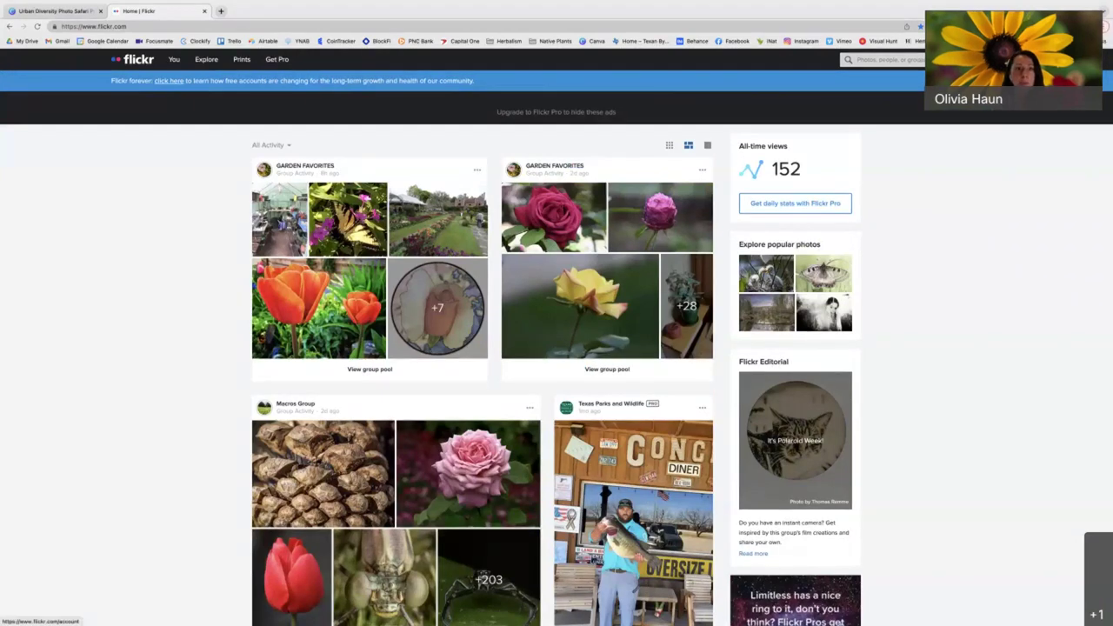
Step: Open the account settings and look over the personal information, membership and profile sections
scroll(556, 348, "down", 1)
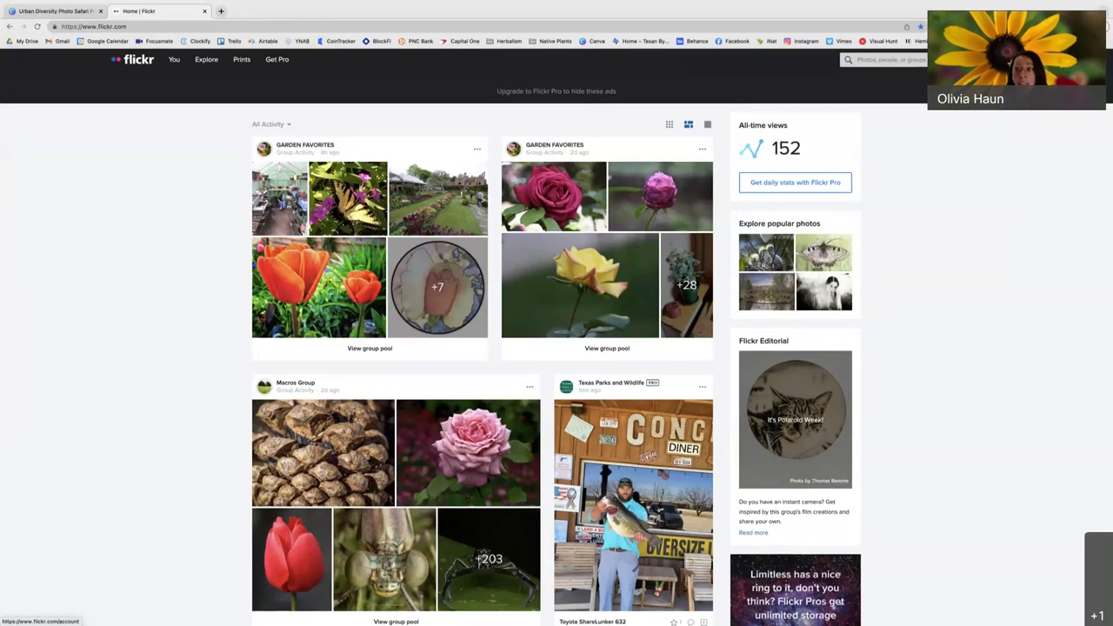
mouse_move(982, 59)
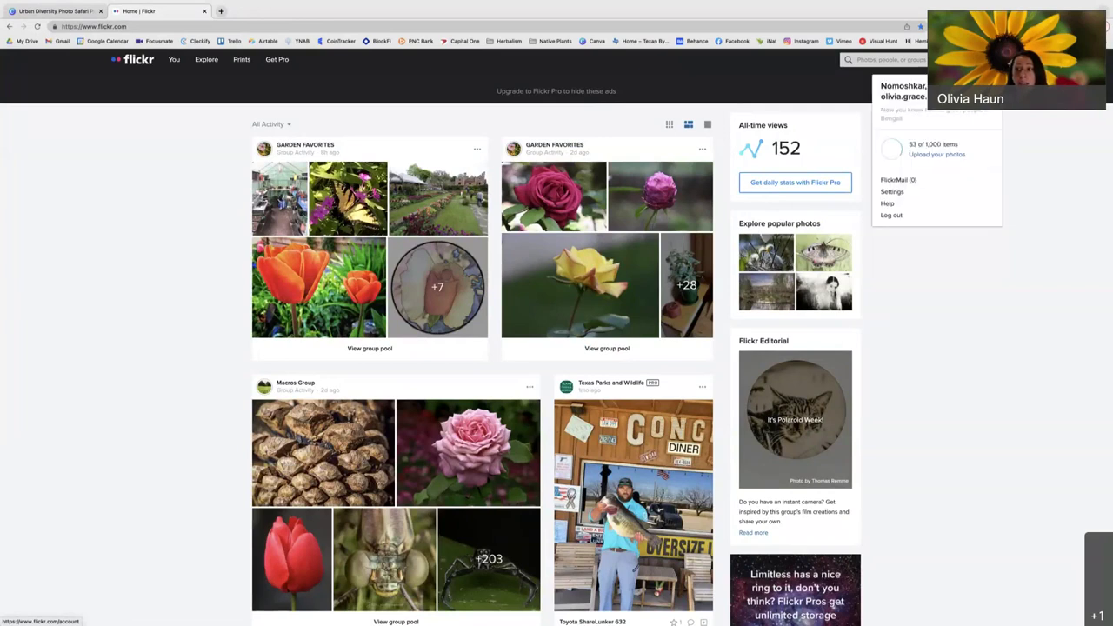
left_click(890, 194)
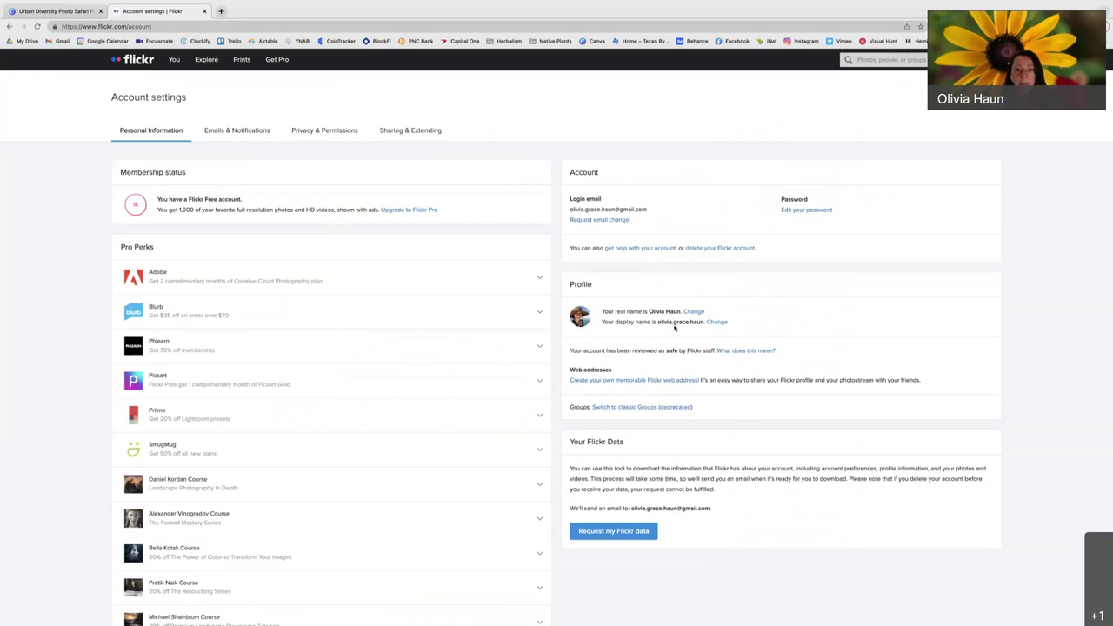
scroll(276, 383, "down", 10)
scroll(276, 383, "up", 10)
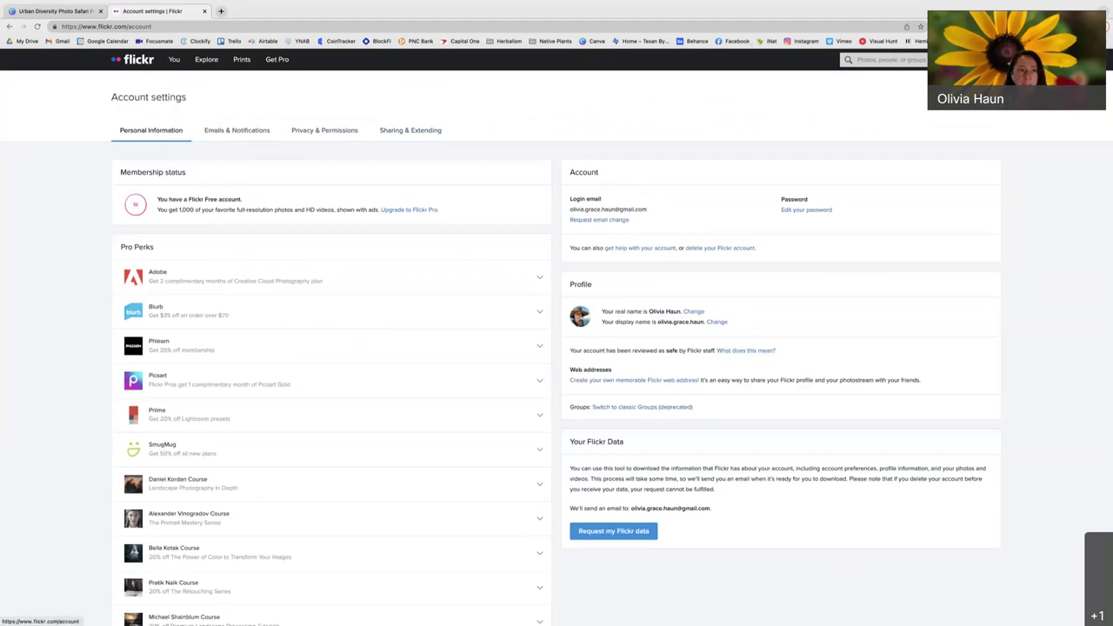
Step: Open your own photostream and browse through the uploaded photos
mouse_move(175, 63)
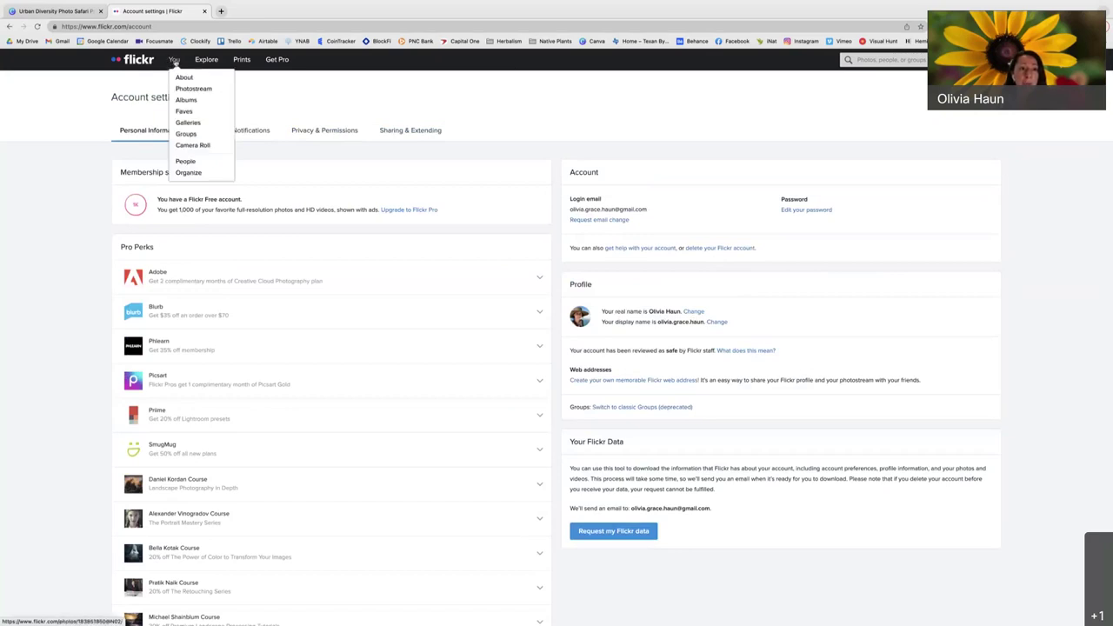
left_click(175, 61)
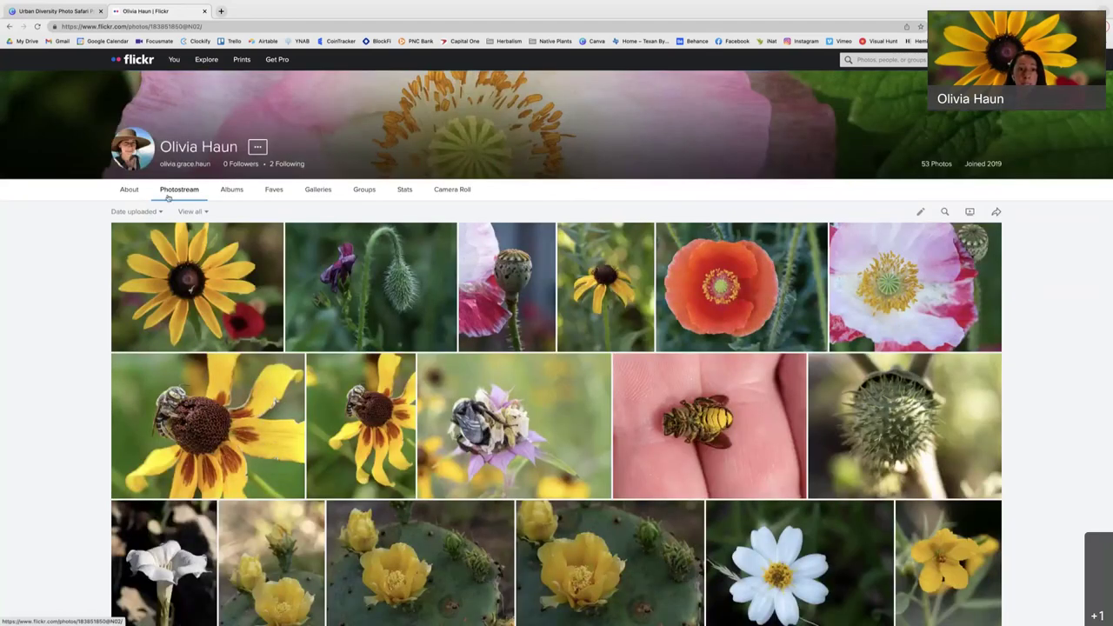
scroll(528, 397, "down", 1)
scroll(527, 396, "down", 15)
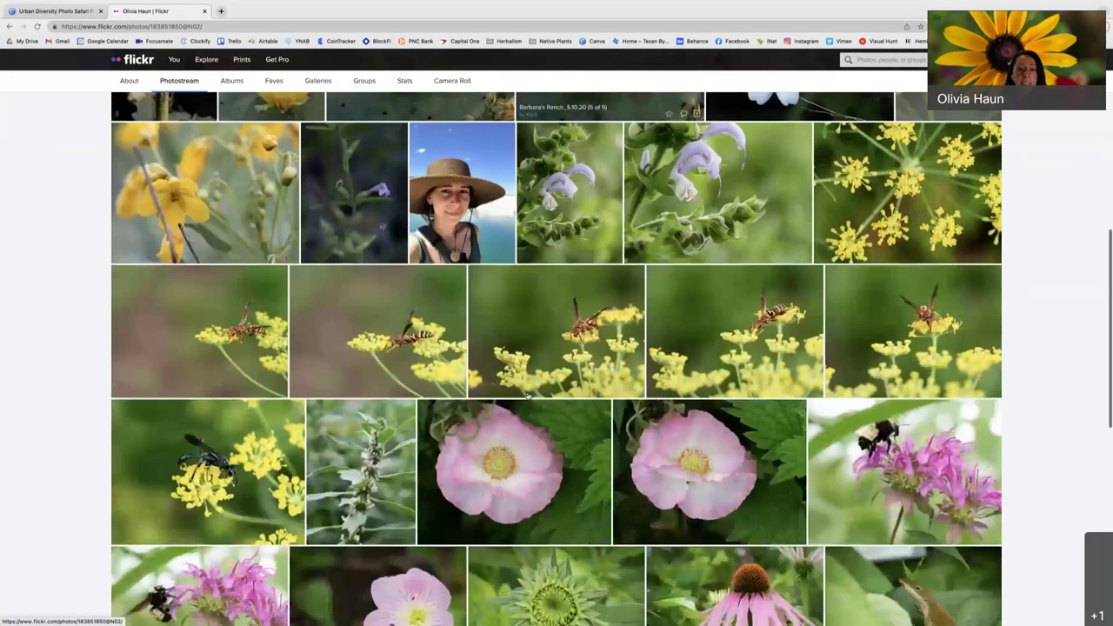
scroll(528, 397, "up", 3)
scroll(528, 396, "up", 12)
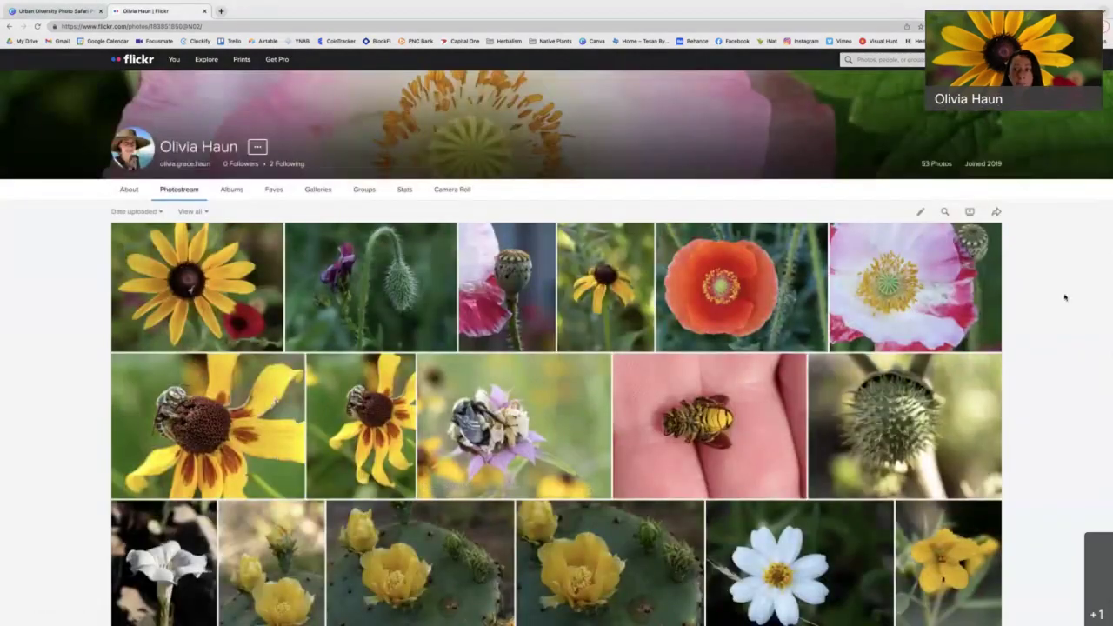
Step: Check the profile's cover photo and name editing options, and read the biography on the About page
left_click(257, 144)
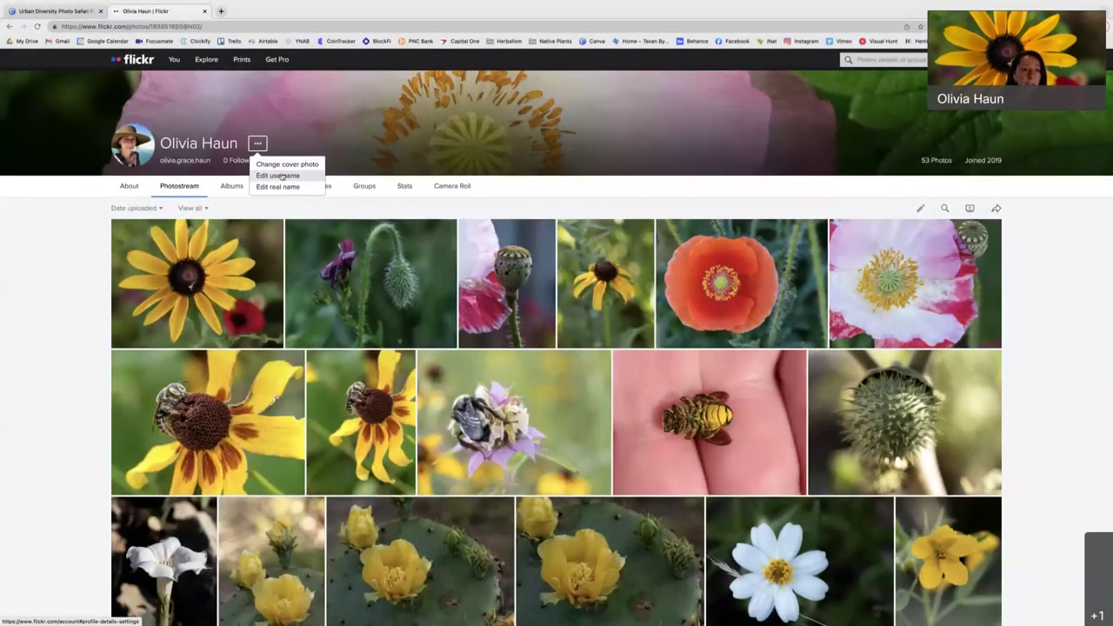
left_click(85, 231)
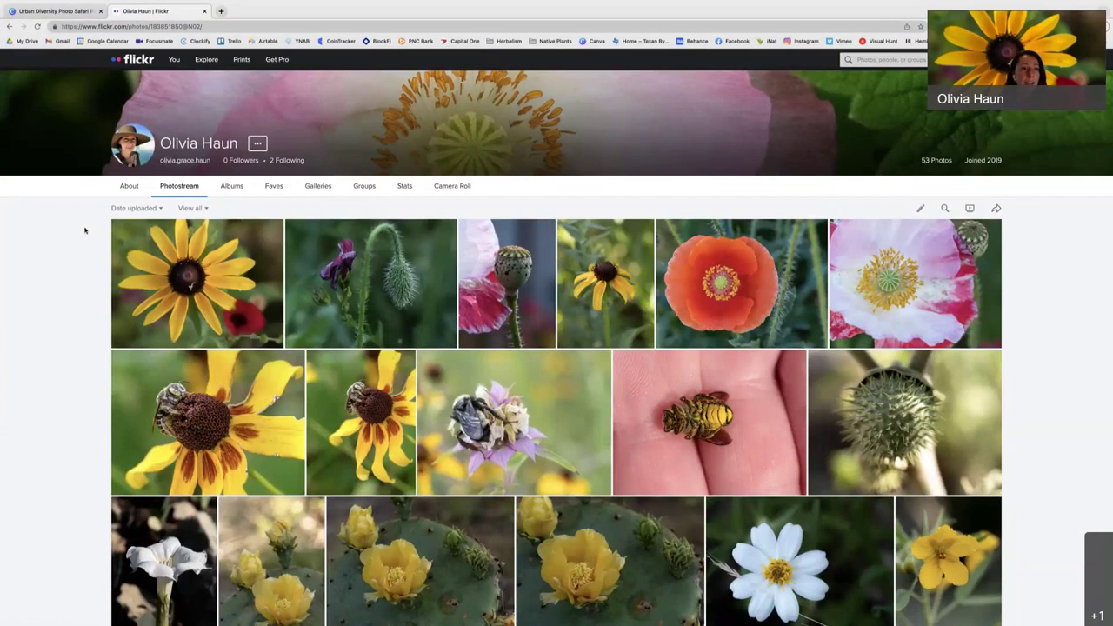
left_click(129, 188)
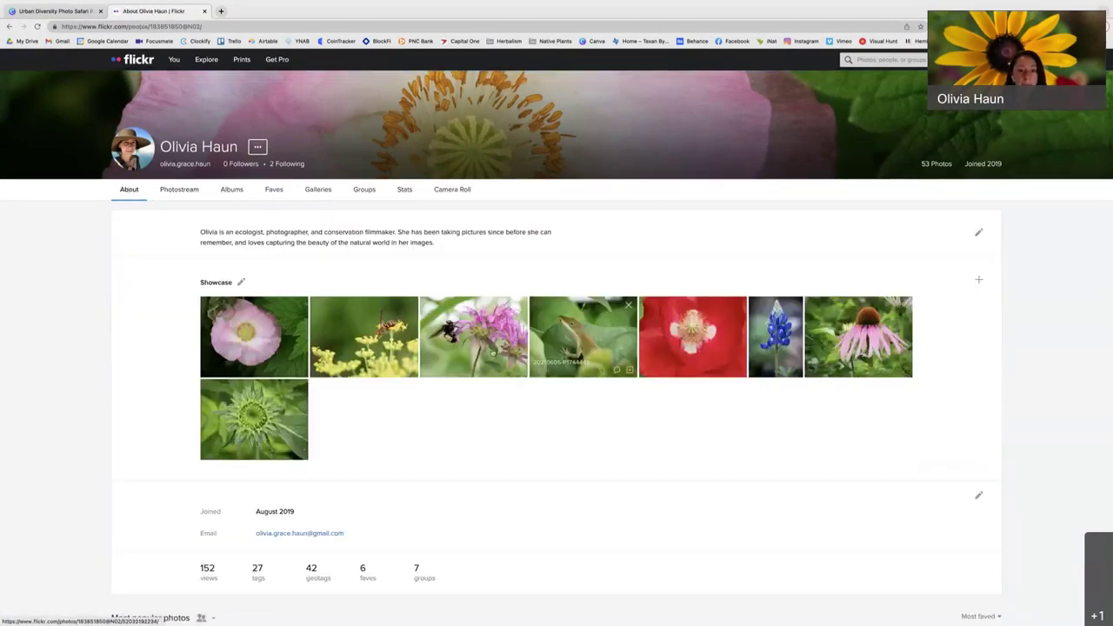
left_click_drag(201, 232, 445, 244)
left_click(472, 244)
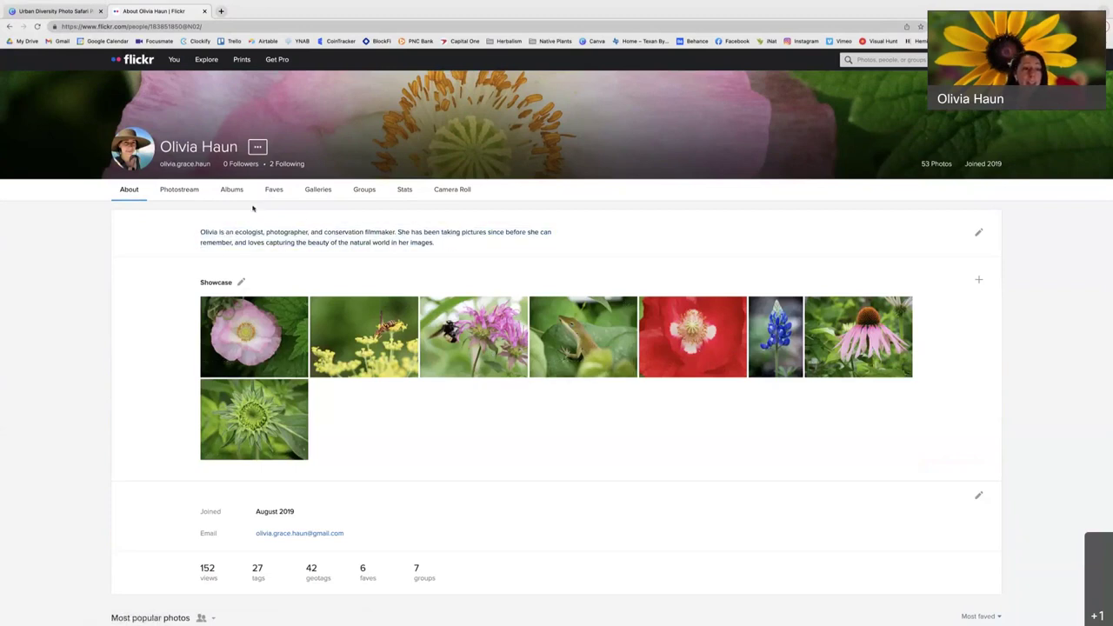
Step: Return to the photostream from the About page and look through it to the last photo
left_click(178, 192)
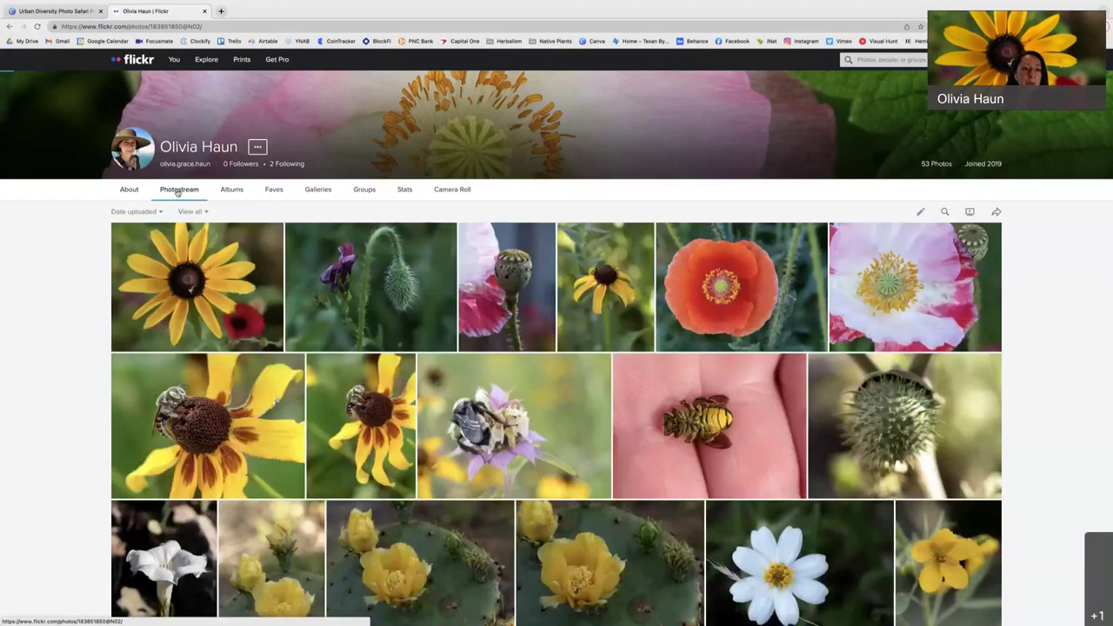
scroll(318, 333, "down", 15)
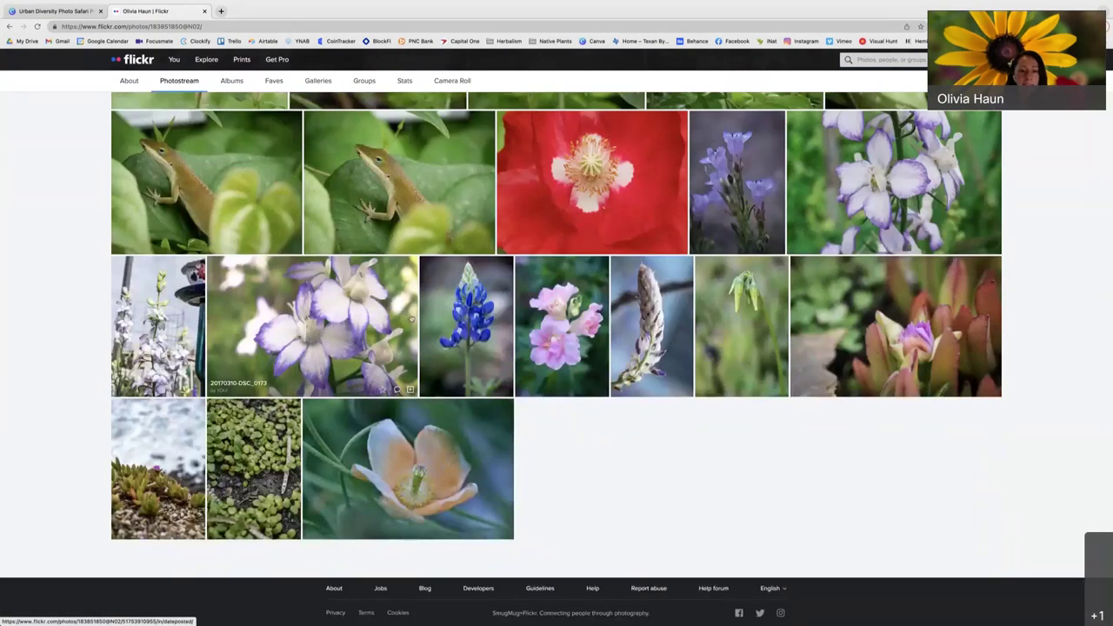
scroll(411, 319, "up", 10)
scroll(557, 348, "up", 5)
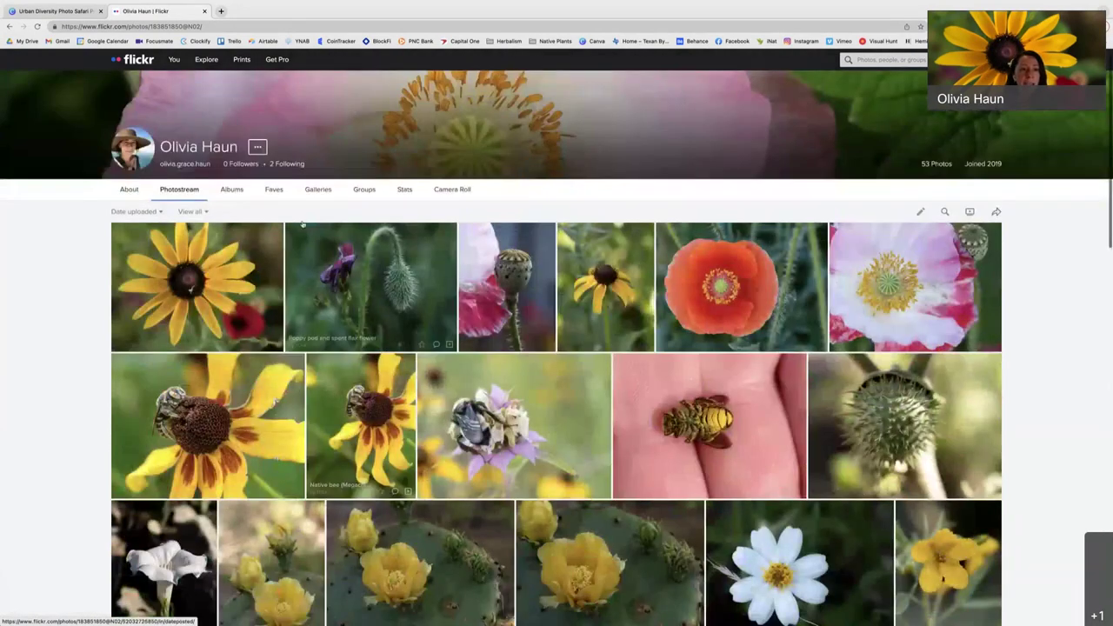
Step: View the photos in the Pocket Prairie album and return to the albums list
left_click(233, 189)
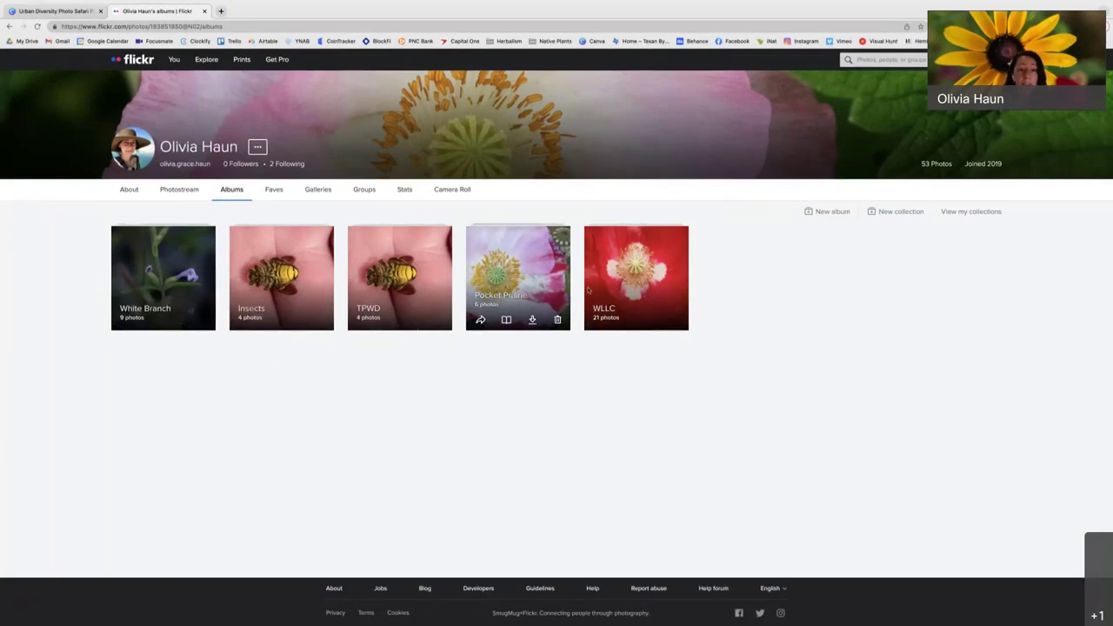
left_click(503, 294)
scroll(522, 348, "down", 6)
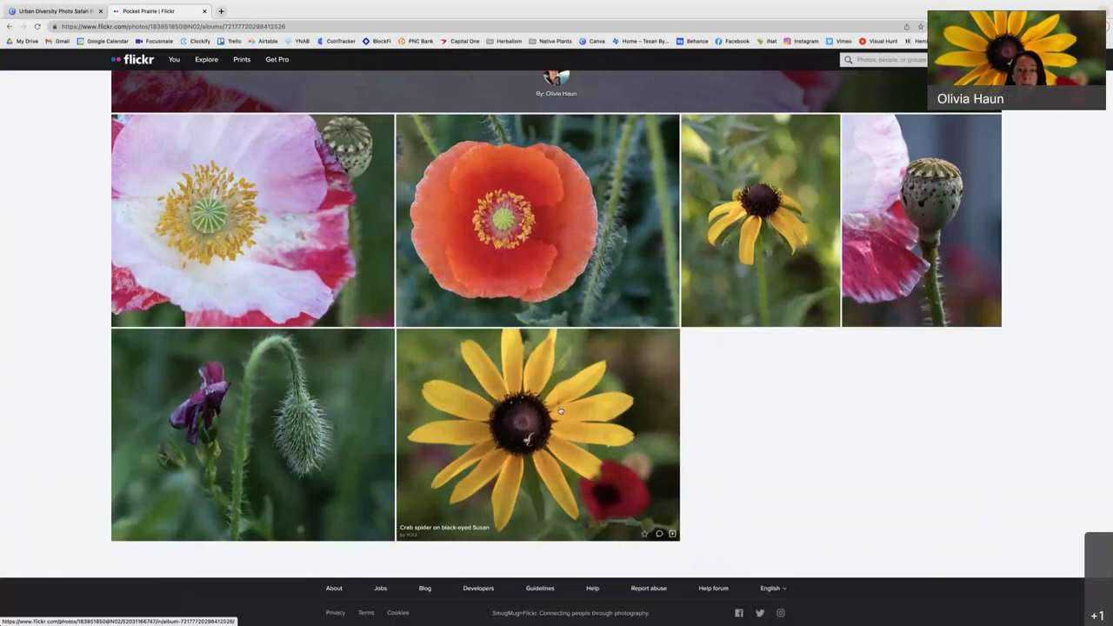
scroll(560, 411, "up", 6)
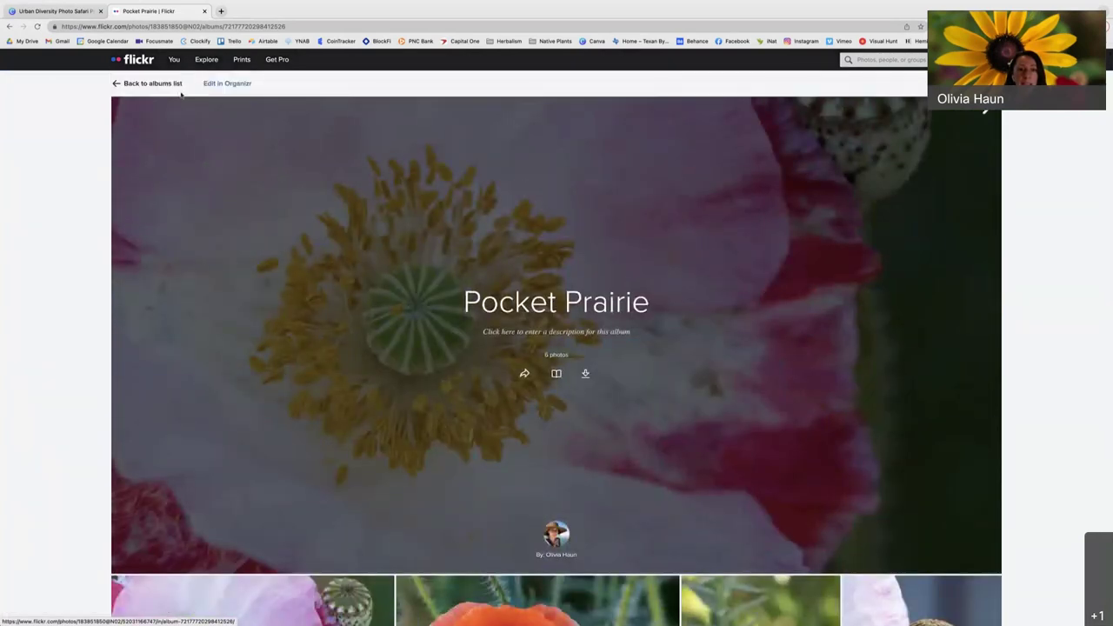
left_click(140, 84)
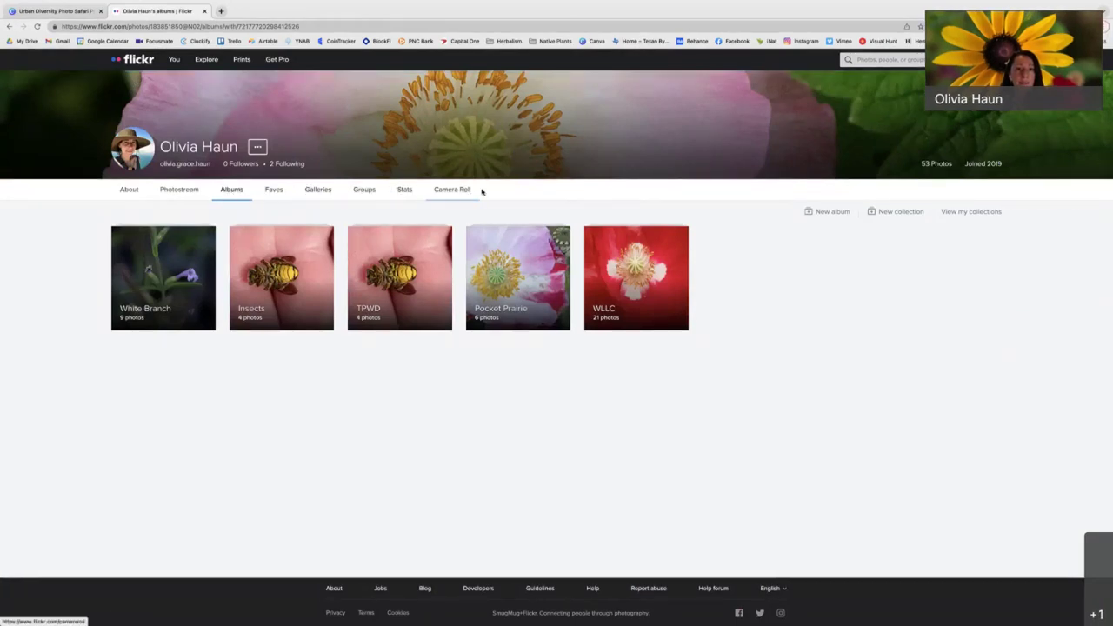
Step: View the profile's favourite photos and its galleries
left_click(275, 191)
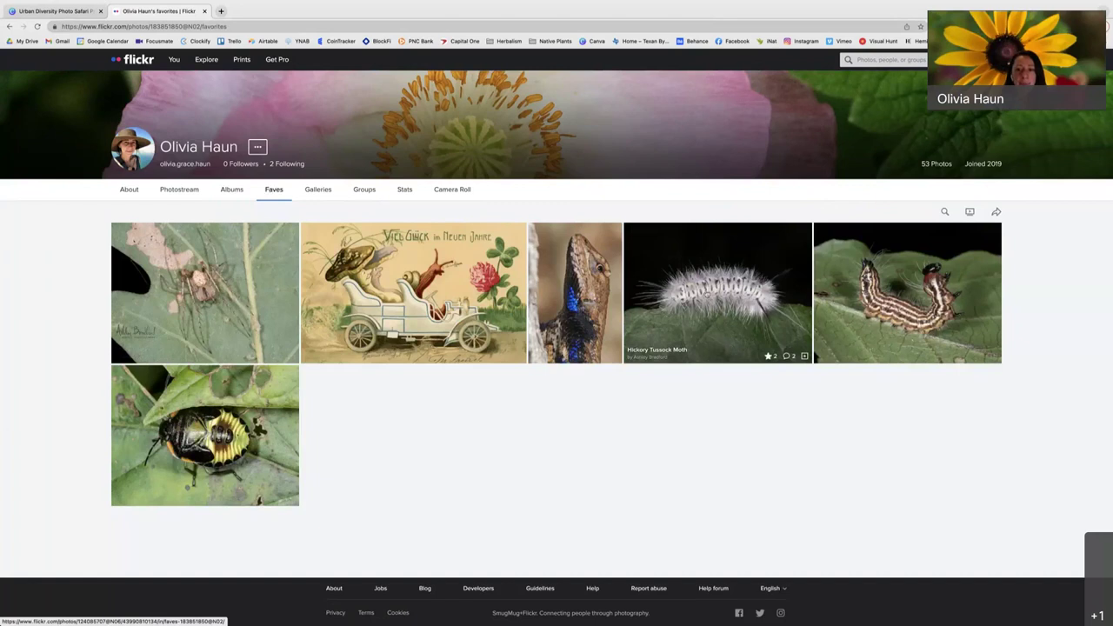
left_click(318, 190)
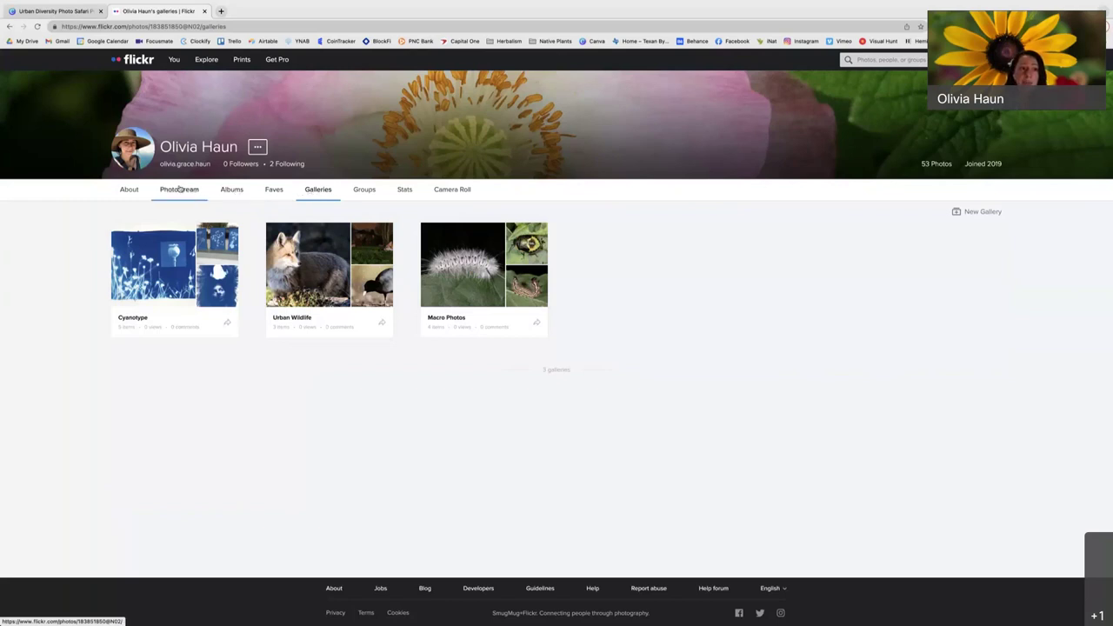
Step: Open Texas Master Naturalist Photo Safari from the list of joined groups, and go back to the groups list
left_click(364, 190)
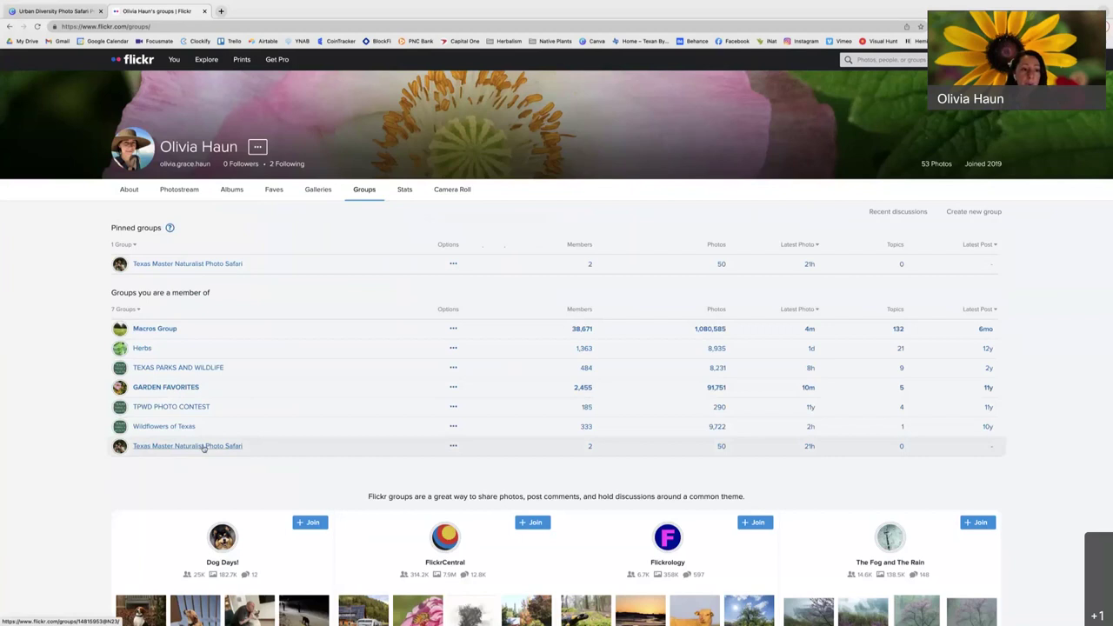
left_click(175, 447)
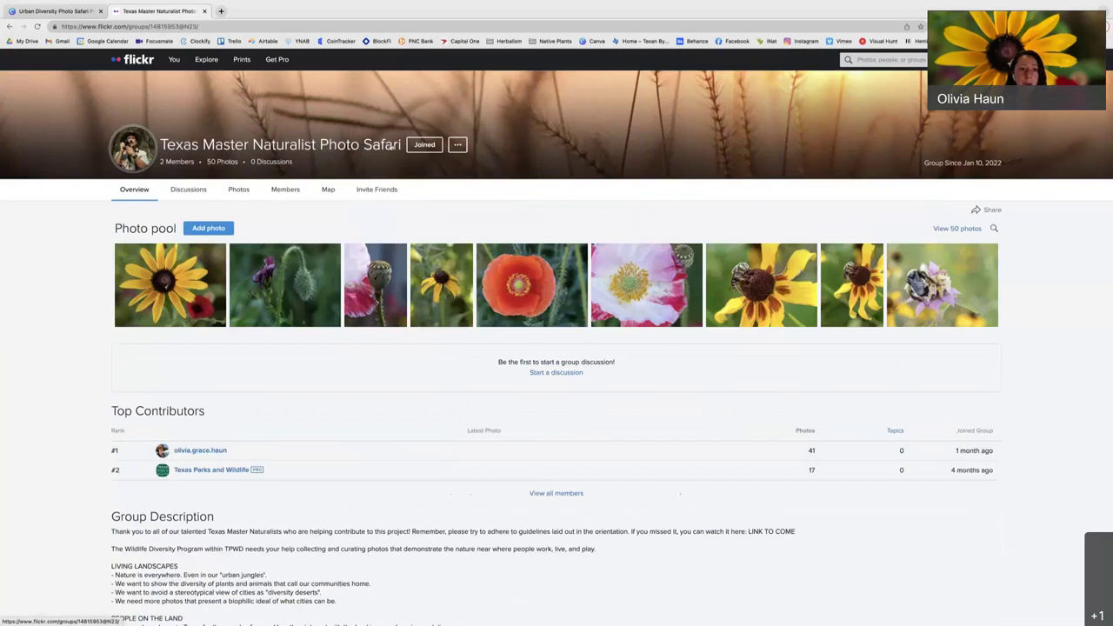
left_click(8, 27)
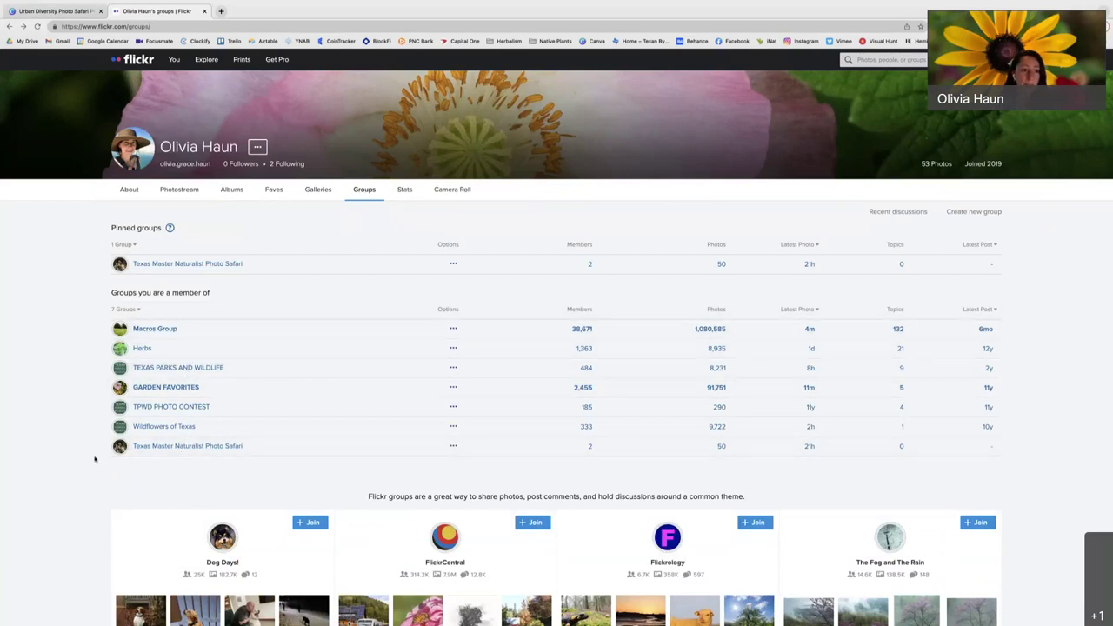
Step: Open the pinned Texas Master Naturalist Photo Safari group and read its description through the Sustainability section
left_click(175, 265)
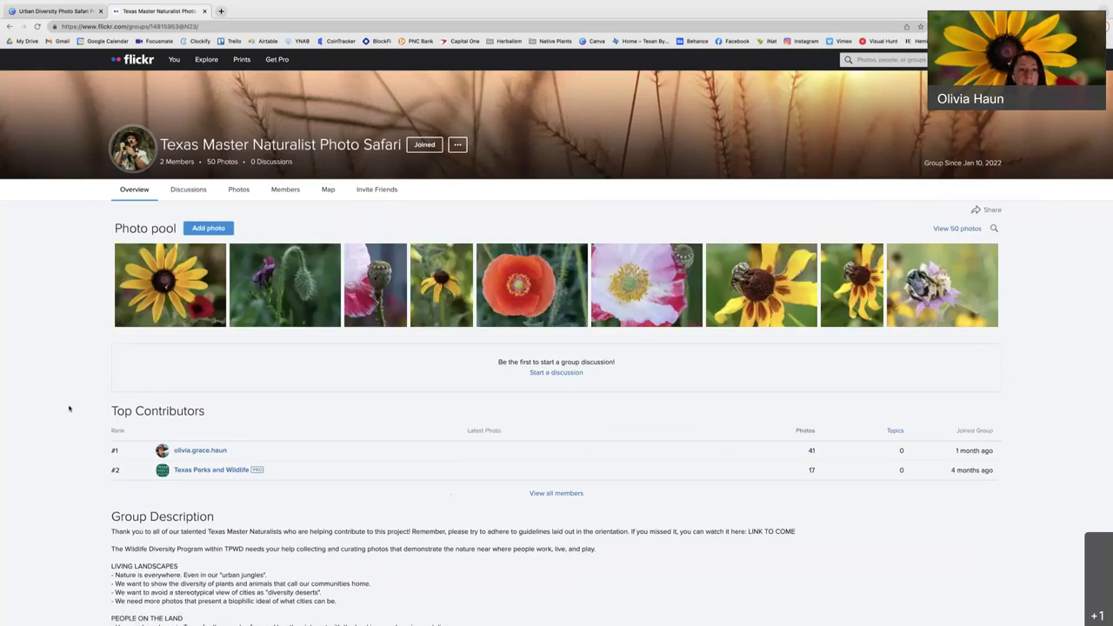
scroll(79, 389, "down", 5)
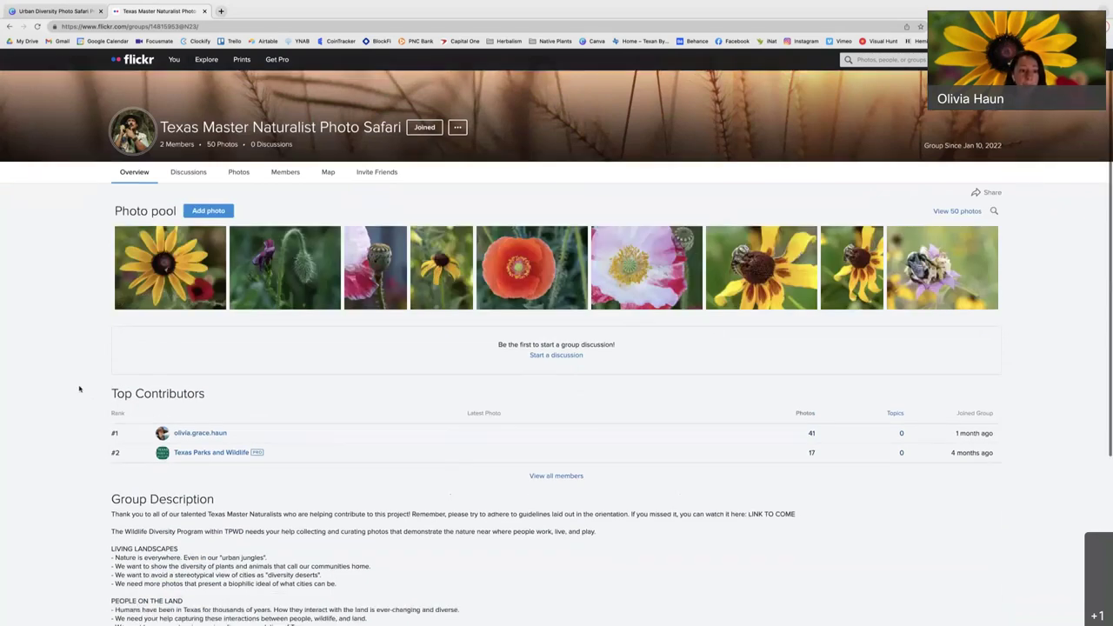
left_click_drag(105, 263, 644, 482)
left_click(609, 470)
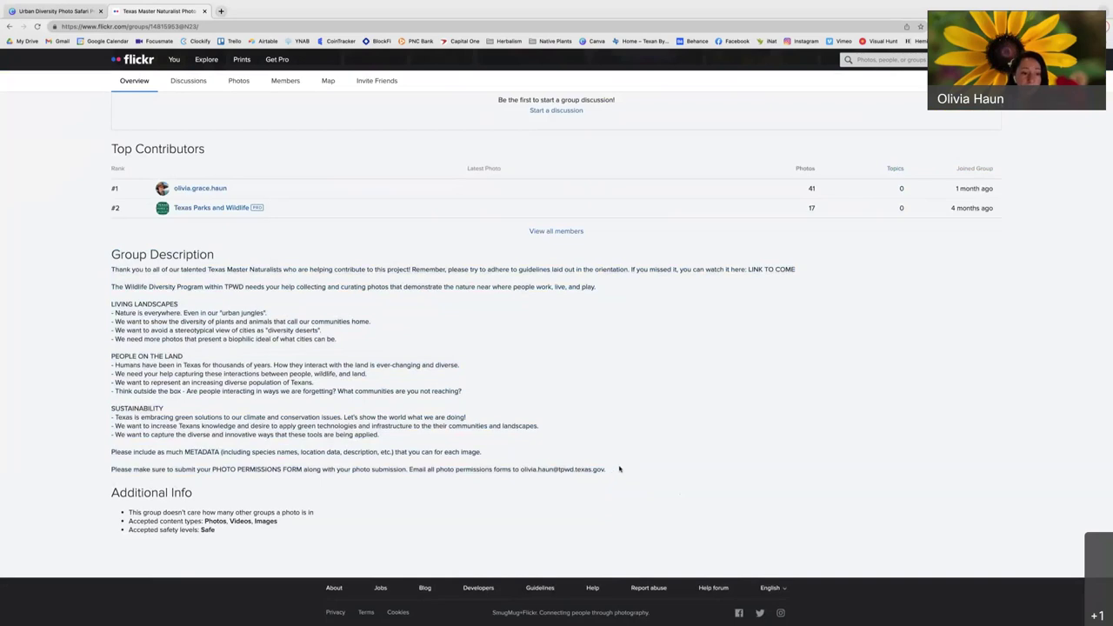
left_click_drag(111, 258, 428, 441)
left_click(428, 443)
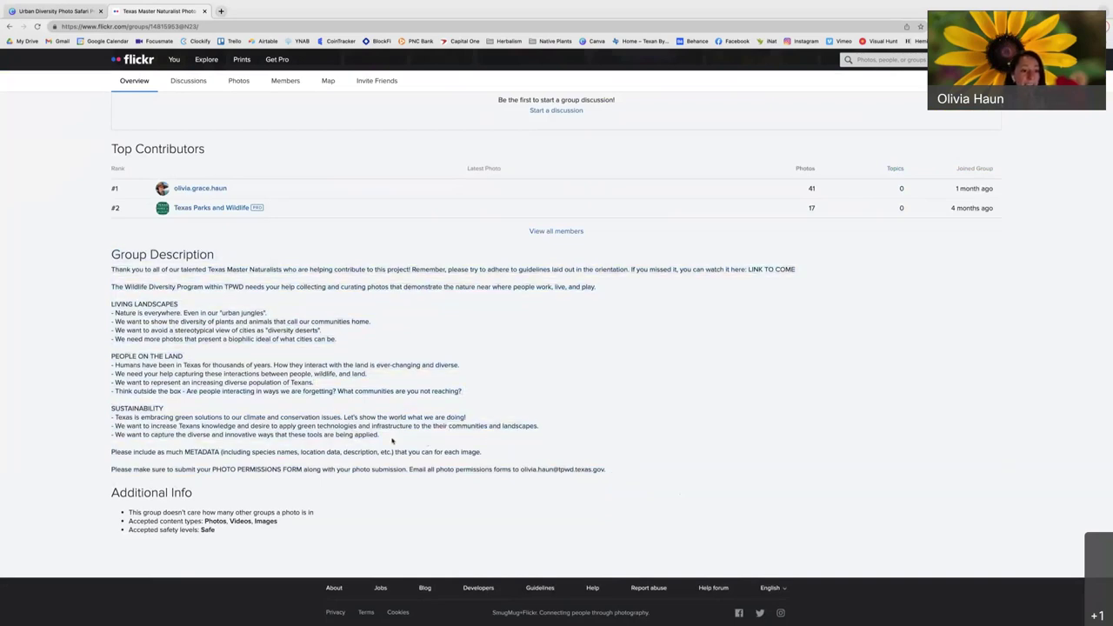
Step: Highlight the metadata and photo permissions form instructions in the group description, and return to the photo pool
left_click_drag(111, 452, 595, 480)
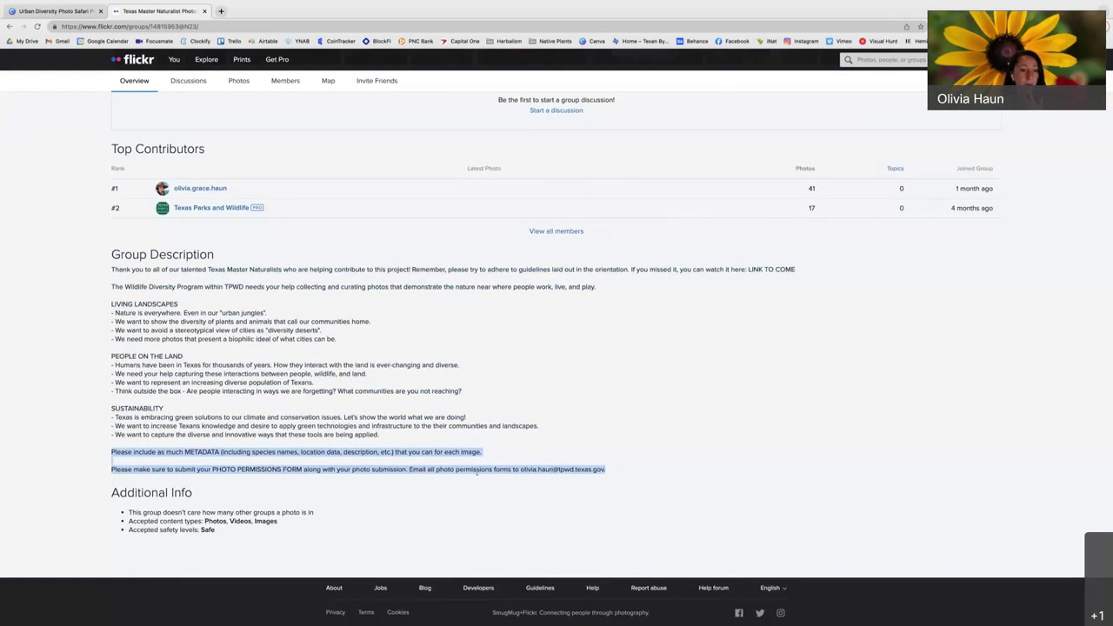
left_click(385, 408)
scroll(407, 416, "up", 3)
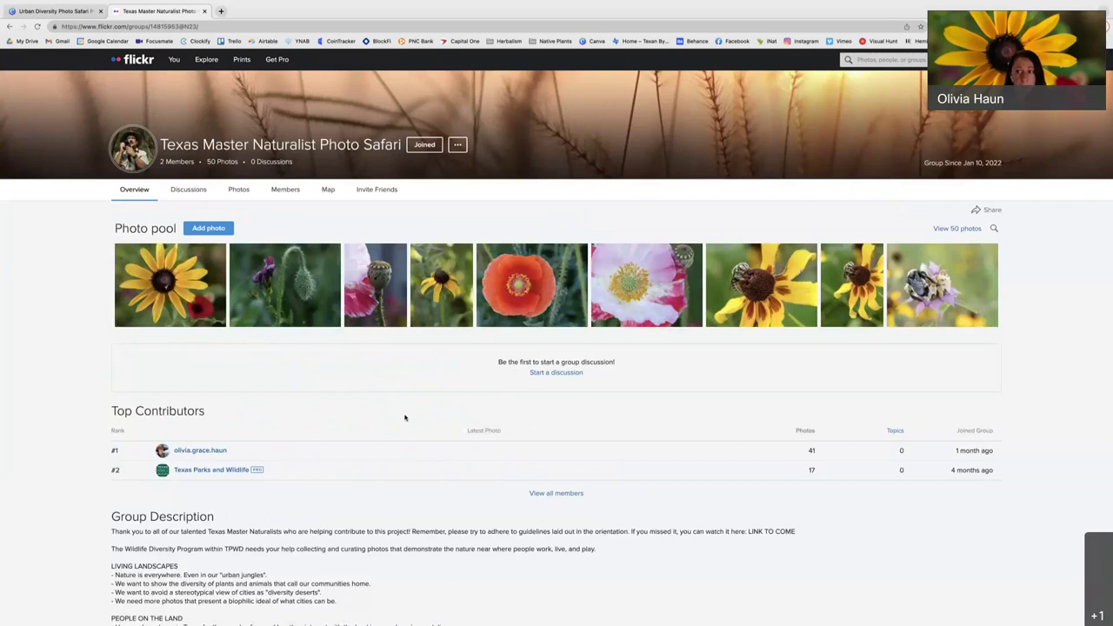
Step: Search for "texas parks and wildlife" among people and open the profile of the followed Texas Parks and Wildlife account
left_click(880, 60)
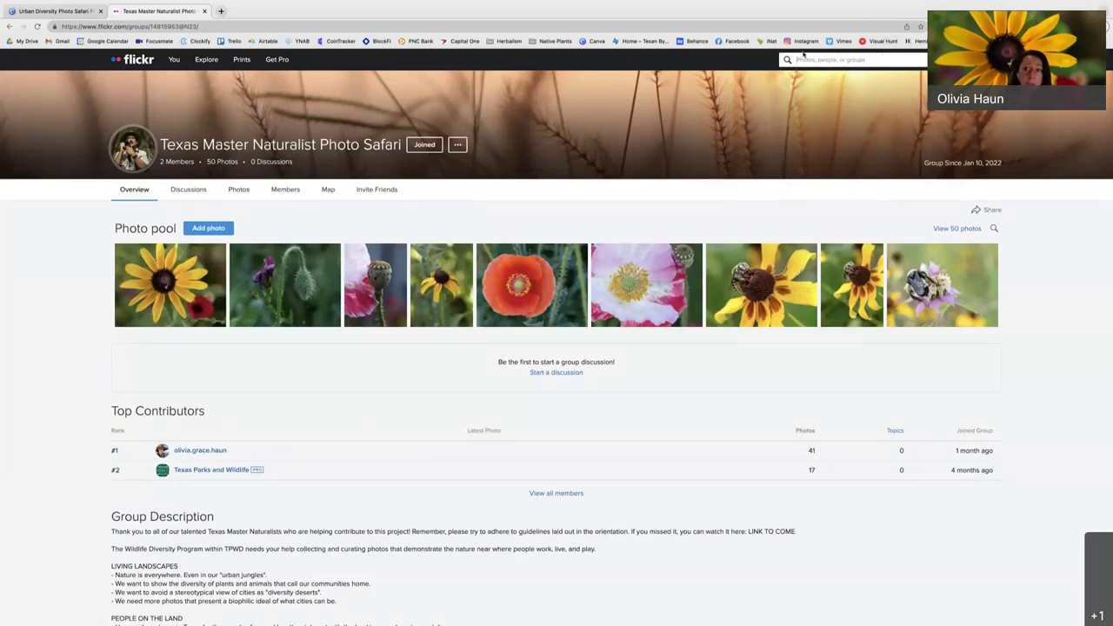
type("texas parks and wild")
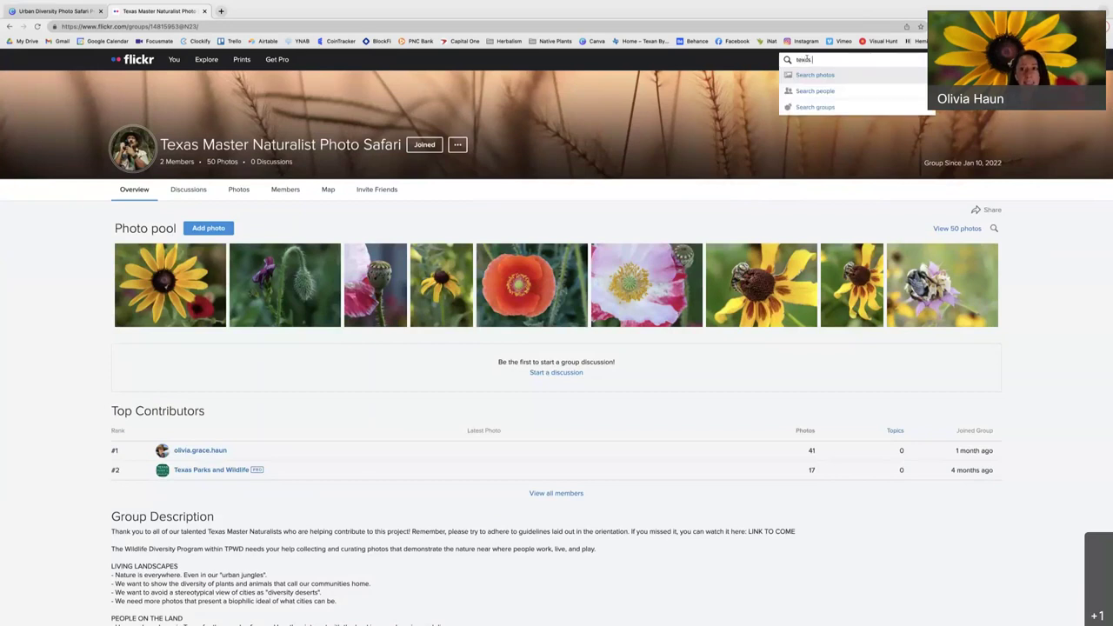
type("life")
key("Return")
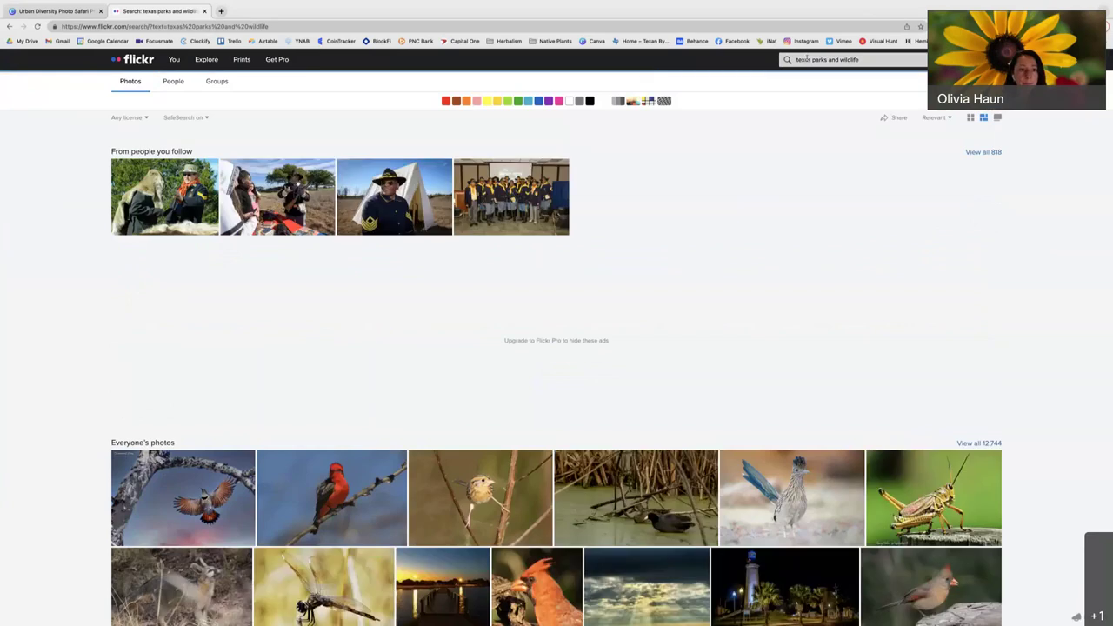
left_click(176, 81)
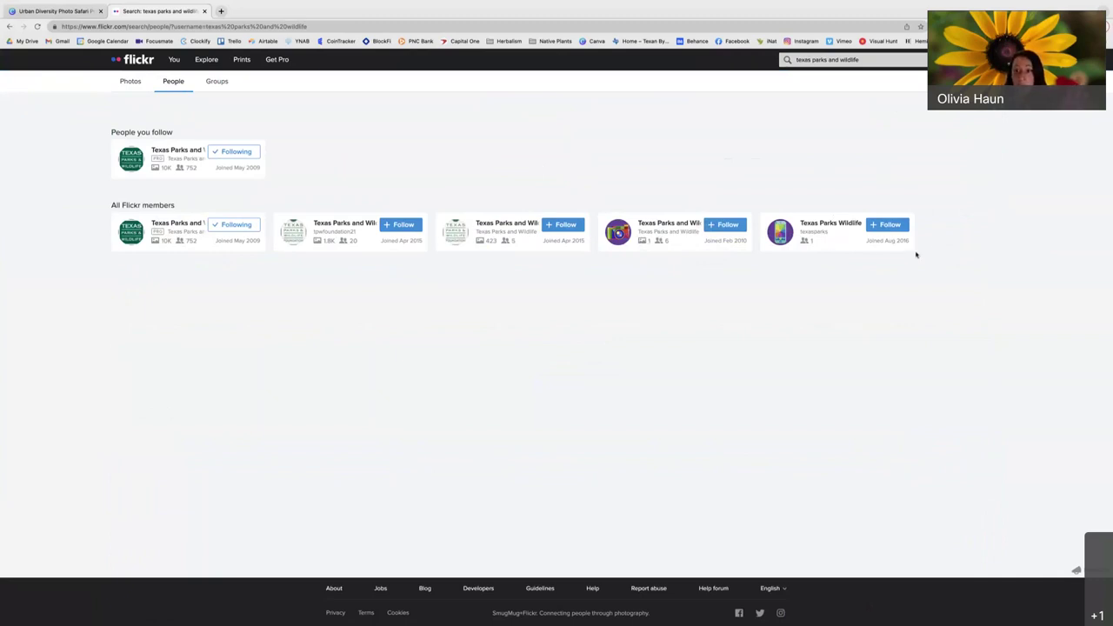
left_click(175, 152)
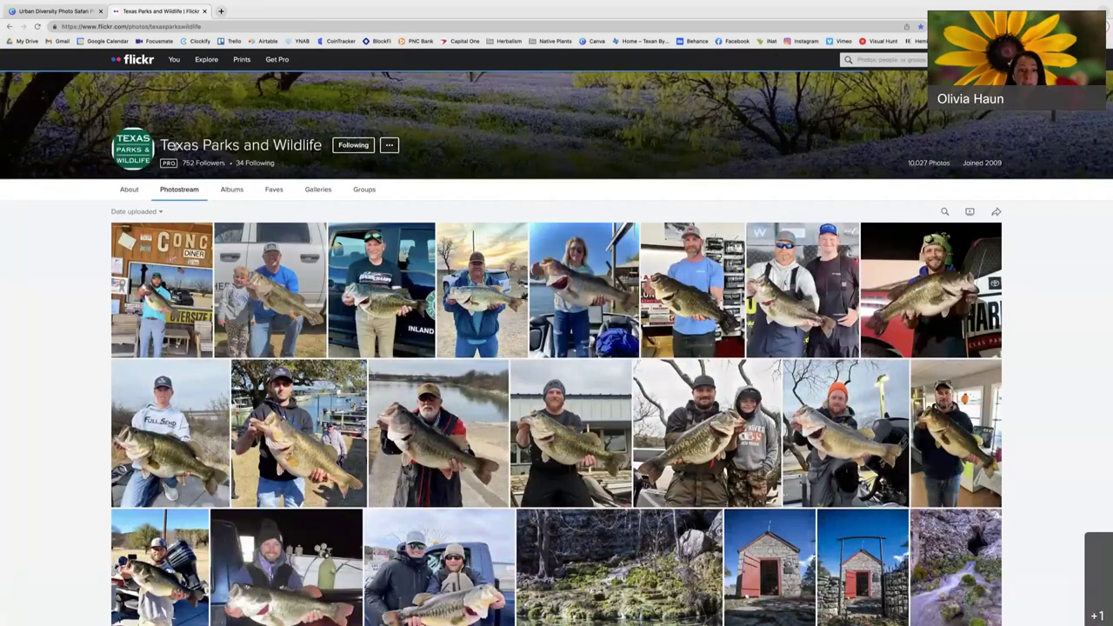
Step: Examine the Texas Parks and Wildlife photostream down to its page navigation, including the group hike, wildlife trail and fishing photos
scroll(272, 330, "down", 6)
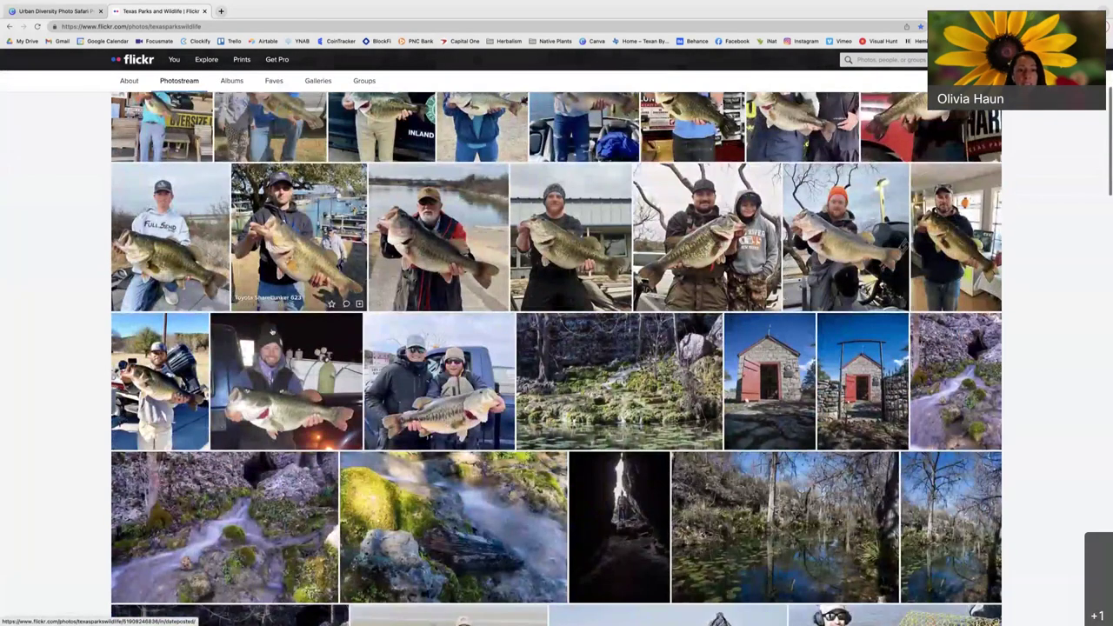
scroll(271, 330, "down", 5)
scroll(277, 333, "down", 5)
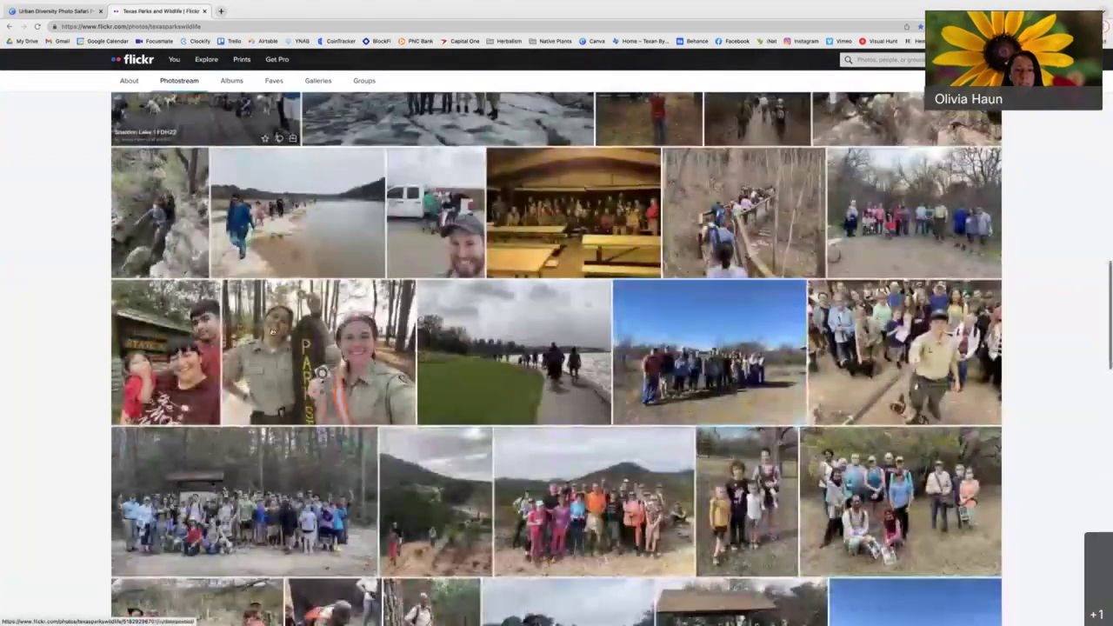
scroll(437, 432, "down", 5)
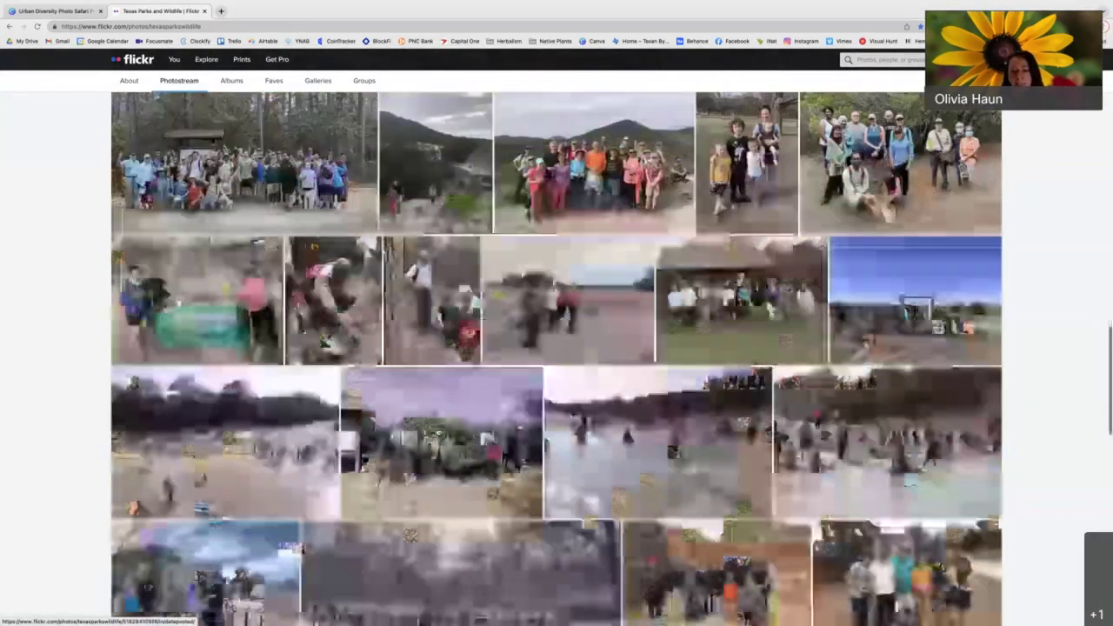
scroll(438, 432, "down", 5)
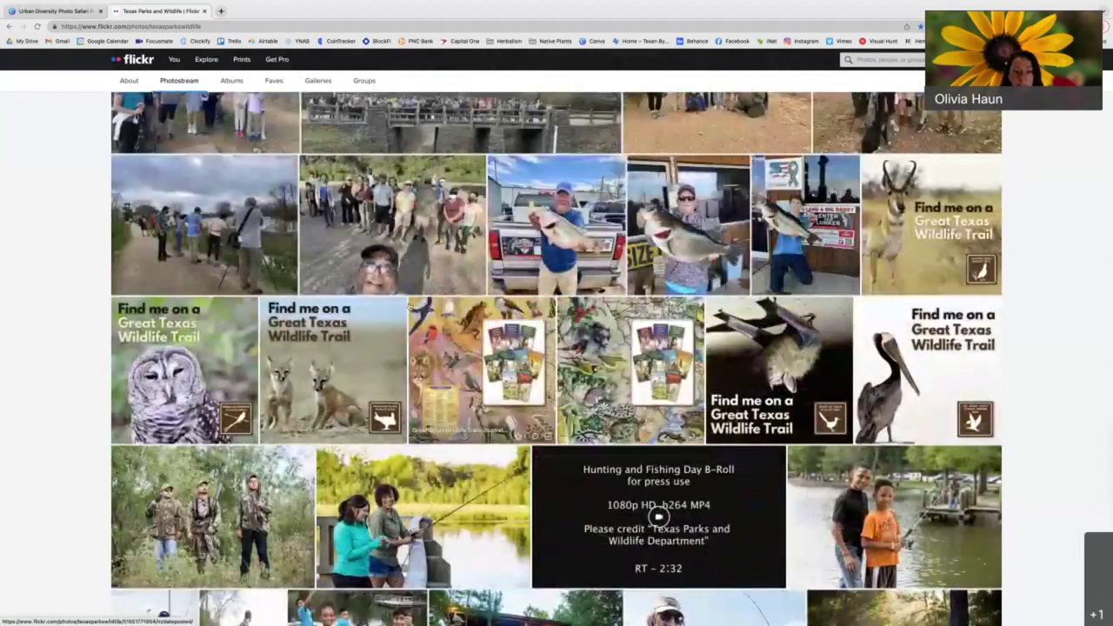
scroll(670, 487, "down", 5)
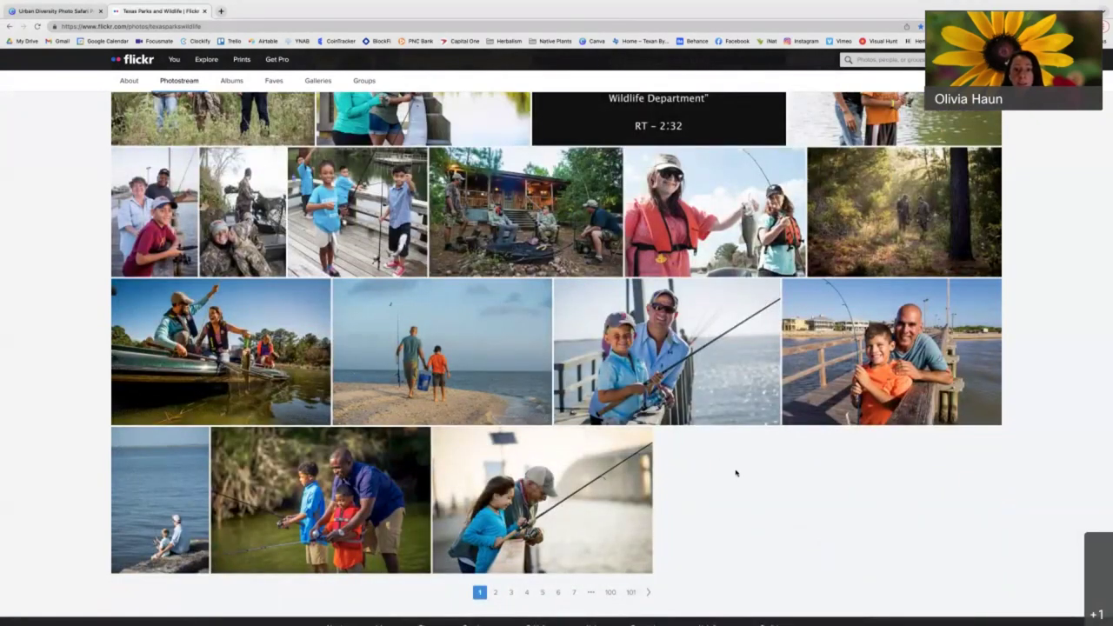
scroll(735, 472, "up", 3)
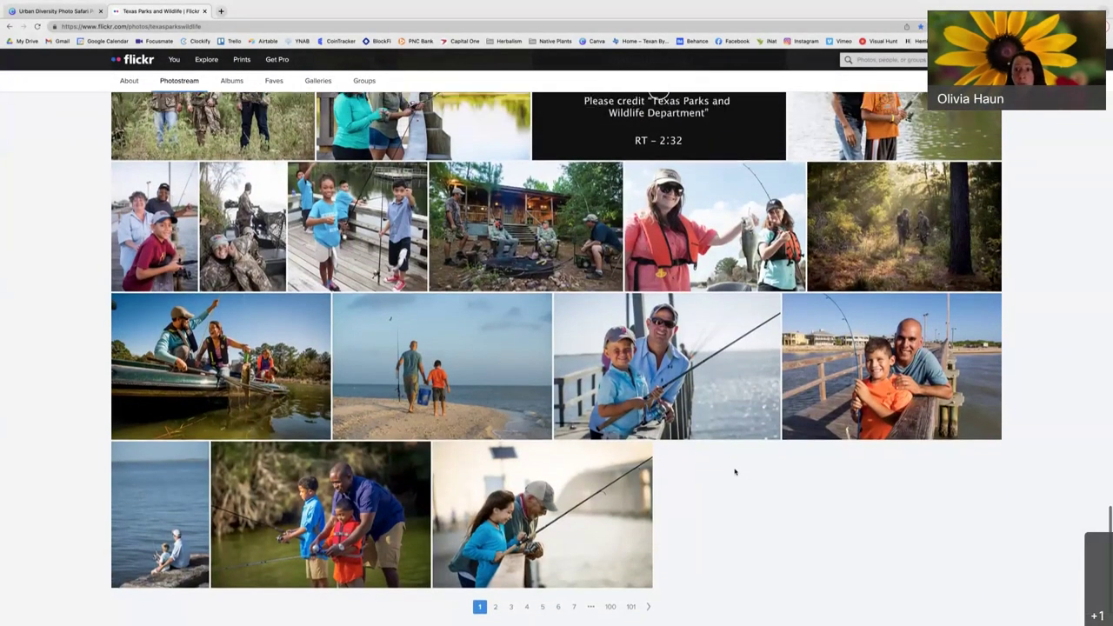
scroll(734, 472, "up", 5)
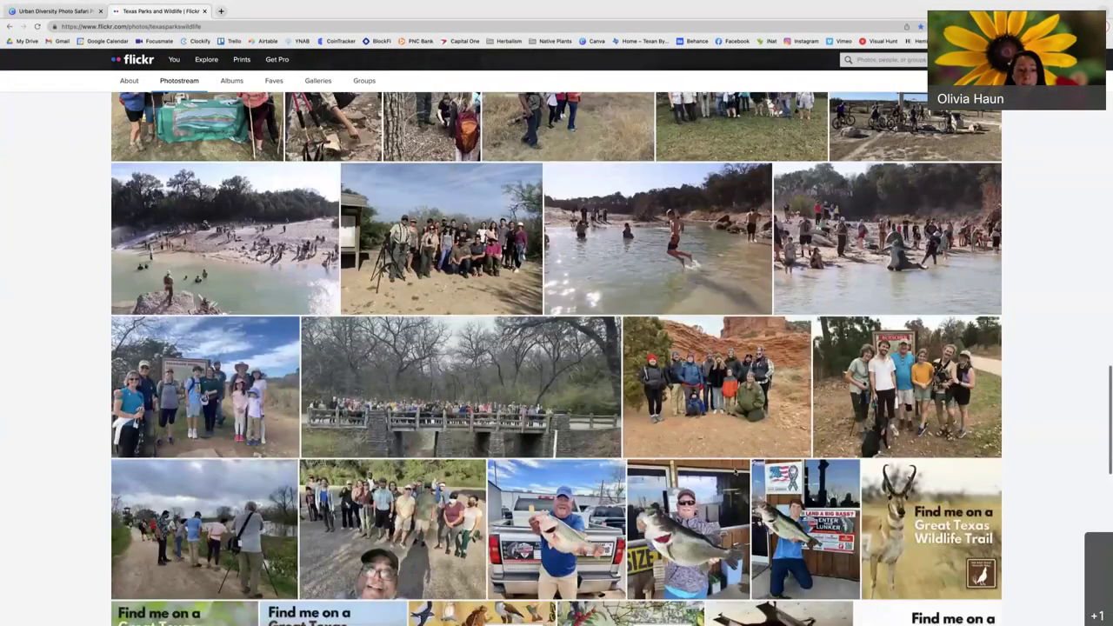
scroll(566, 394, "up", 3)
scroll(566, 395, "down", 2)
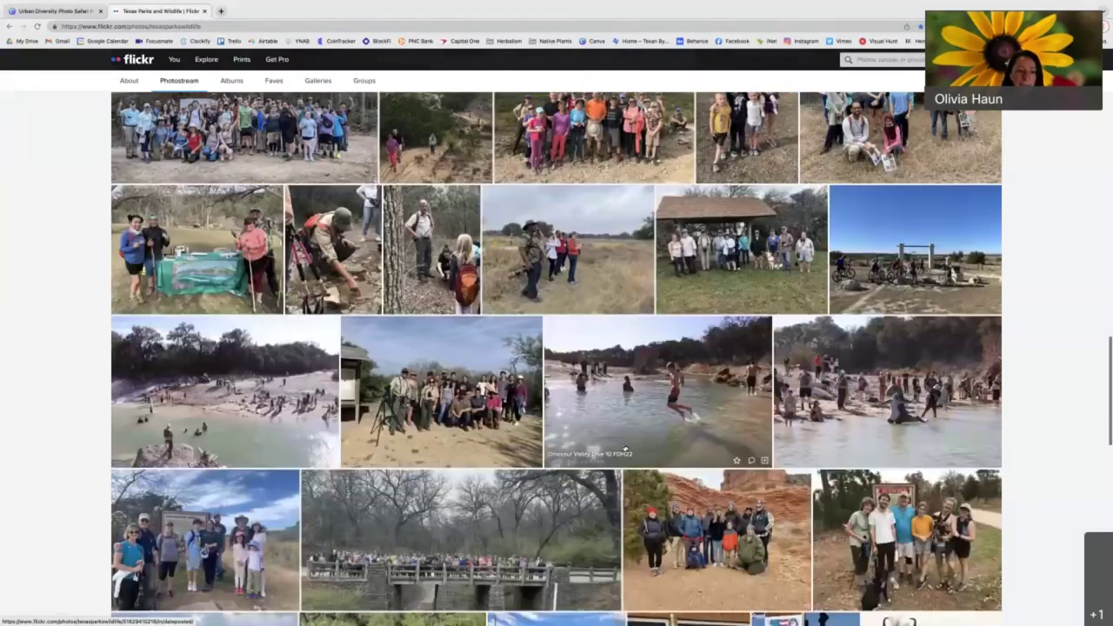
scroll(566, 395, "down", 1)
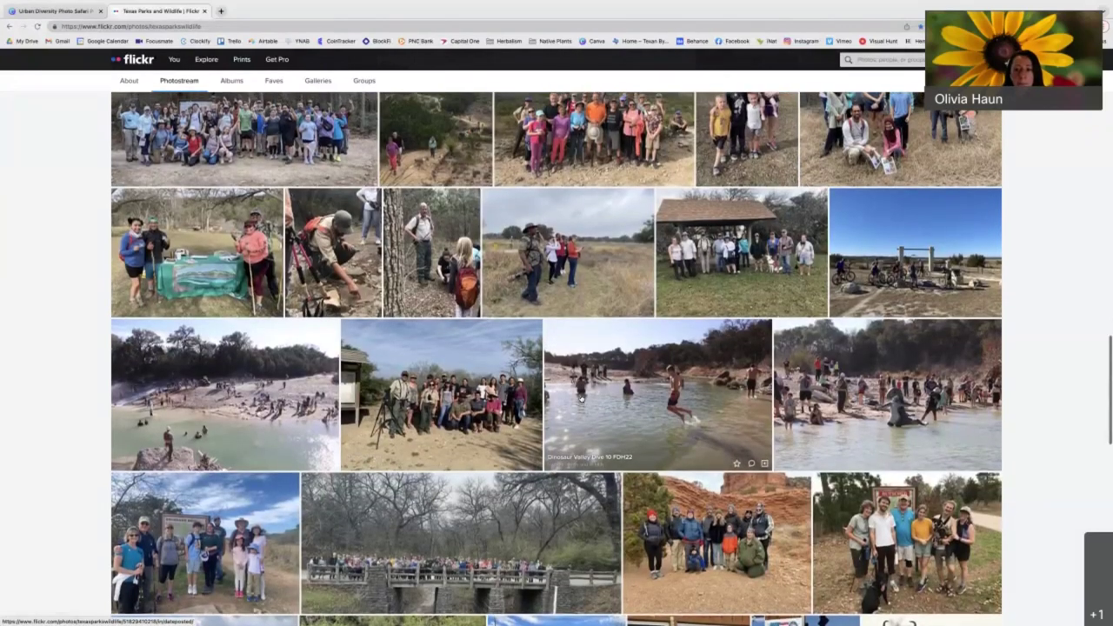
scroll(581, 398, "down", 5)
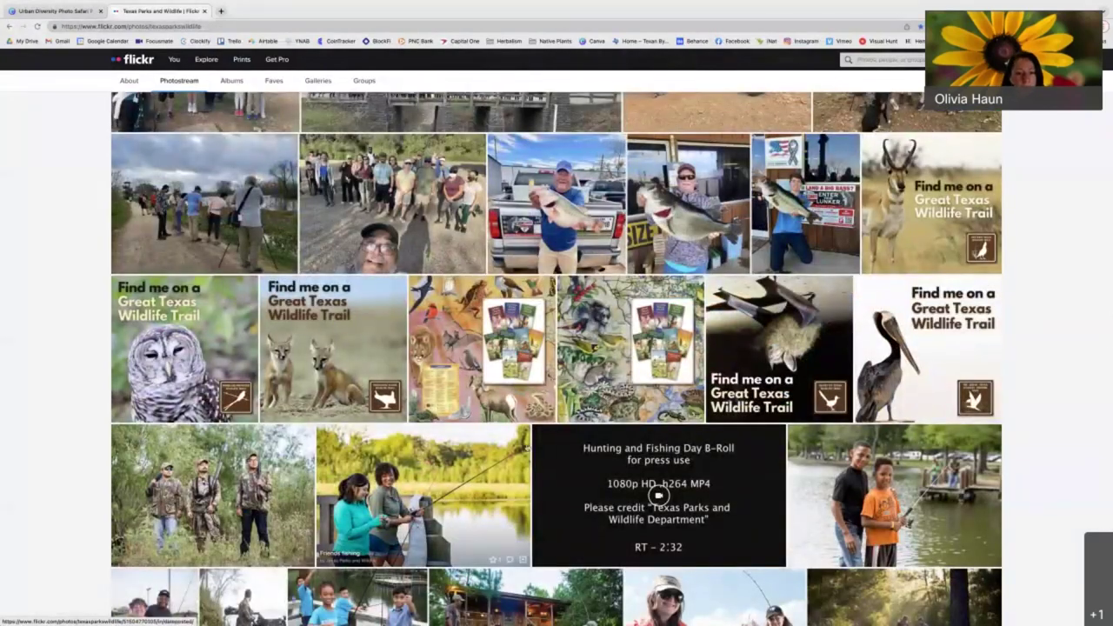
scroll(696, 443, "down", 3)
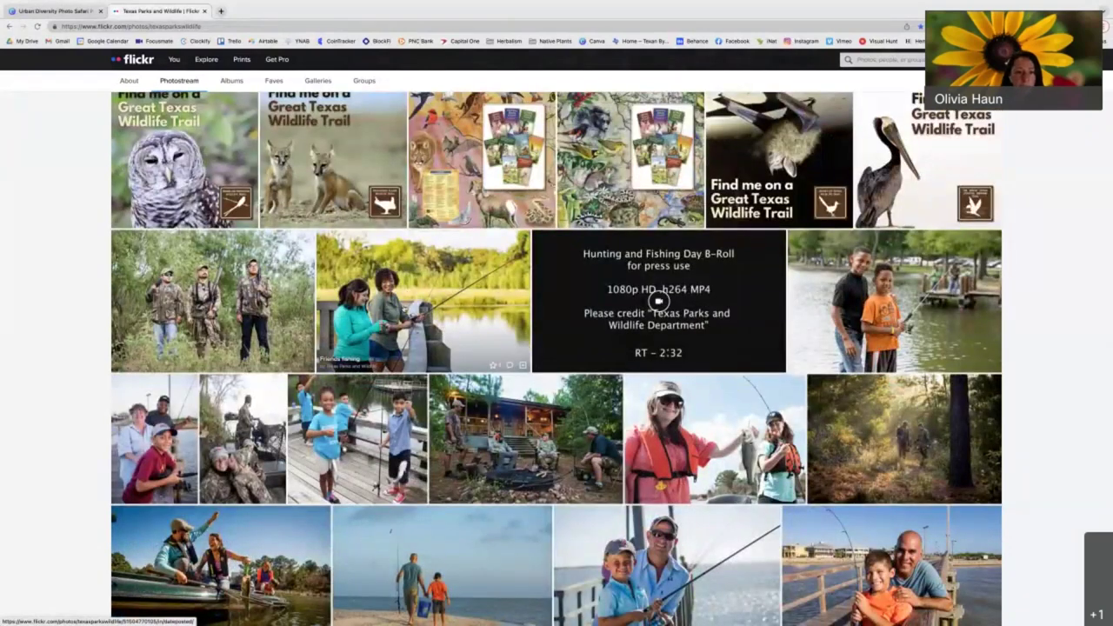
Step: View the "Friends fishing" and "Colorado Bend 2 FDH22" photos individually, returning to the photostream after each
left_click(403, 307)
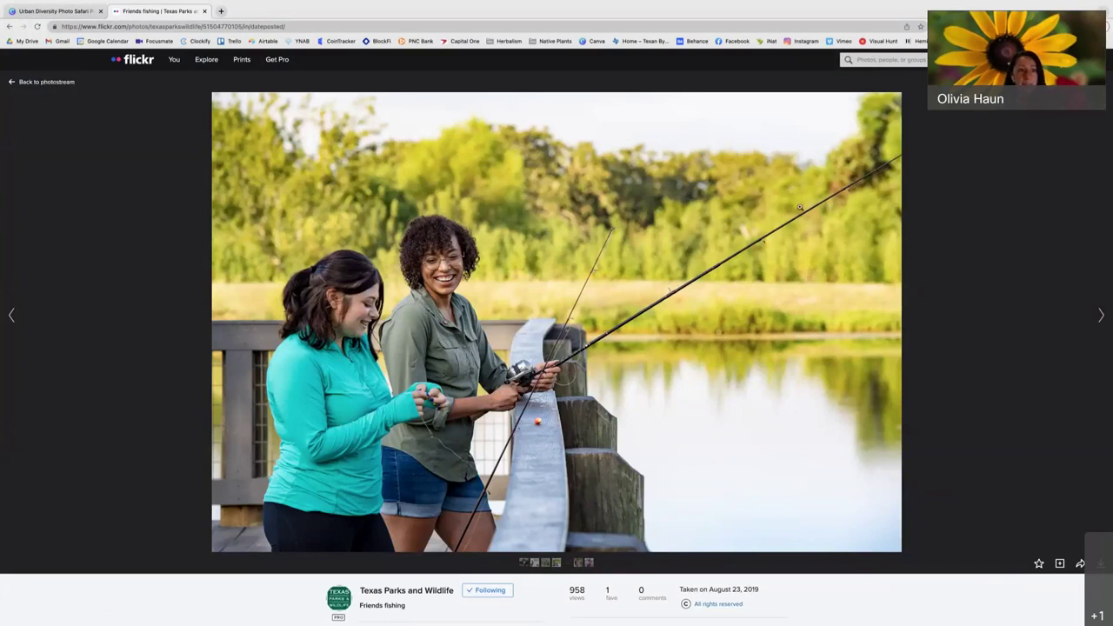
left_click(38, 82)
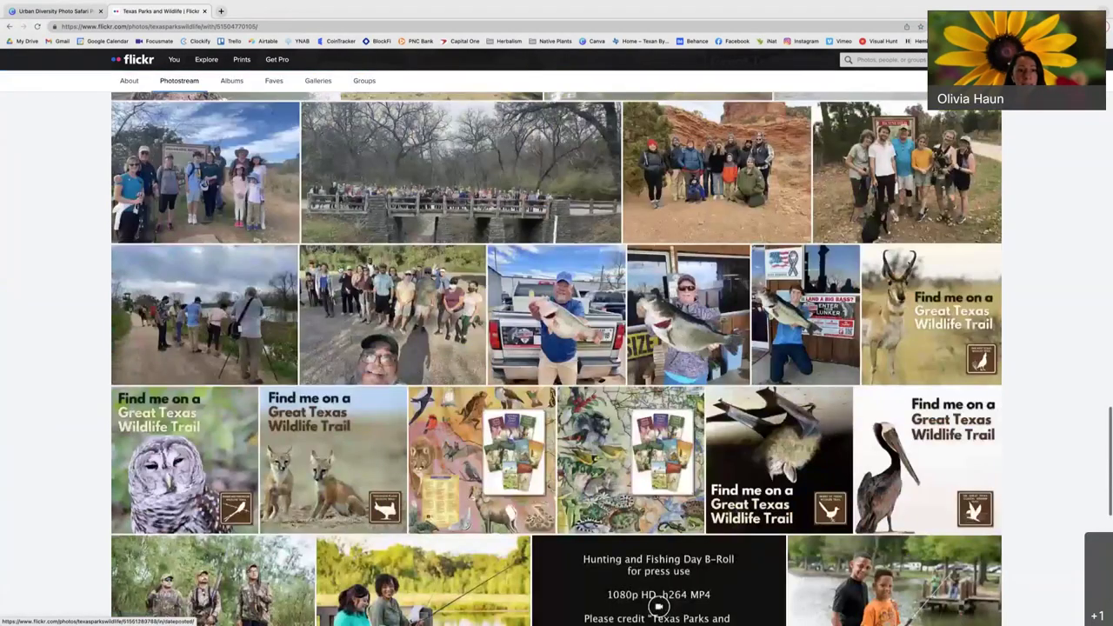
left_click(255, 238)
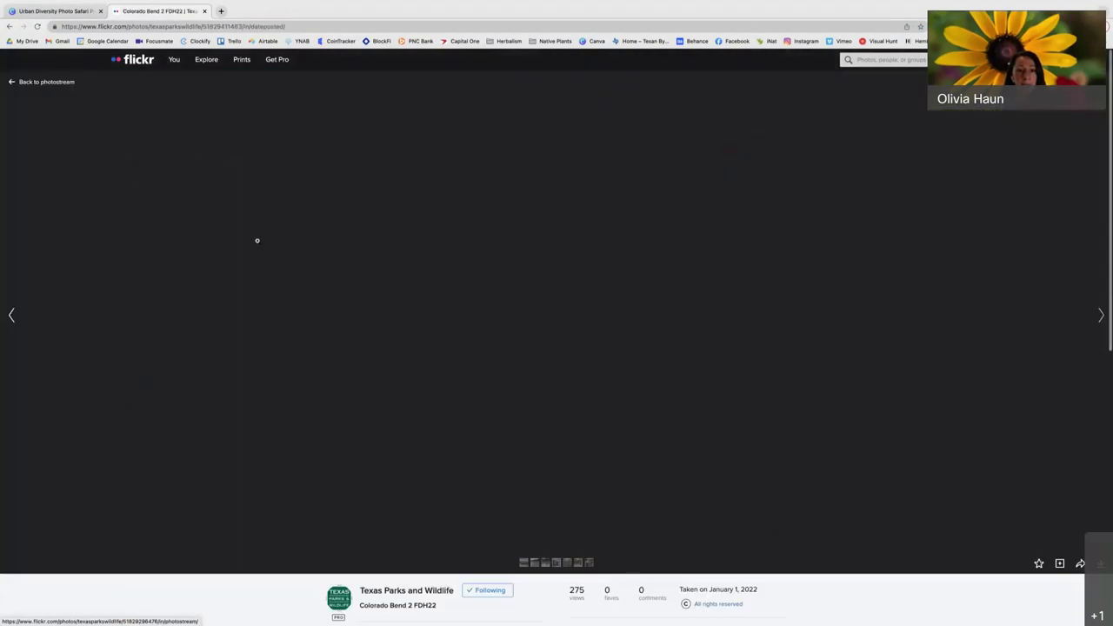
left_click(63, 84)
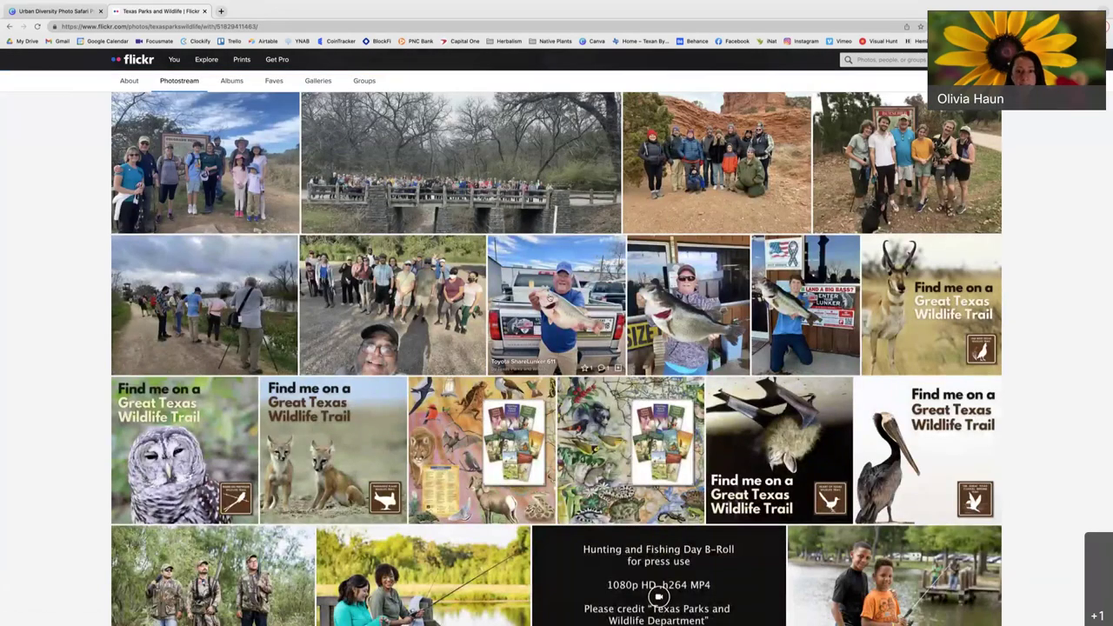
Step: Show the groups Texas Parks and Wildlife belongs to, open Texas Master Naturalist Photo Safari, and return to the list
scroll(556, 331, "up", 15)
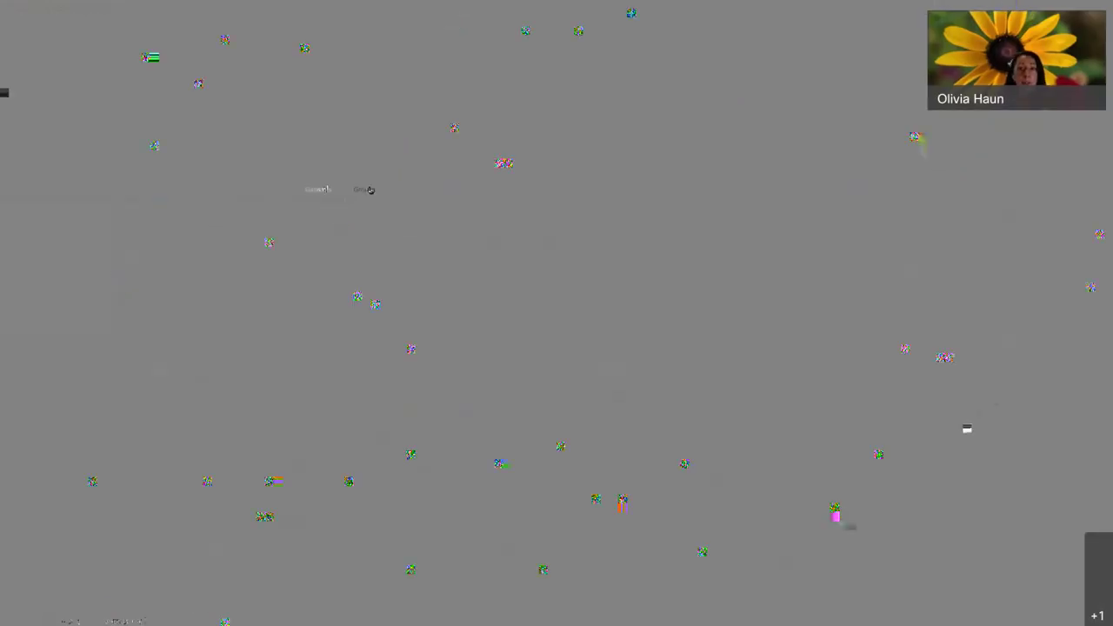
left_click(366, 189)
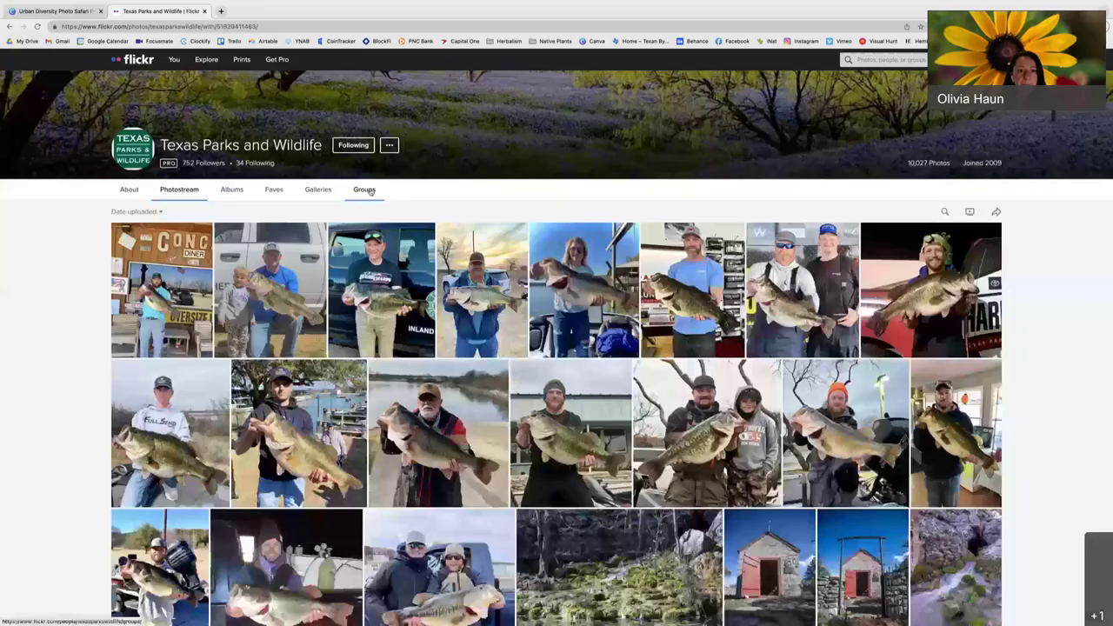
scroll(265, 439, "down", 2)
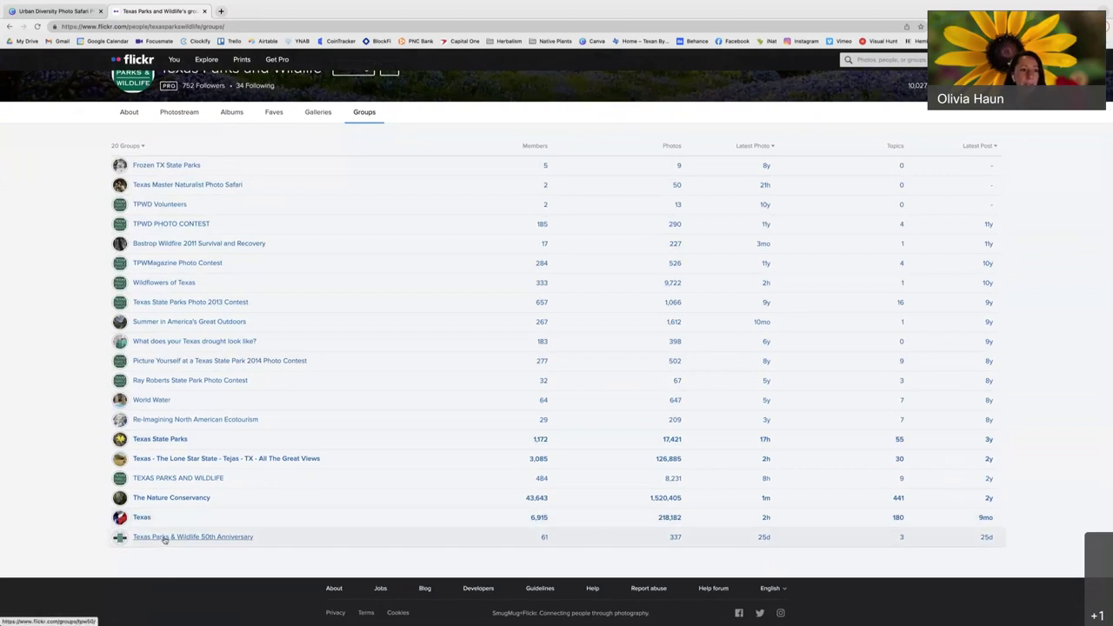
left_click(154, 185)
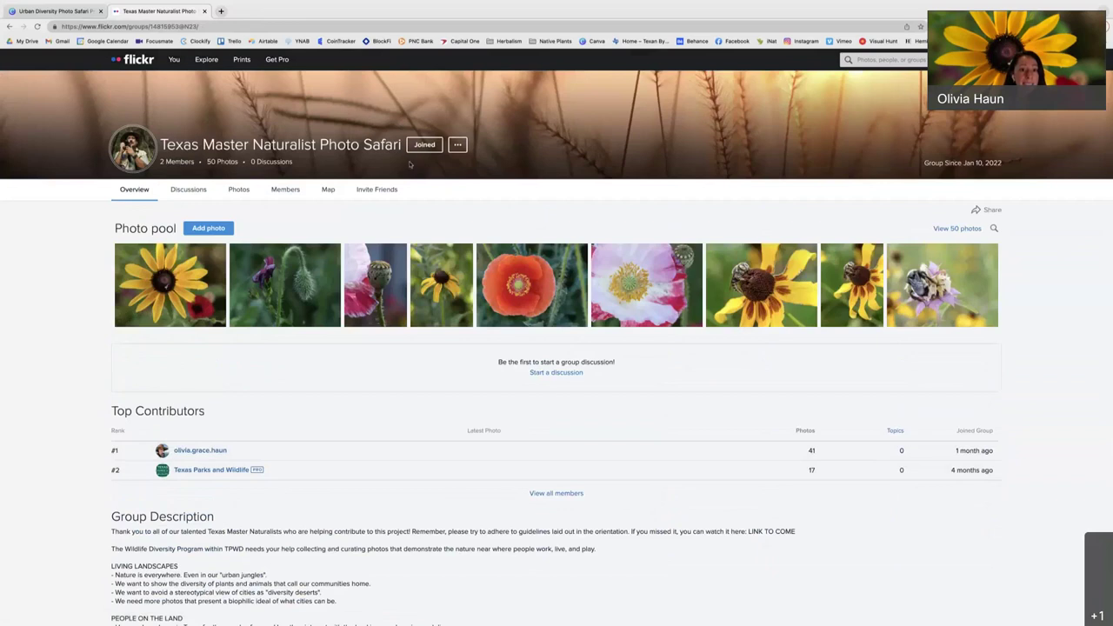
left_click(9, 26)
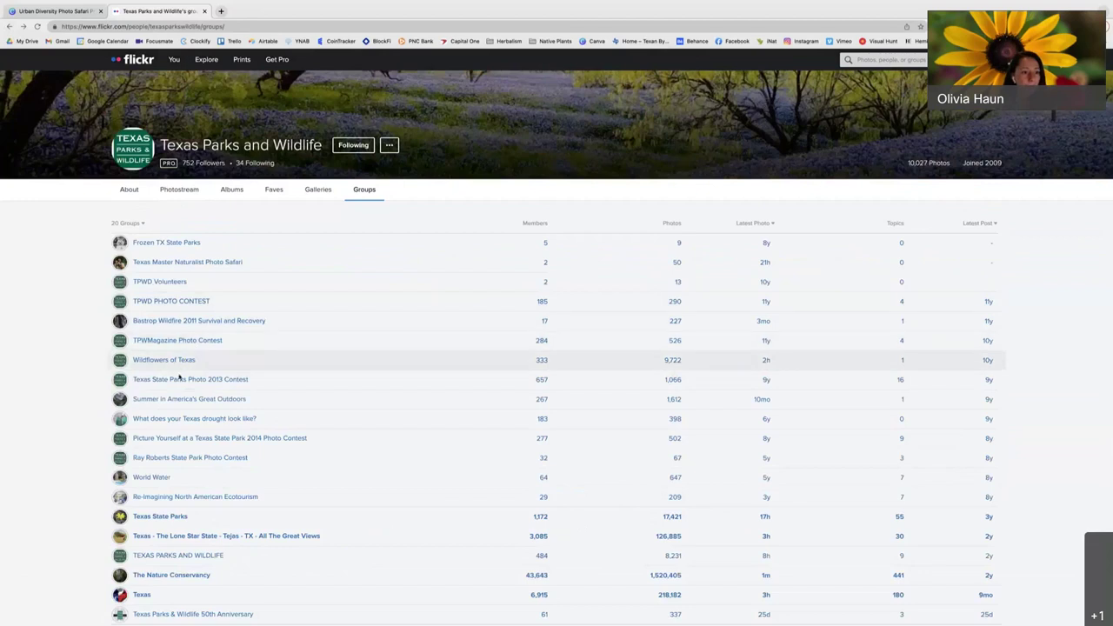
Step: Join the Texas State Parks group from the list, highlighting its group rules and agreeing to them
left_click(146, 516)
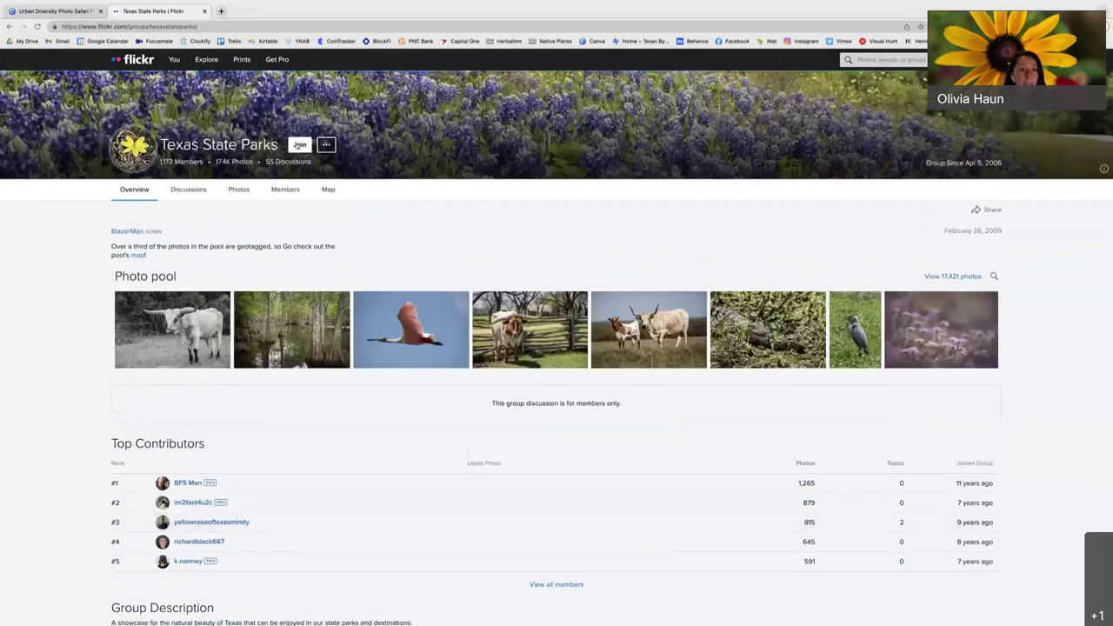
left_click(300, 148)
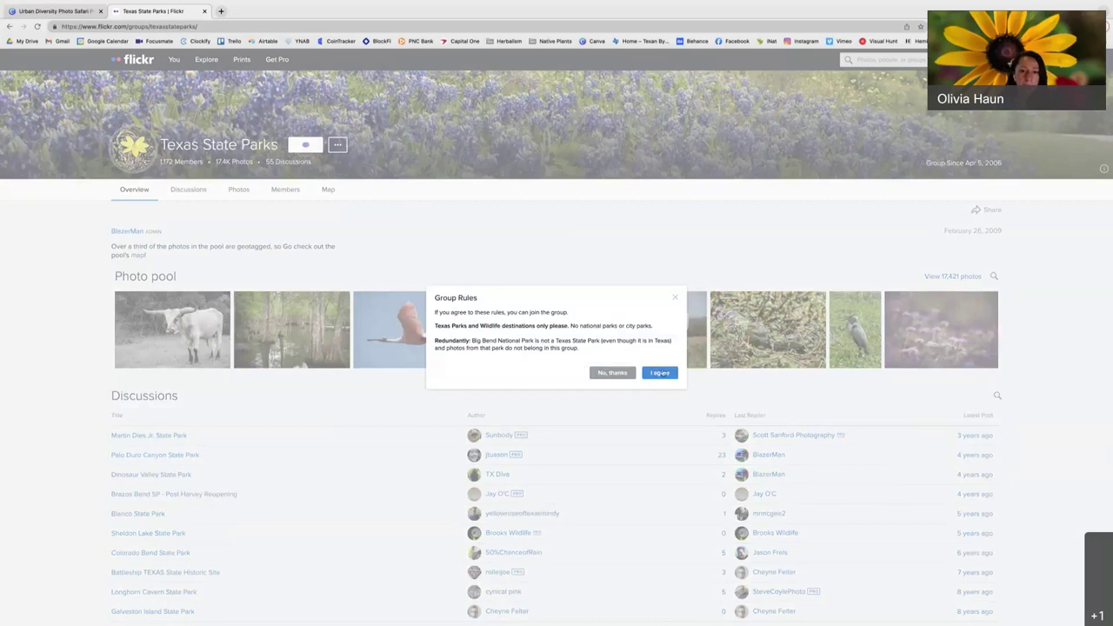
mouse_move(435, 298)
left_mouse_down()
mouse_move(613, 355)
mouse_move(435, 297)
left_mouse_up()
left_click(602, 352)
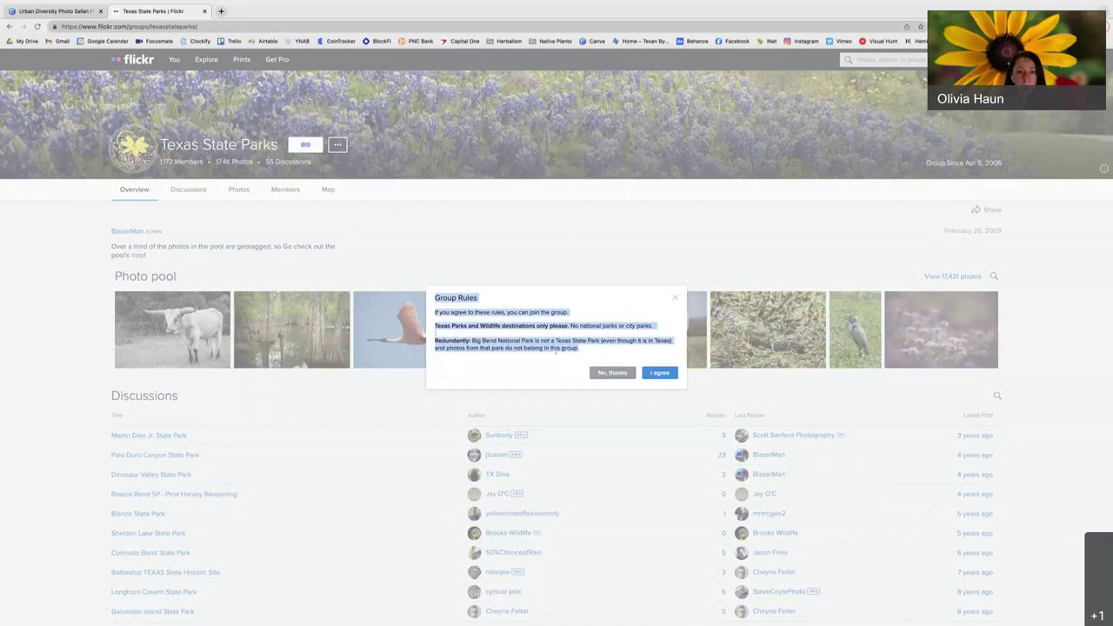
left_click(596, 353)
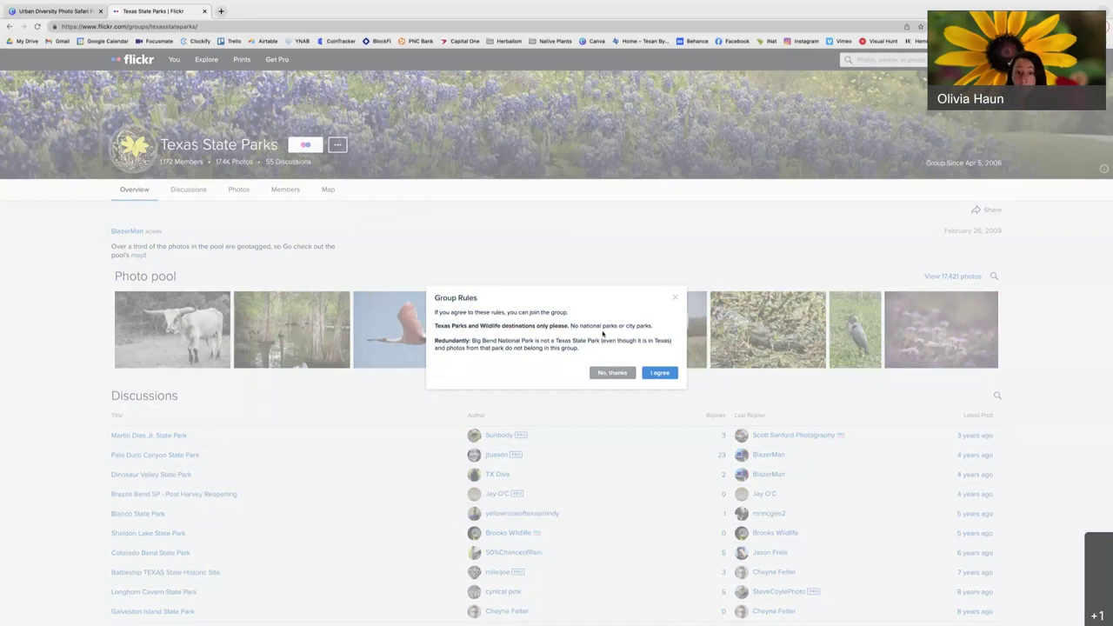
left_click(660, 373)
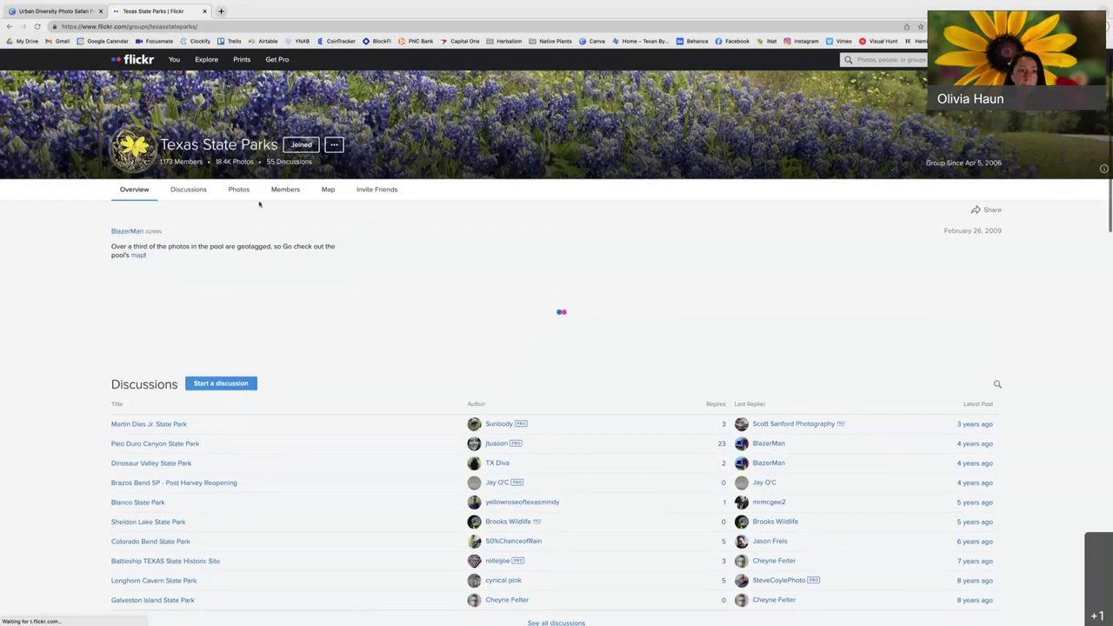
Step: Return to the Texas Parks and Wildlife groups list and reopen the Texas Master Naturalist Photo Safari group
left_click(9, 27)
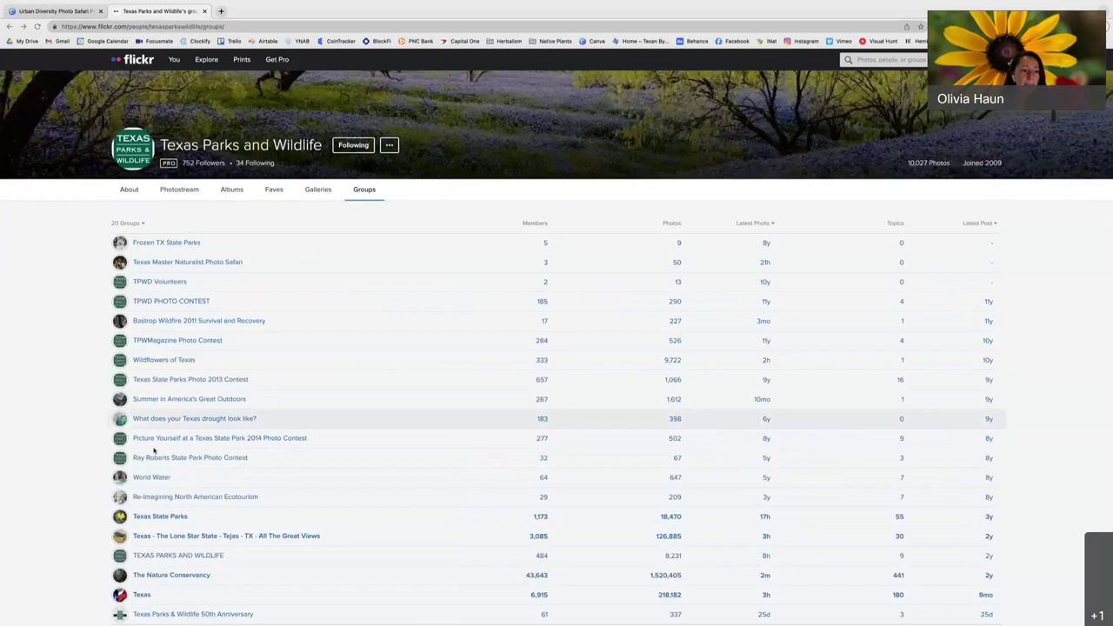
scroll(154, 452, "down", 2)
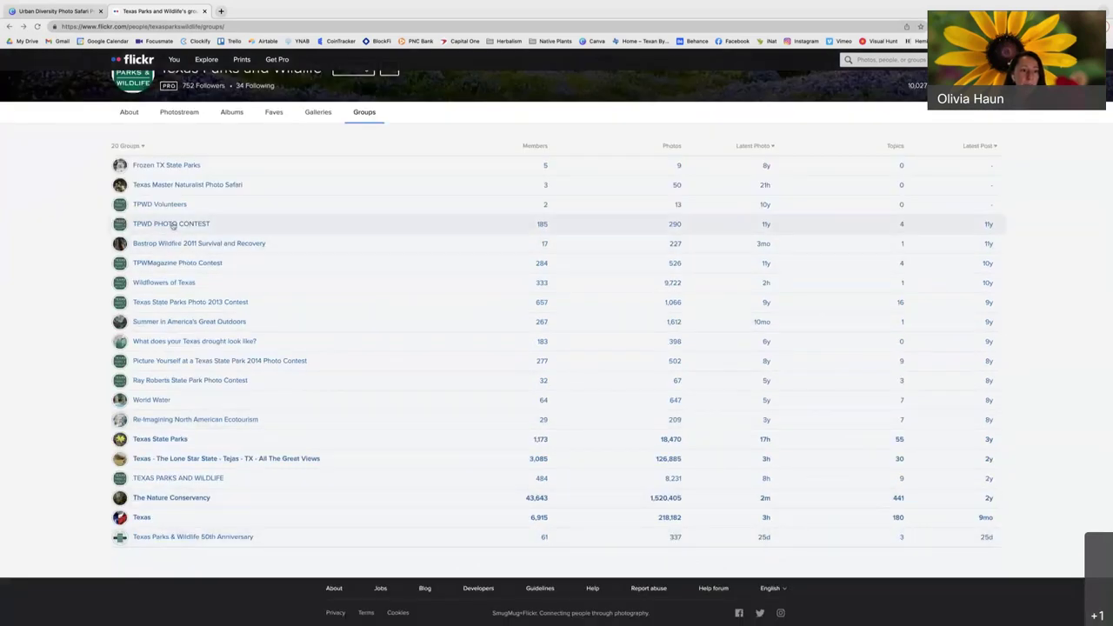
left_click(170, 185)
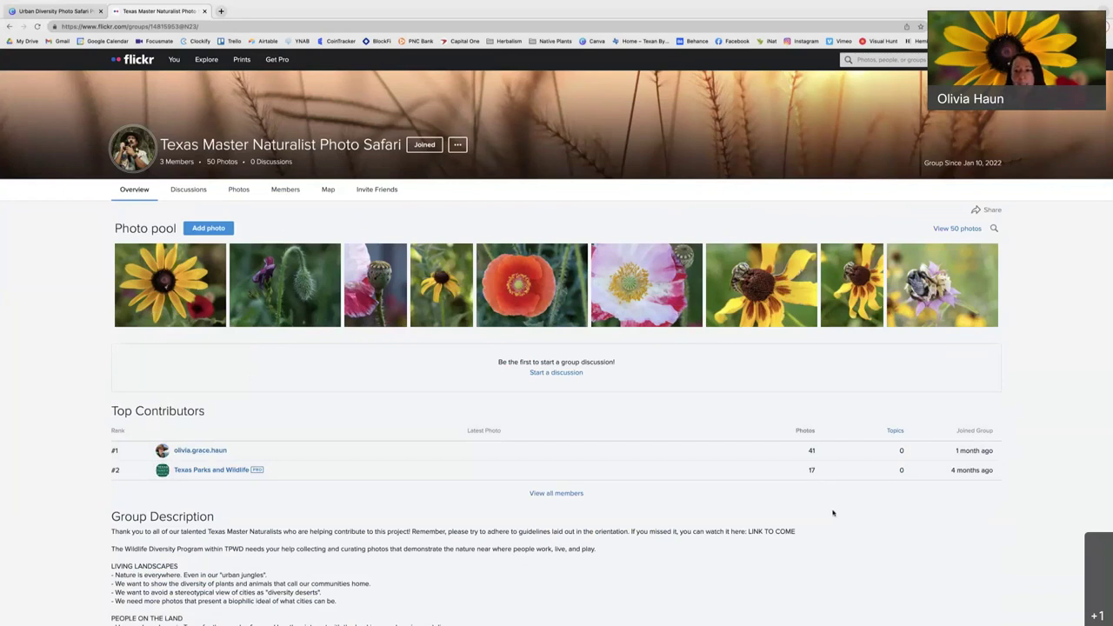
Step: Open the group's page for adding photos, look through the photostream items offered for selection, and go back
left_click(209, 228)
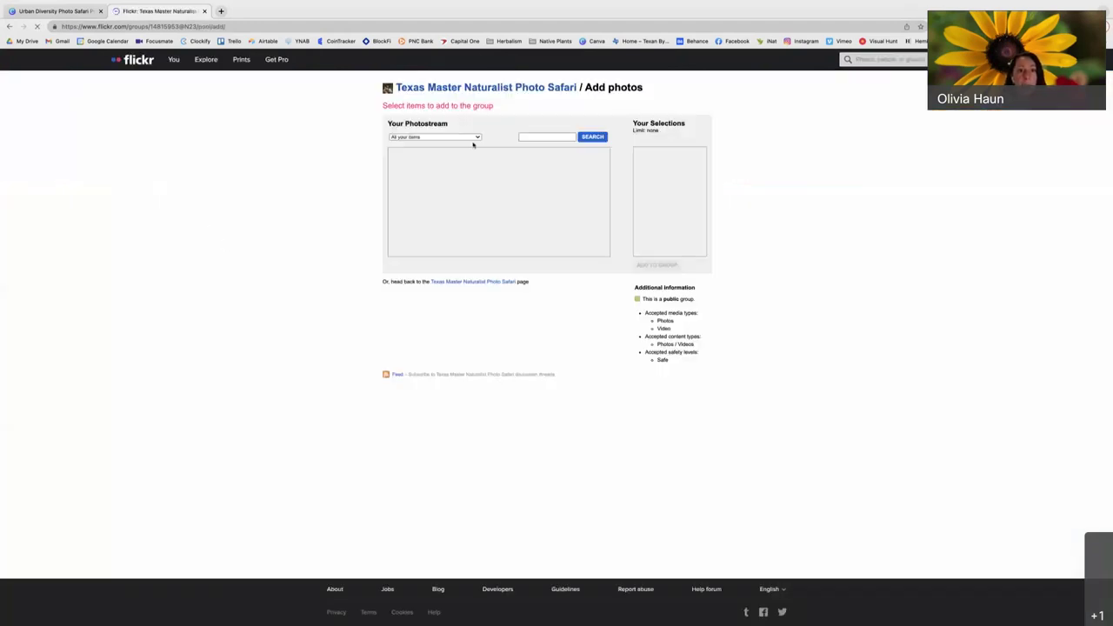
scroll(488, 220, "down", 5)
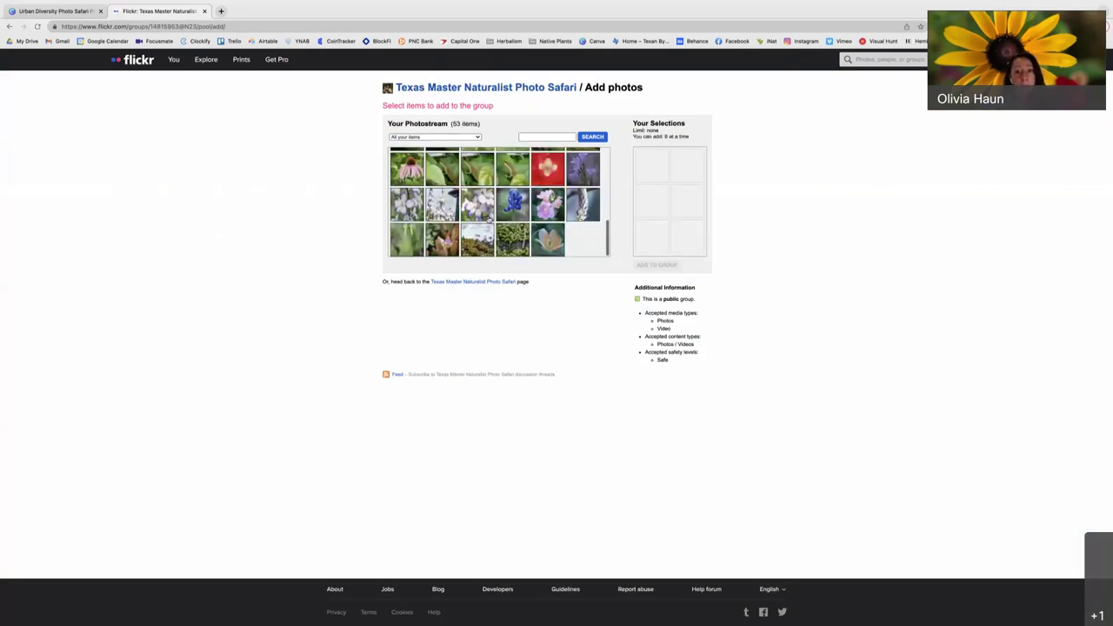
scroll(489, 220, "up", 5)
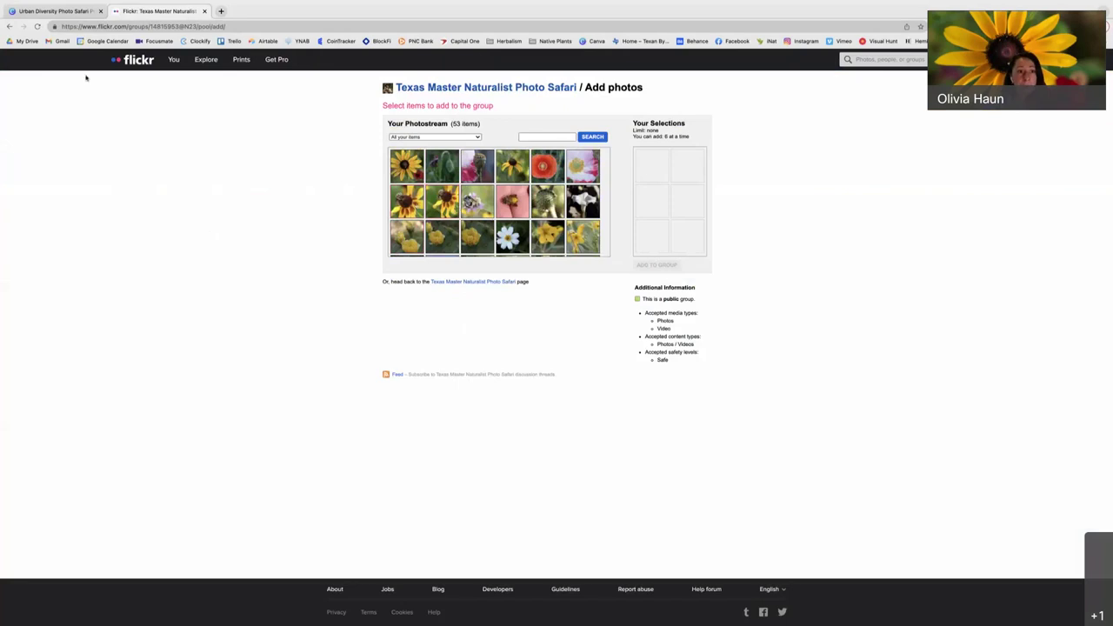
left_click(9, 27)
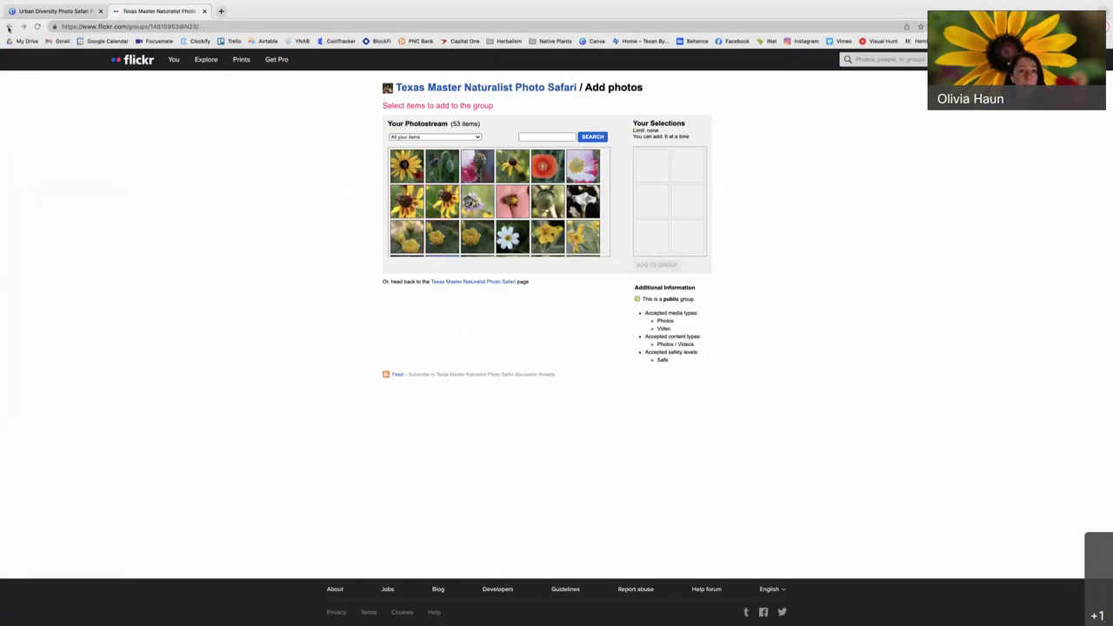
Step: Go to your own photostream, open the photo upload page, and highlight the remaining upload allowance
left_click(175, 60)
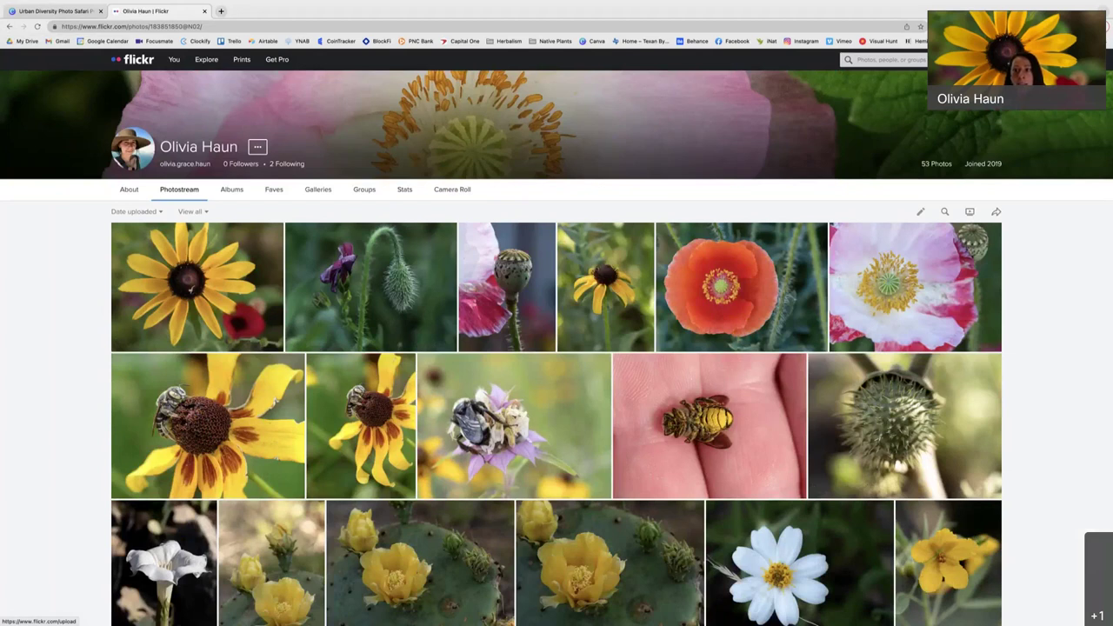
left_click(947, 60)
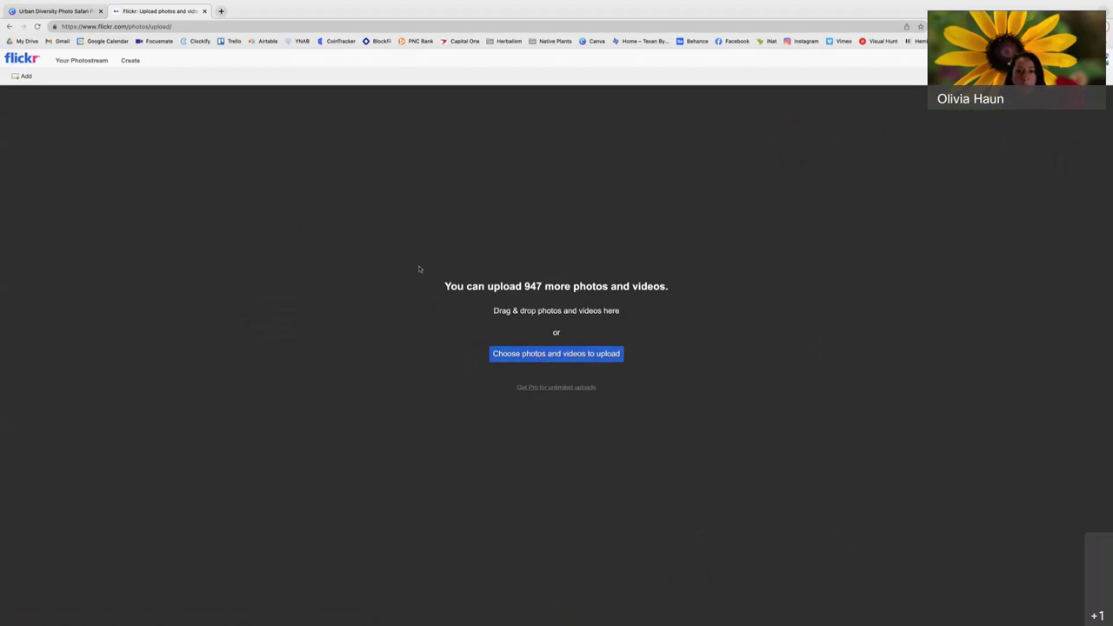
left_click_drag(430, 277, 675, 291)
left_click(461, 301)
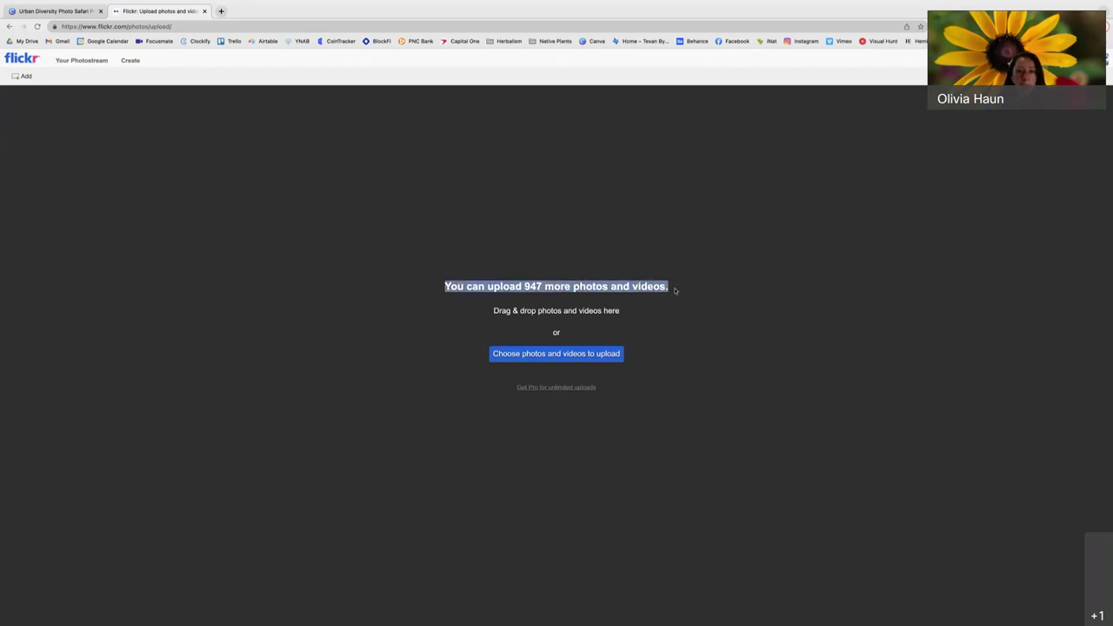
Step: Choose all 19 photos in the TMN Sample Upload folder and load them for upload
left_click(702, 287)
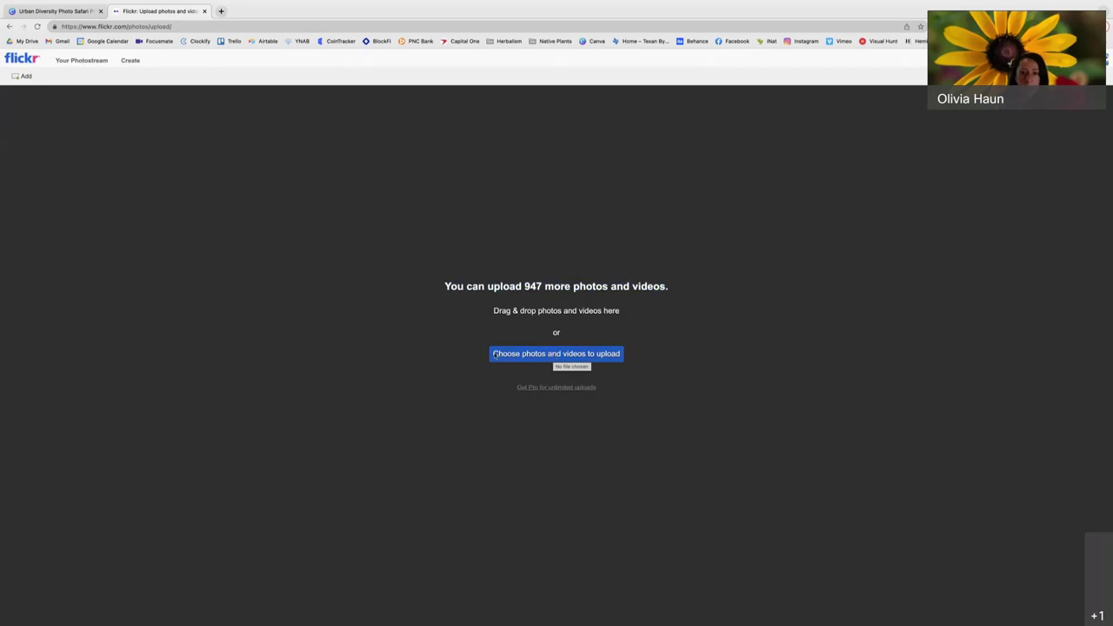
left_click(575, 356)
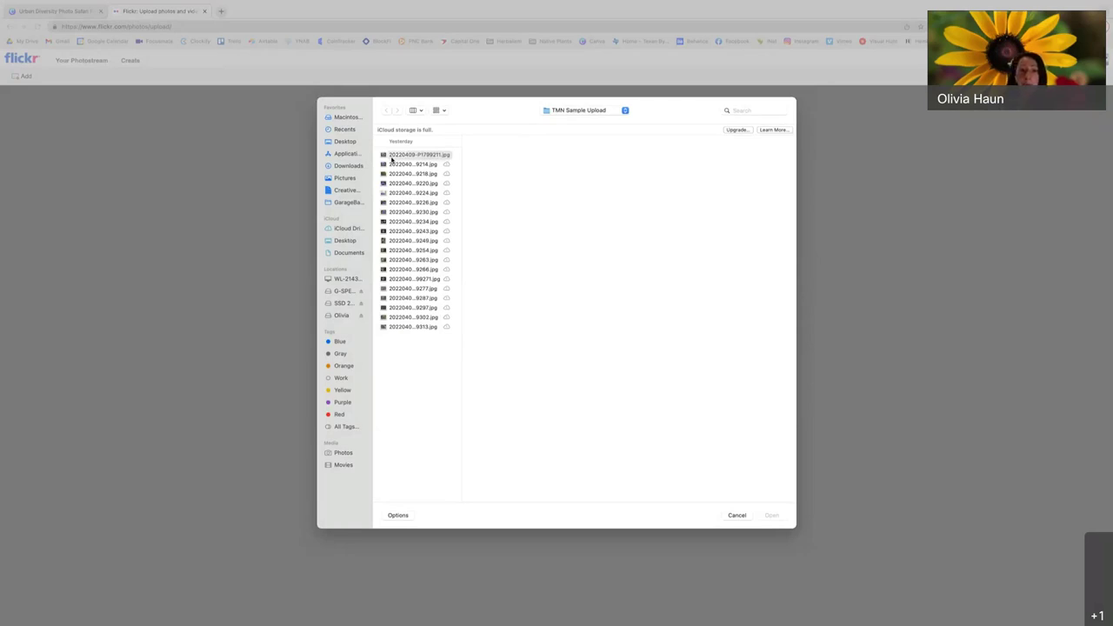
left_click(398, 154)
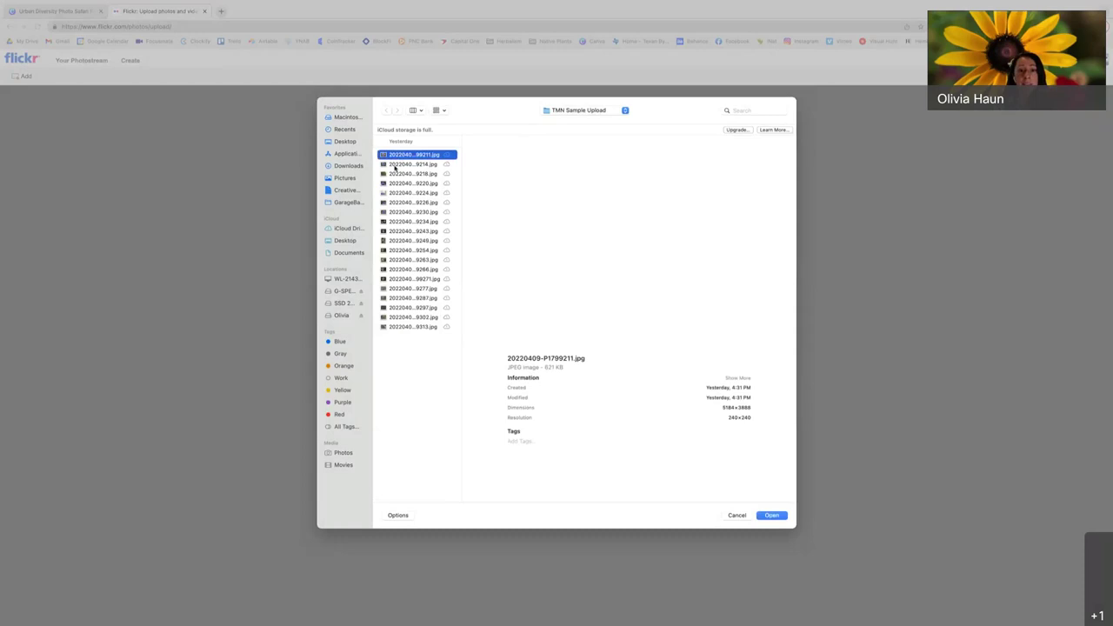
left_click(401, 327, "shift")
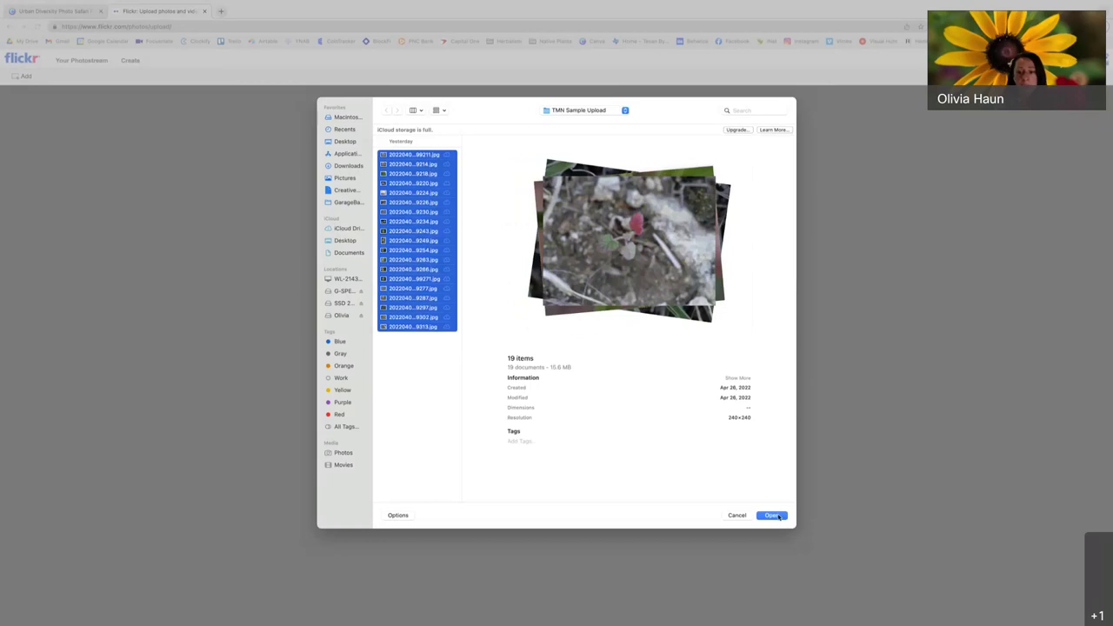
left_click(776, 516)
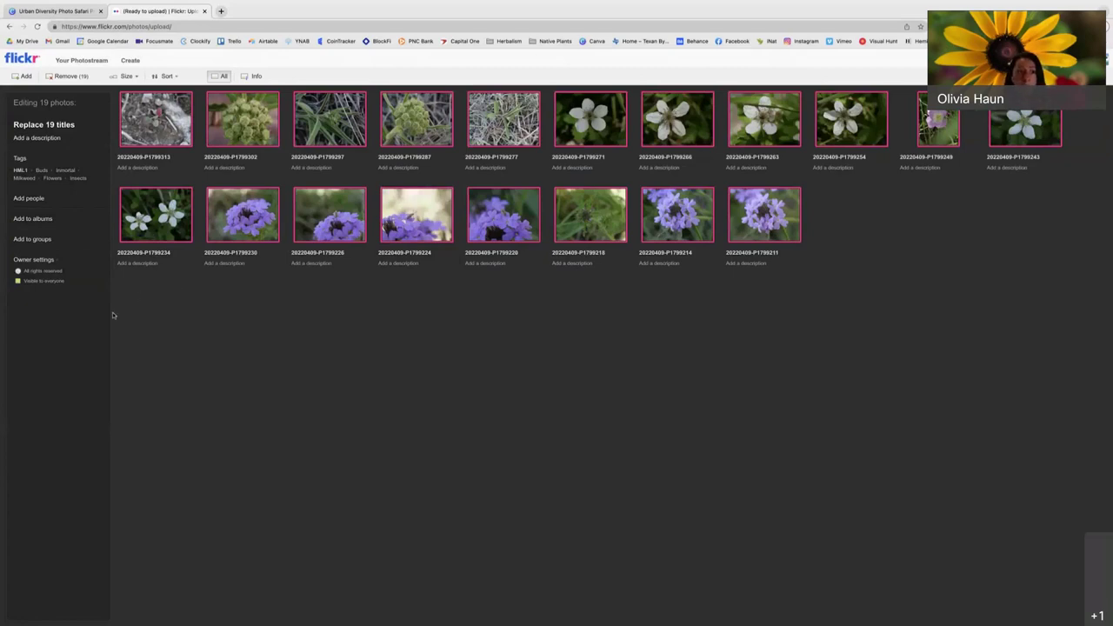
Step: Examine the Milkweed tag and the tags of individual flower photos, and reselect all 19 photos
left_click(52, 178)
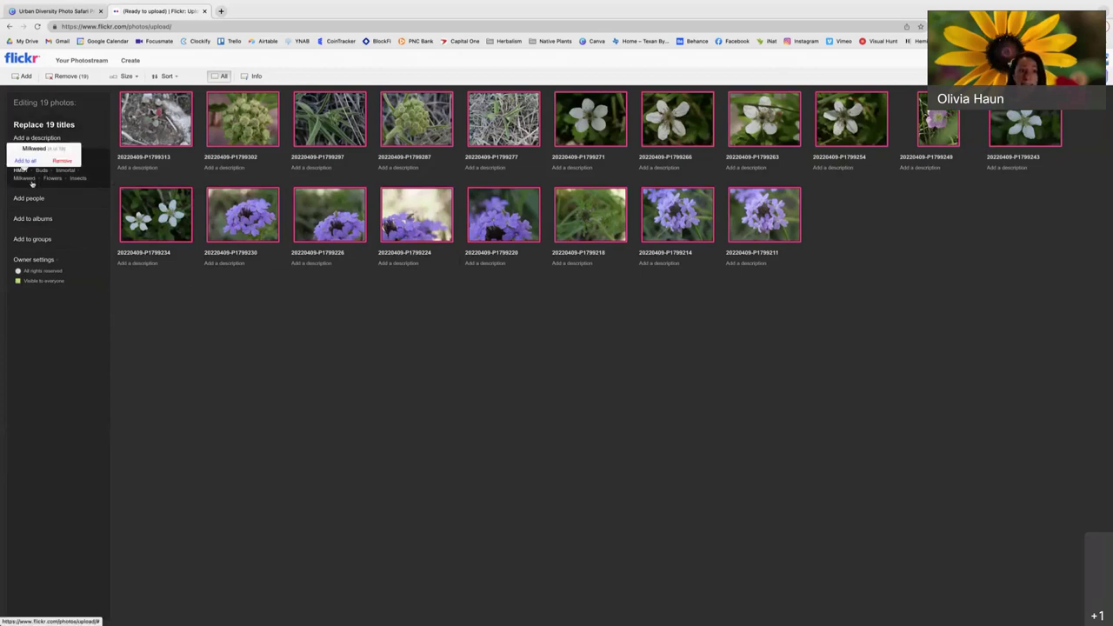
mouse_move(71, 180)
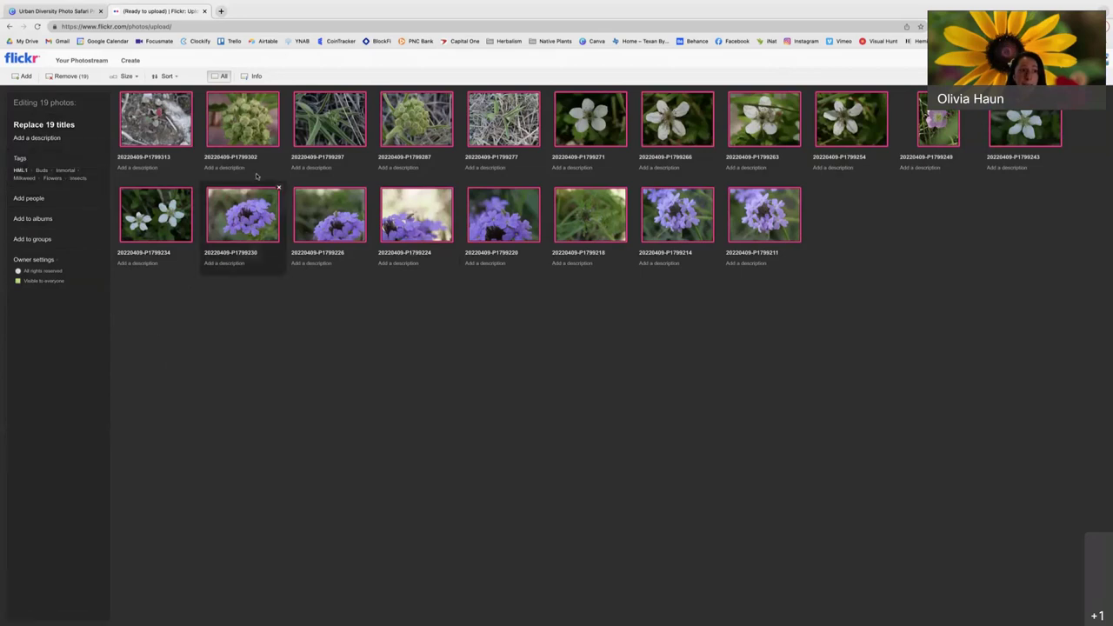
left_click(242, 214)
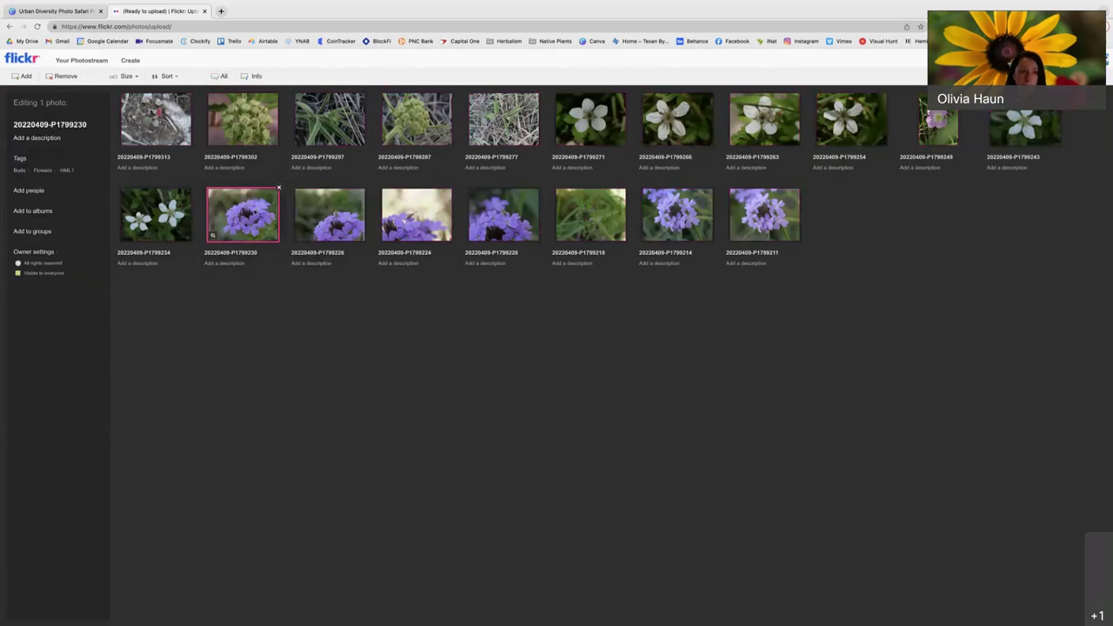
left_click(153, 219)
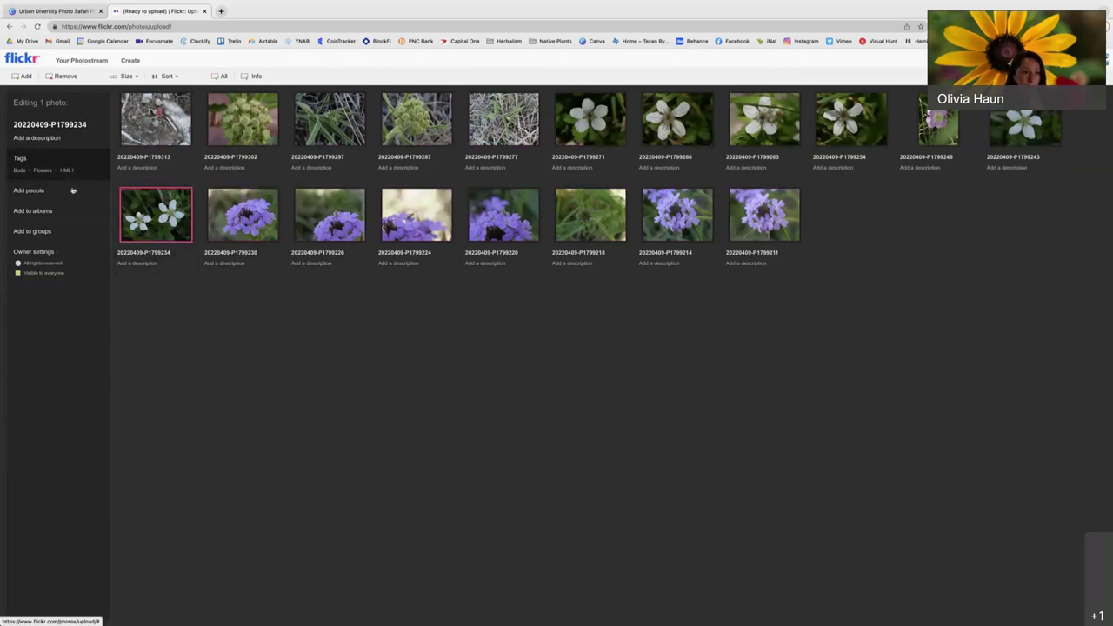
left_click(590, 119)
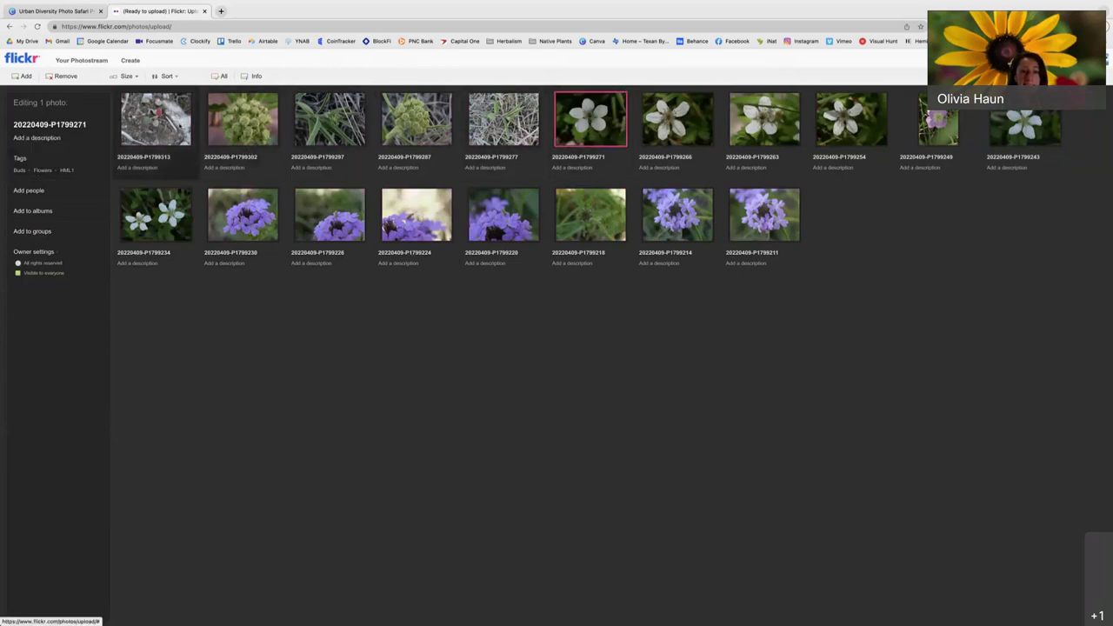
left_click(155, 119)
left_click(735, 235, "shift")
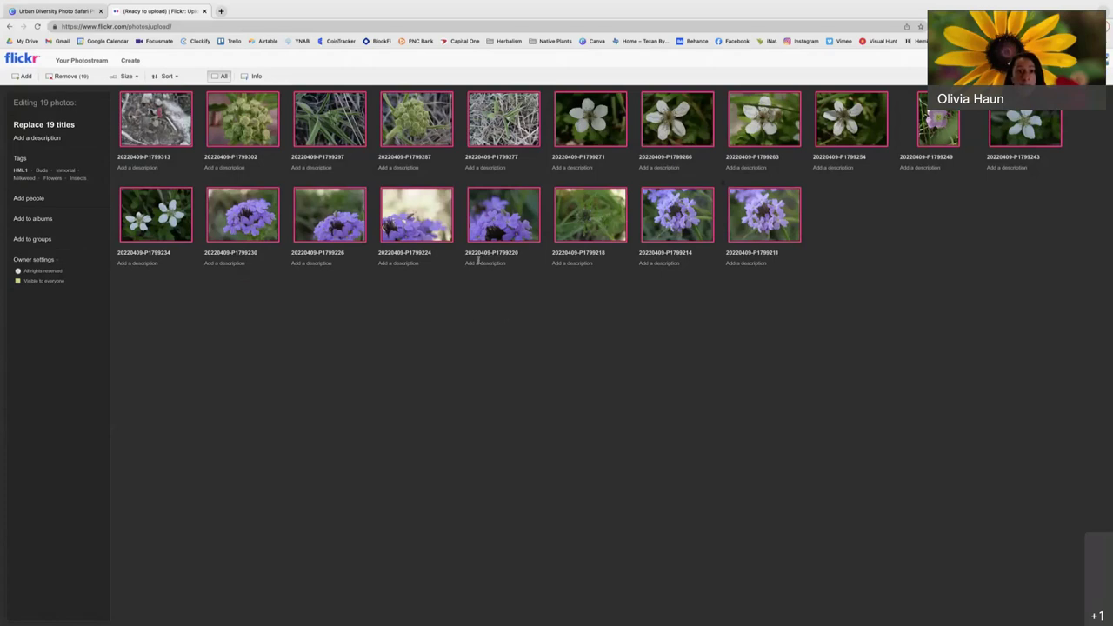
Step: Title photo 20220409-P1799302 "Antelope Horn Milkweed Buds"
left_click(233, 156)
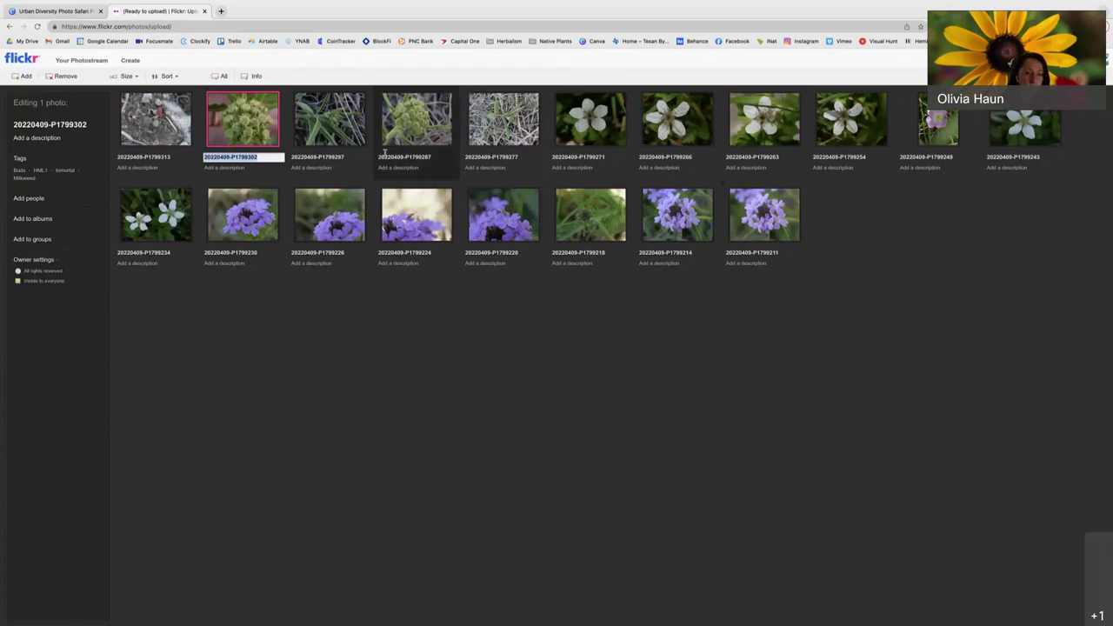
key("BackSpace")
type("Antelo")
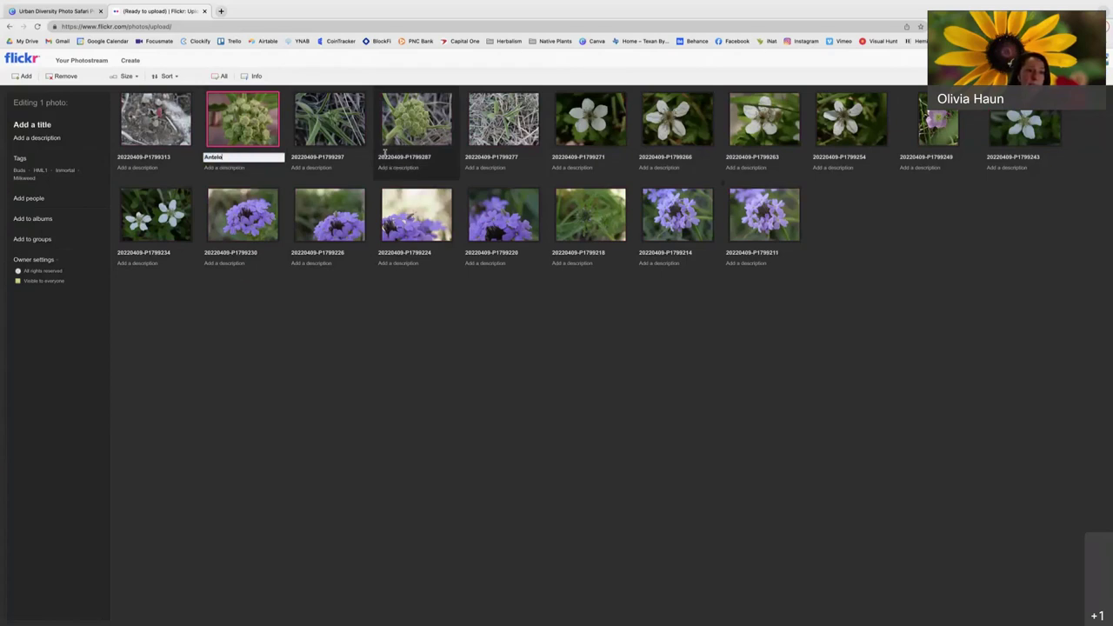
type("pe Horn Milkweed Buds")
key("Tab")
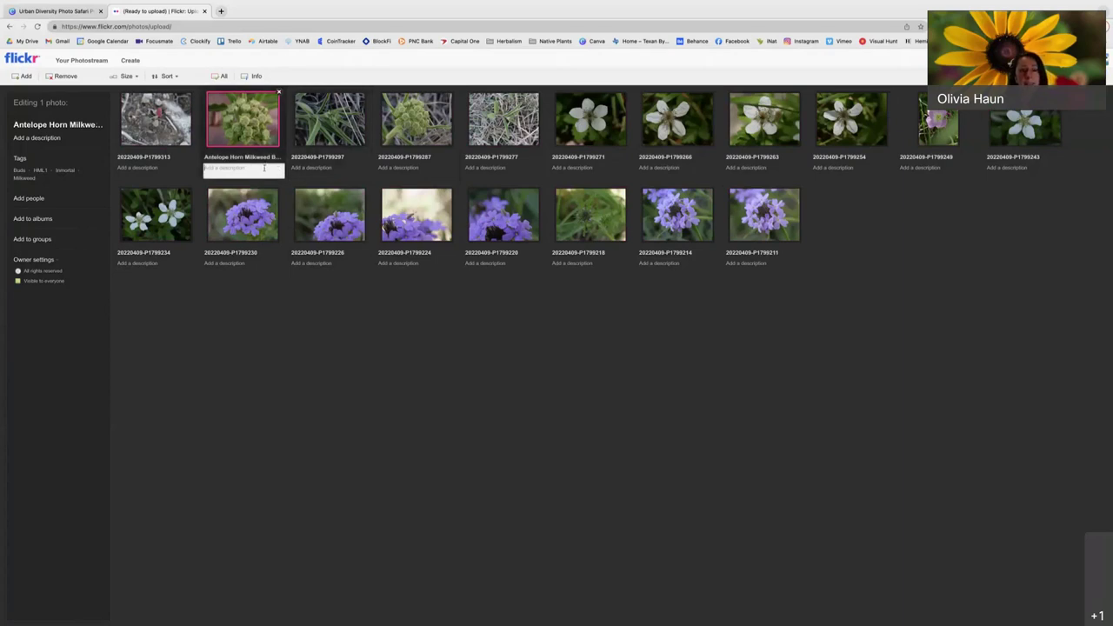
Step: Give the Antelope Horn Milkweed Buds photo the description "Taken at Stillwaters Retreat Center on 4/12"
type("Taken a")
type("t B")
type("tillwaters R")
type("etreat Center re")
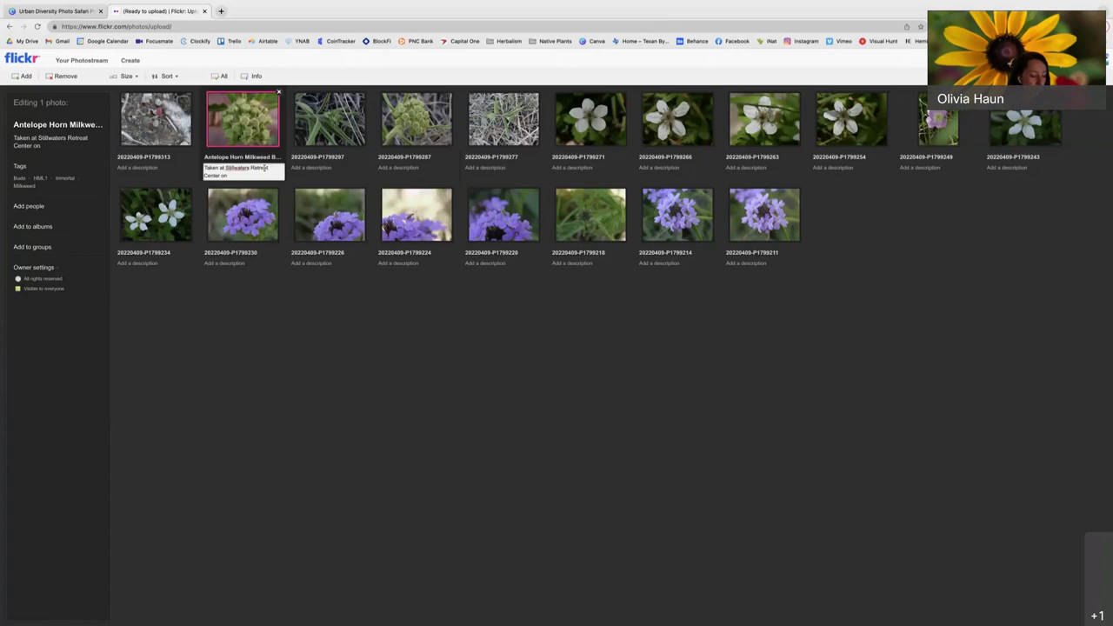
type(" 4/12")
left_click(273, 356)
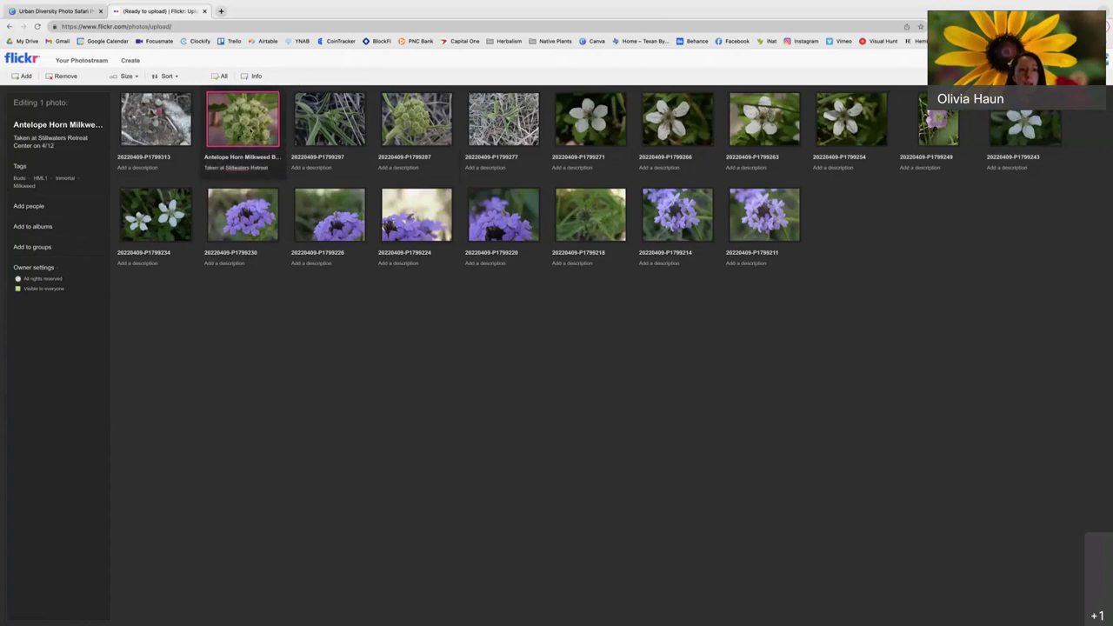
Step: Copy the milkweed photo's description and its title "Antelope Horn Milkweed Buds" to photo 20220409-P1799287
left_click(258, 167)
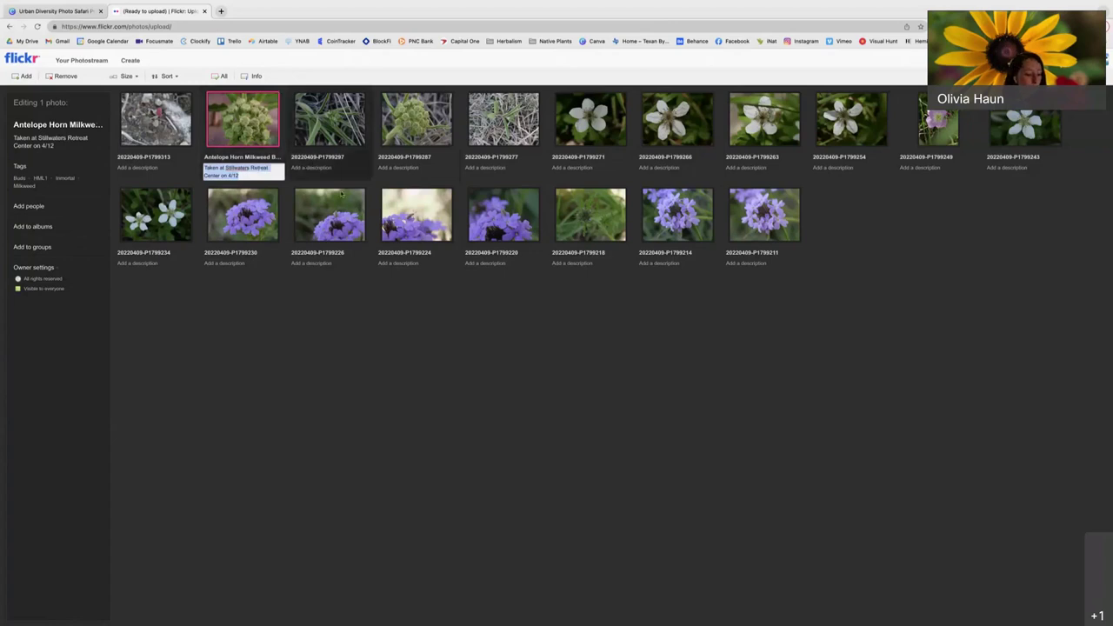
left_click(398, 169)
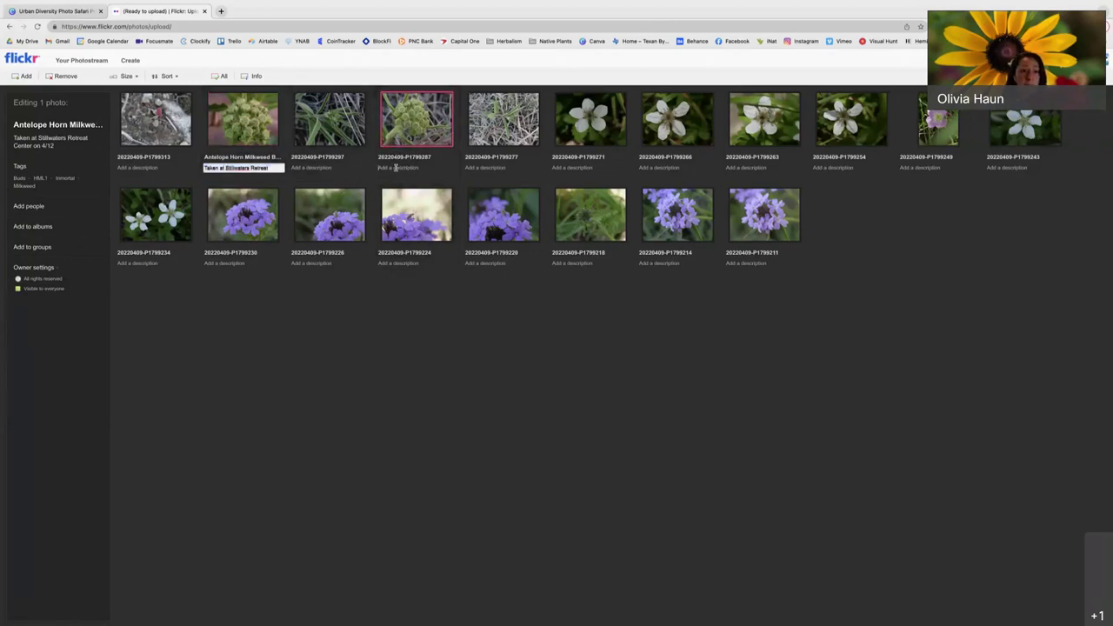
triple_click(269, 166)
key("ctrl+c")
left_click(408, 169)
key("ctrl+v")
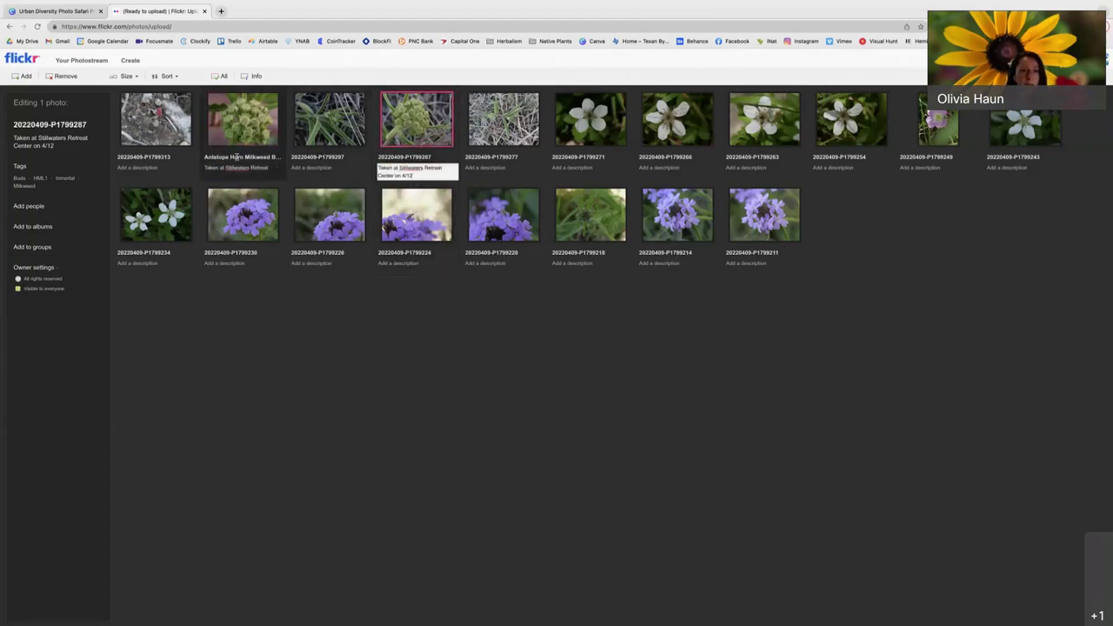
triple_click(236, 156)
key("ctrl+c")
triple_click(409, 157)
key("ctrl+v")
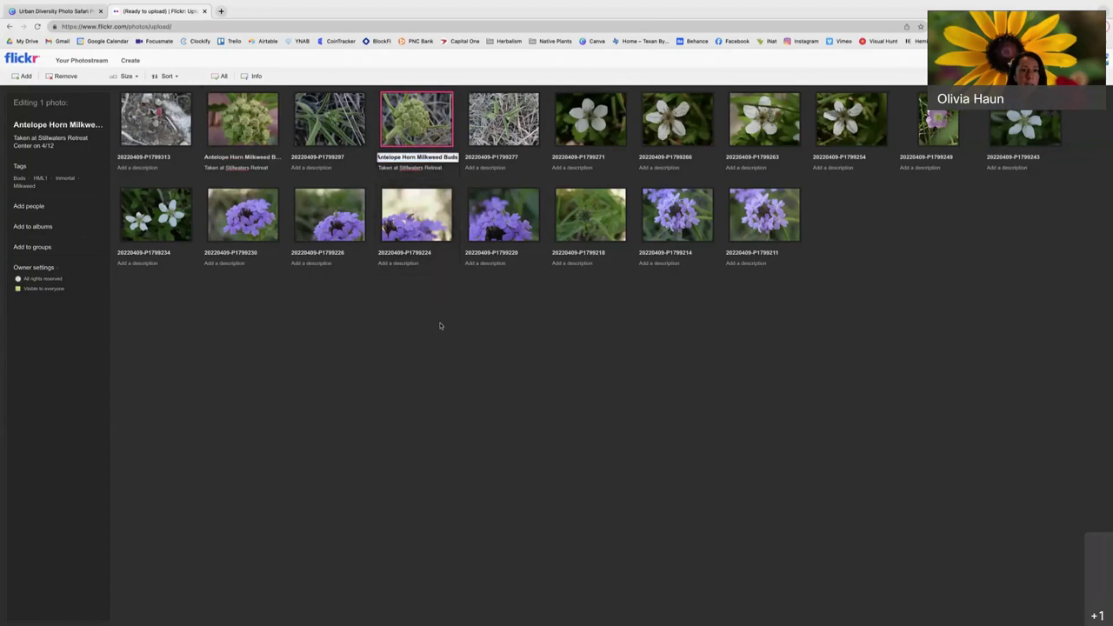
Step: Title the first white-flower photo, 20220409-P1799271, "Dewberry blossom"
triple_click(598, 157)
type("Dewberry blossom")
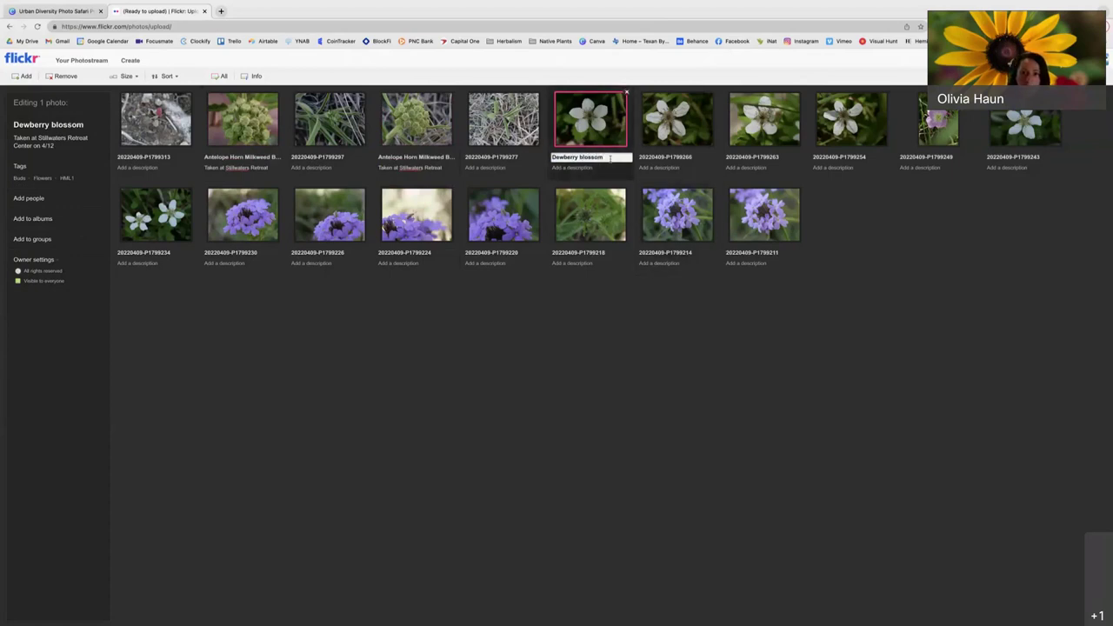
key("Return")
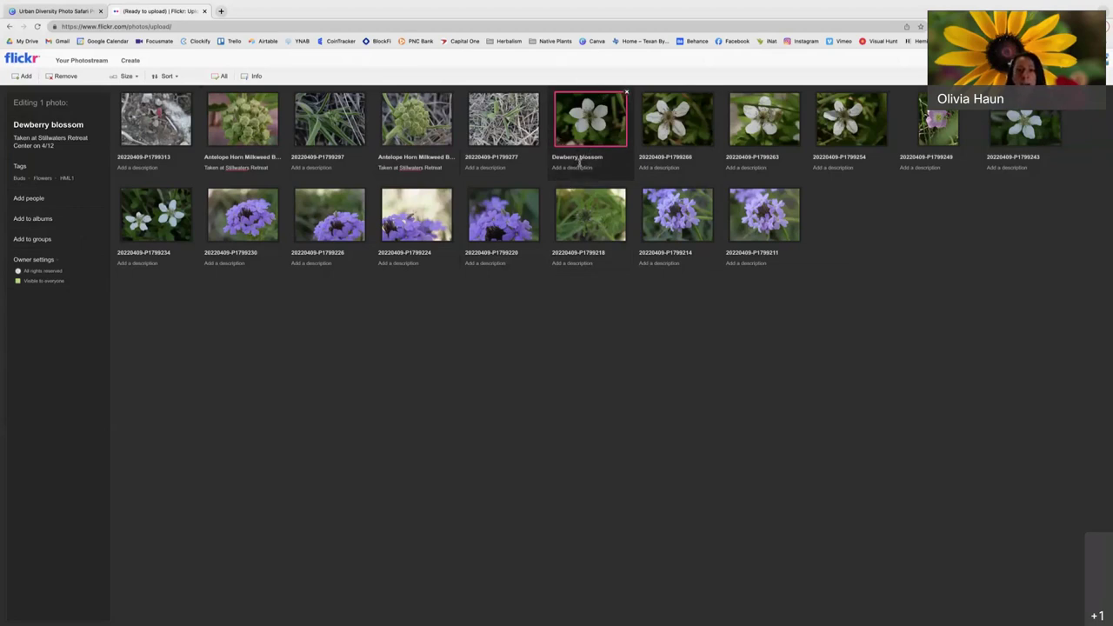
Step: Copy the title "Dewberry blossom" to the next three white-flower photos in the same row
double_click(576, 157)
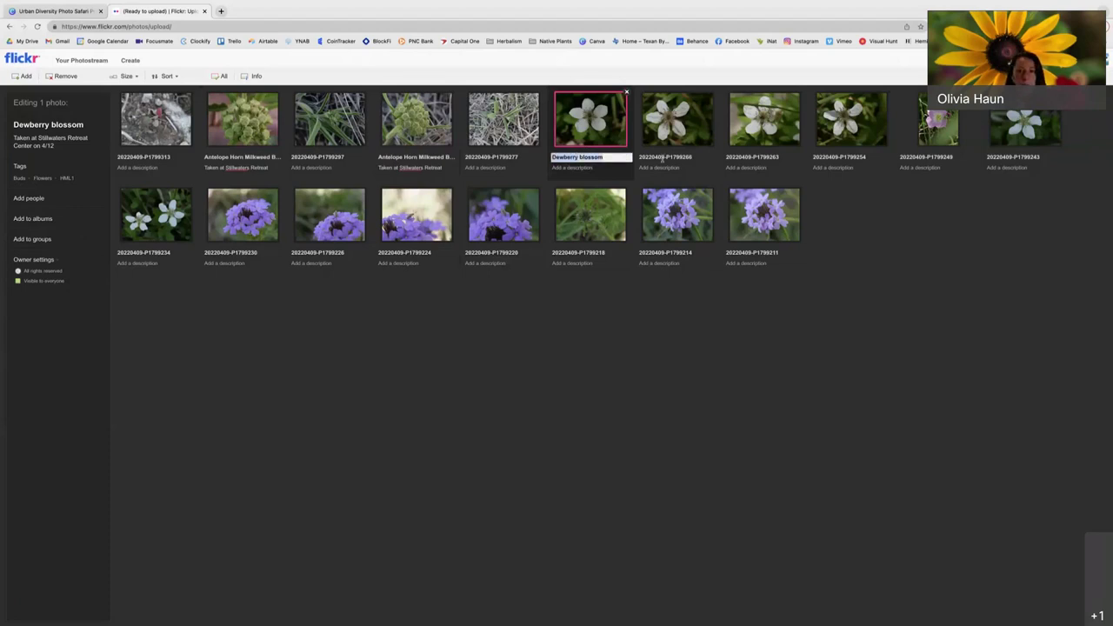
left_click(663, 157)
key("ctrl+v")
left_click(753, 157)
key("ctrl+v")
left_click(841, 157)
key("ctrl+v")
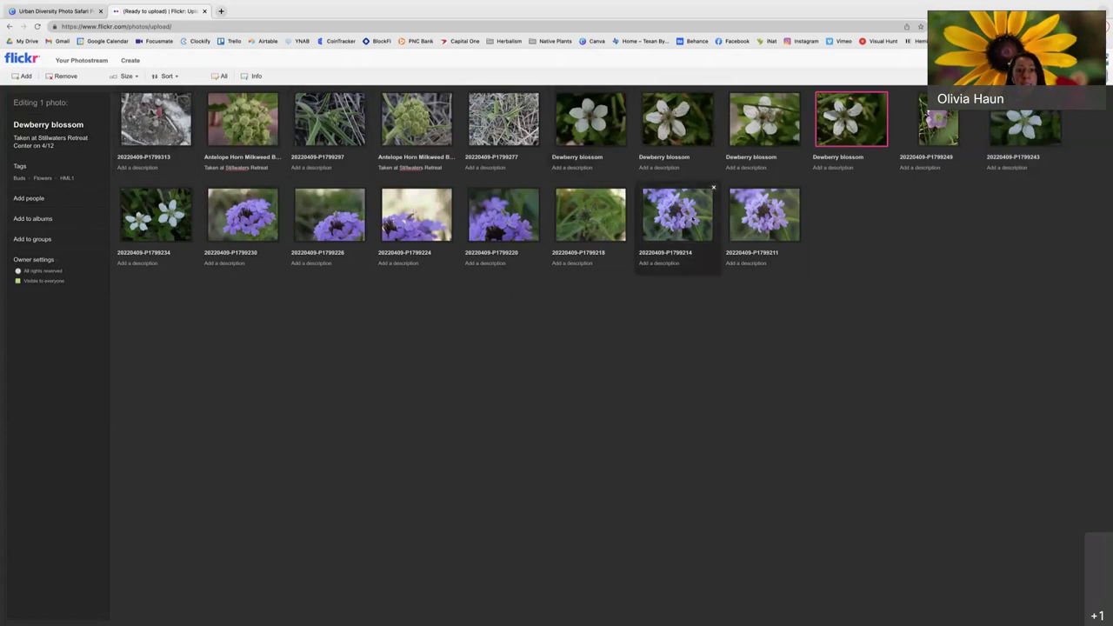
Step: Add the tags "Leaves" and "Soil" to photo 20220409-P1799313
left_click(440, 224)
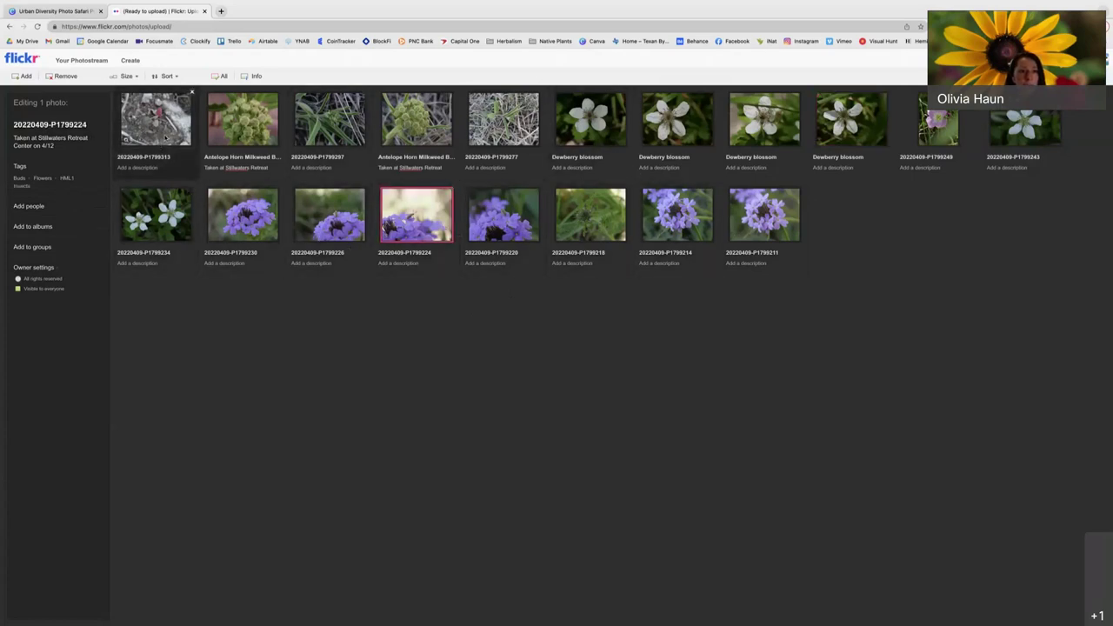
left_click(155, 124)
left_click(54, 179)
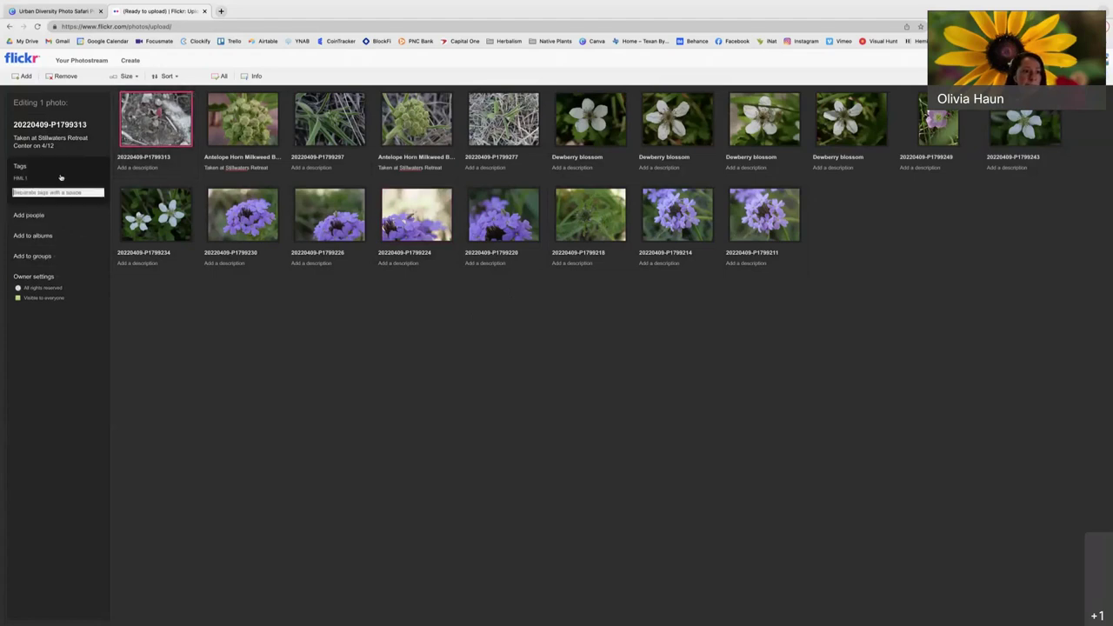
type("Leaves")
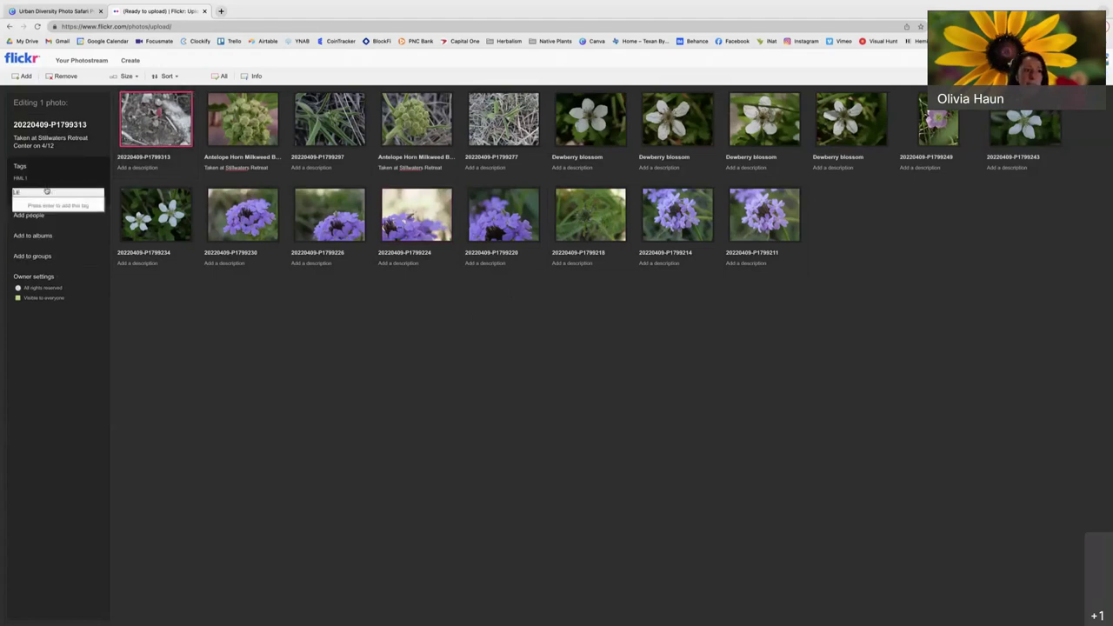
key("Return")
type("bird")
key("Return")
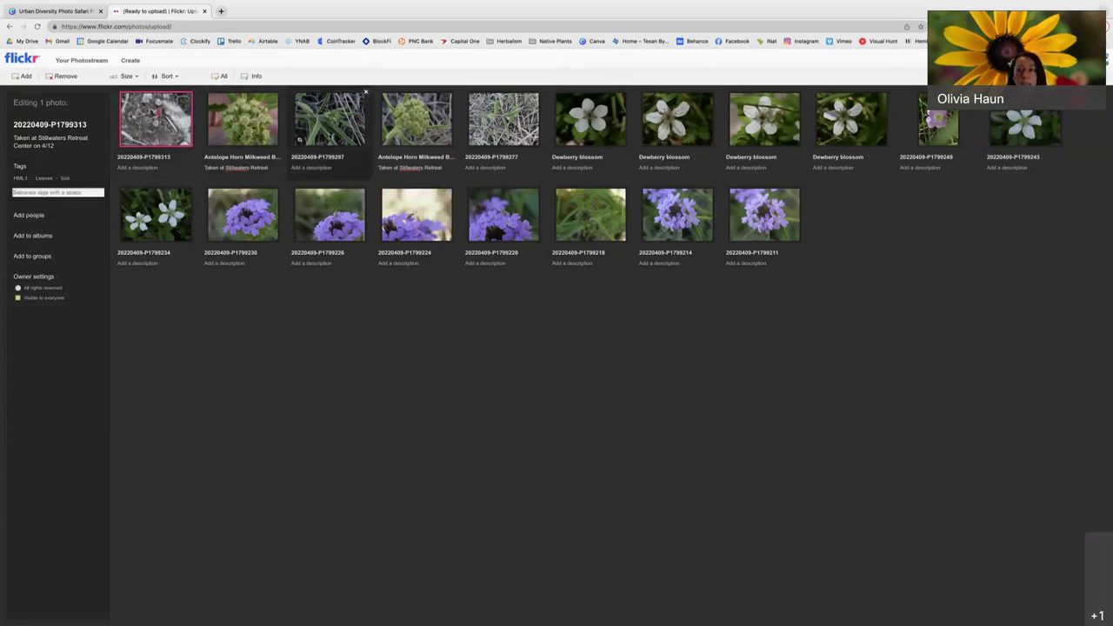
Step: Review the details of the last purple-flower photo, photo 20220409-P1799234, and the first milkweed buds photo
left_click(764, 214)
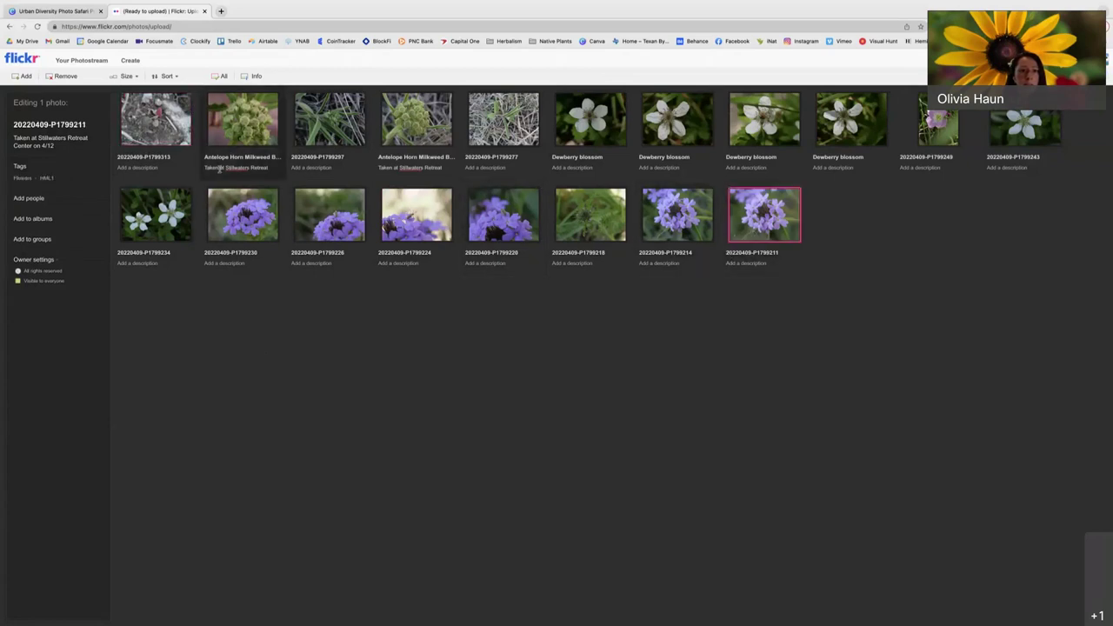
left_click(153, 200)
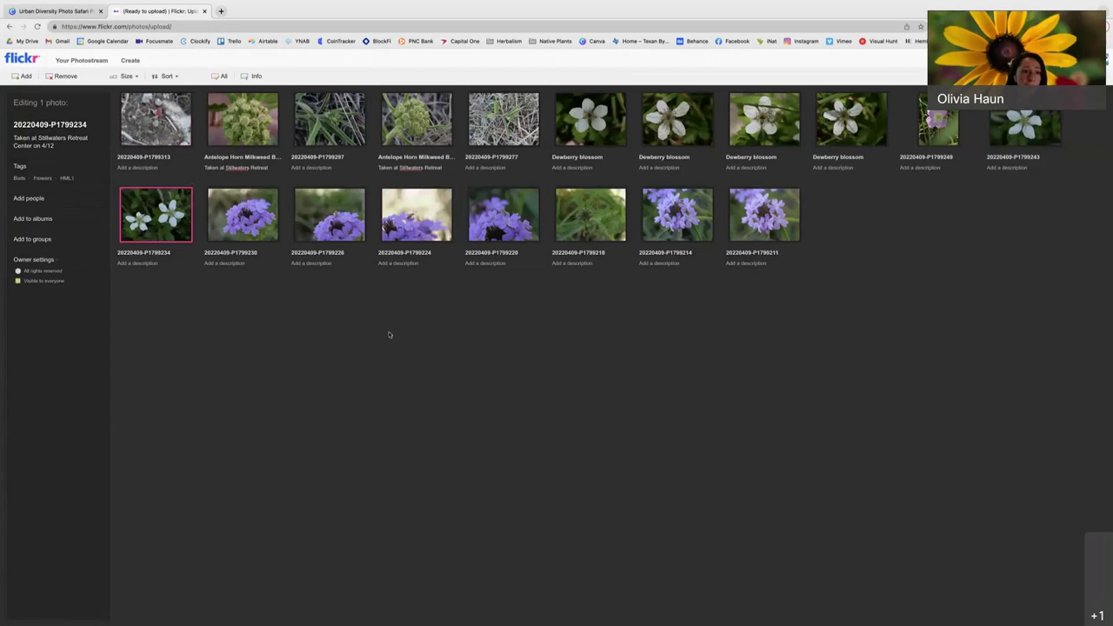
left_click(259, 157)
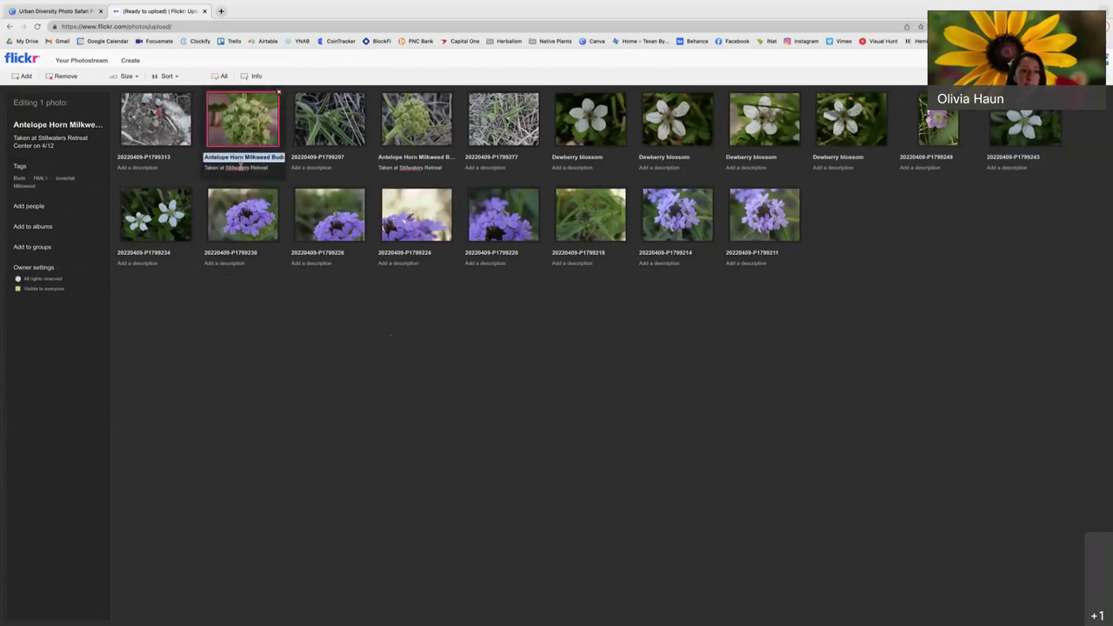
key("Tab")
left_click(206, 295)
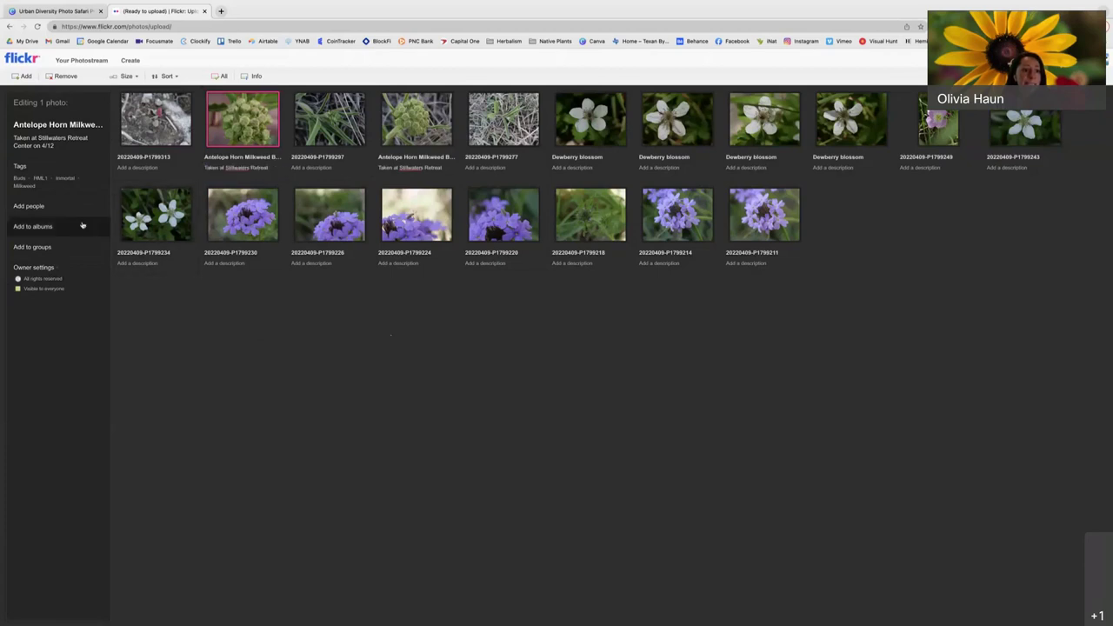
Step: Show the field for adding people to the milkweed photo, view the last Dewberry blossom photo's details, and clear the selection
left_click(55, 212)
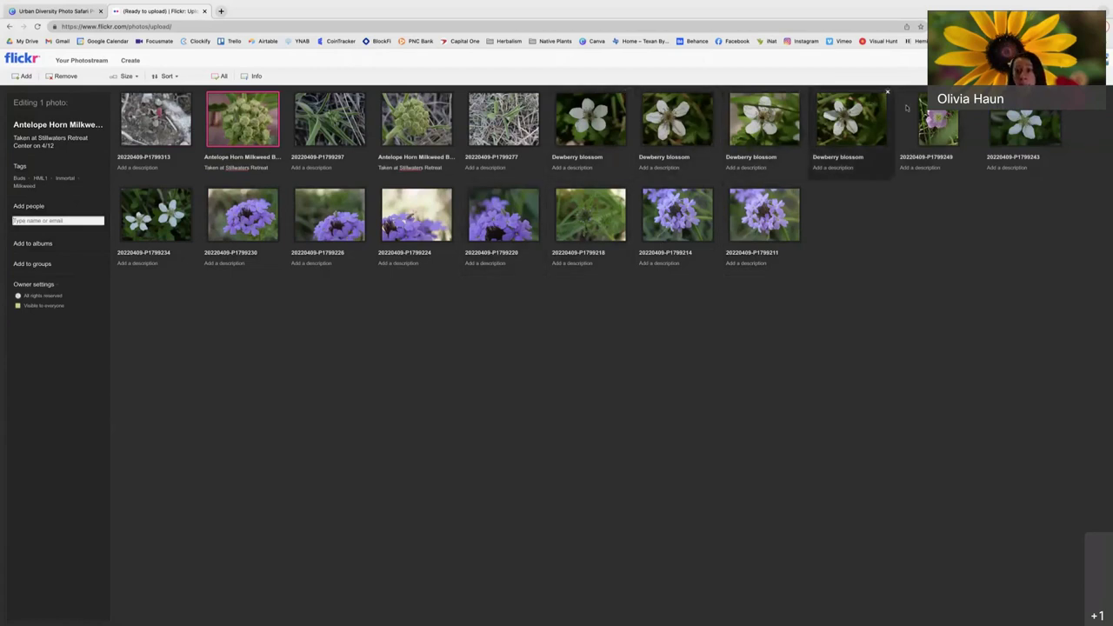
left_click(821, 140)
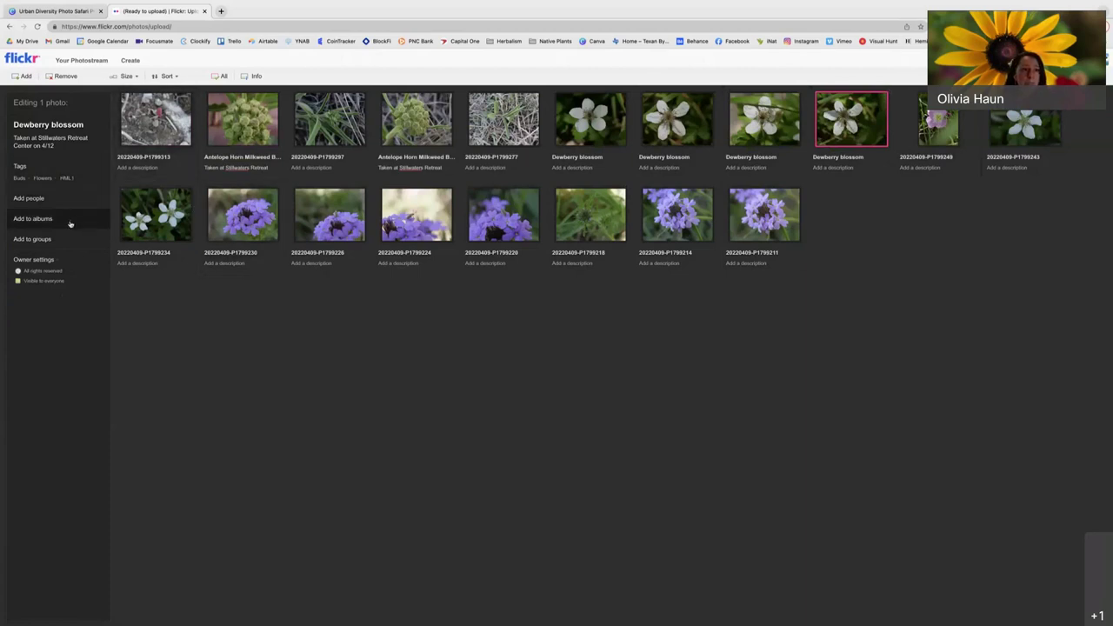
left_click(295, 295)
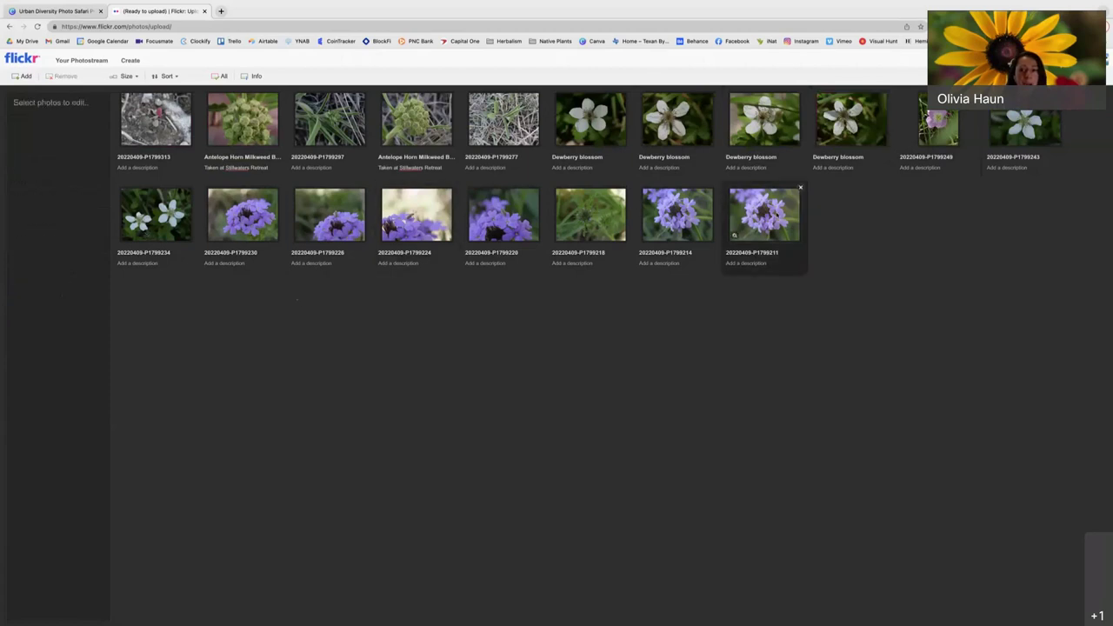
Step: Select all the photos in the upload batch and view the existing albums they can be added to
left_click(155, 120)
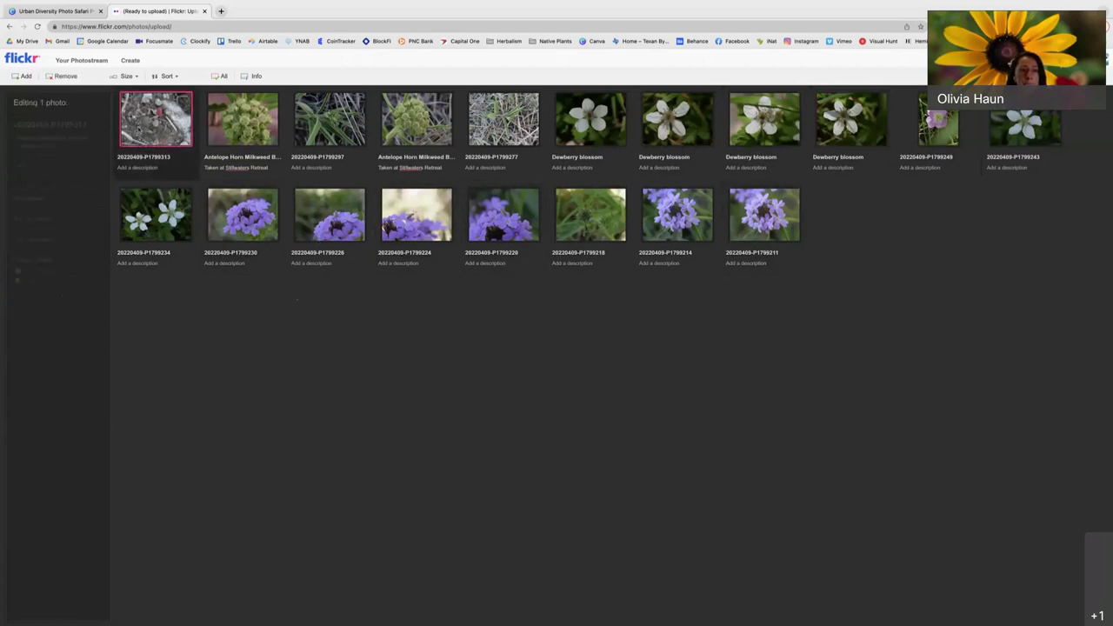
left_click(764, 214, "shift")
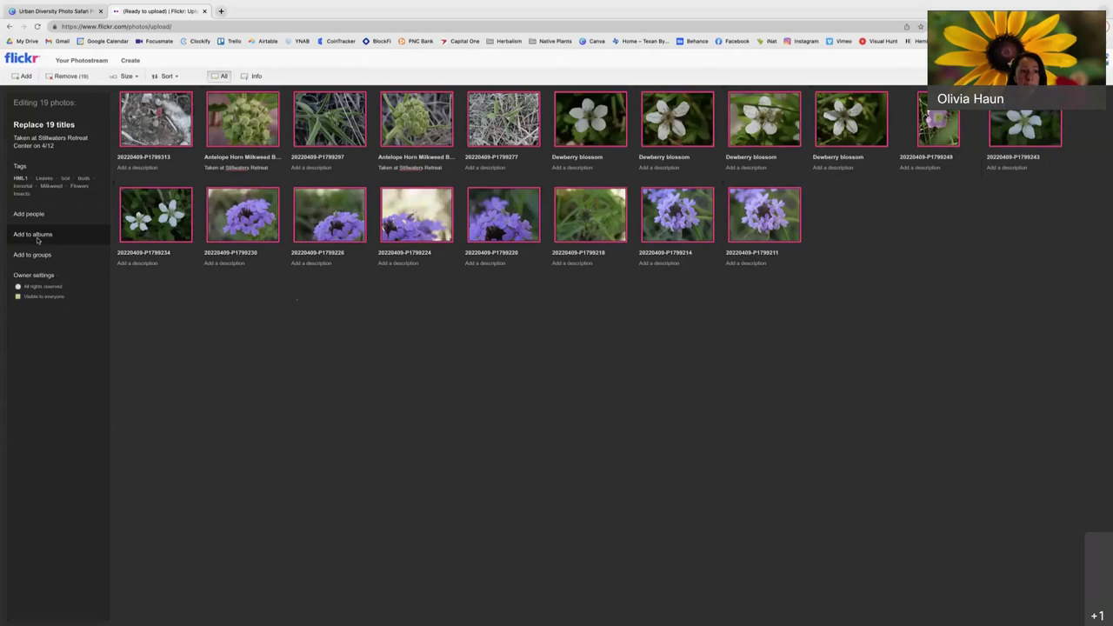
left_click(35, 235)
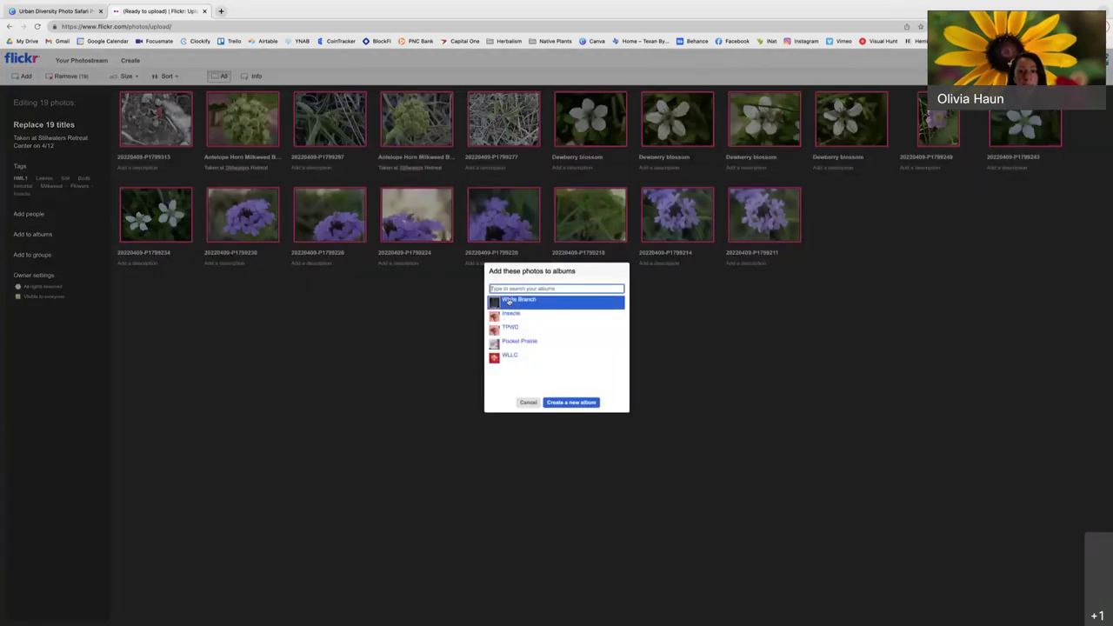
left_click(527, 403)
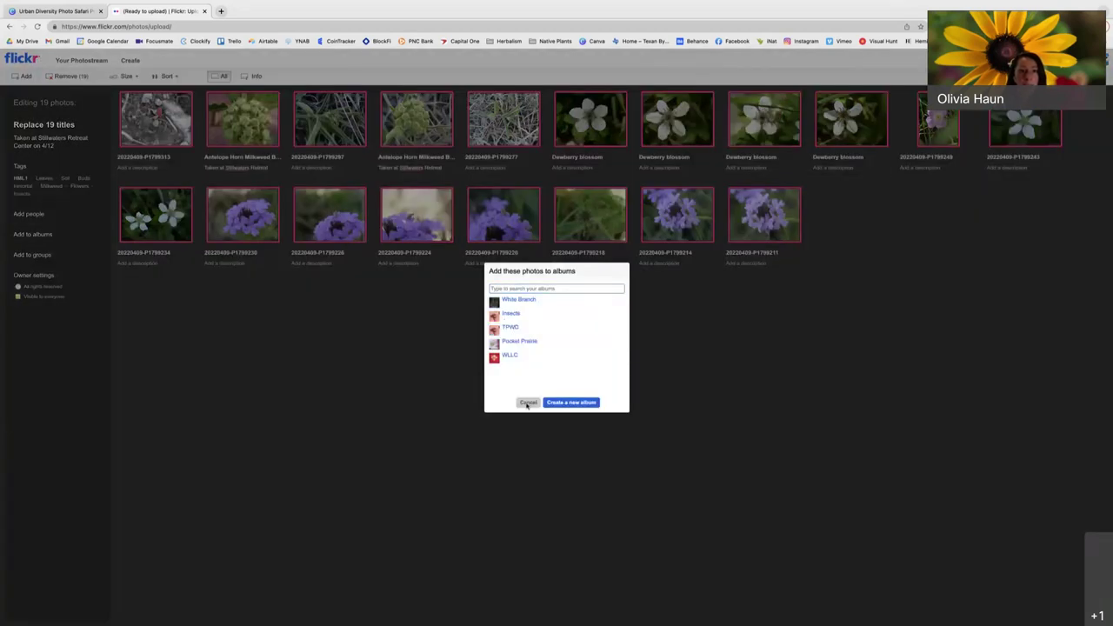
left_click(35, 235)
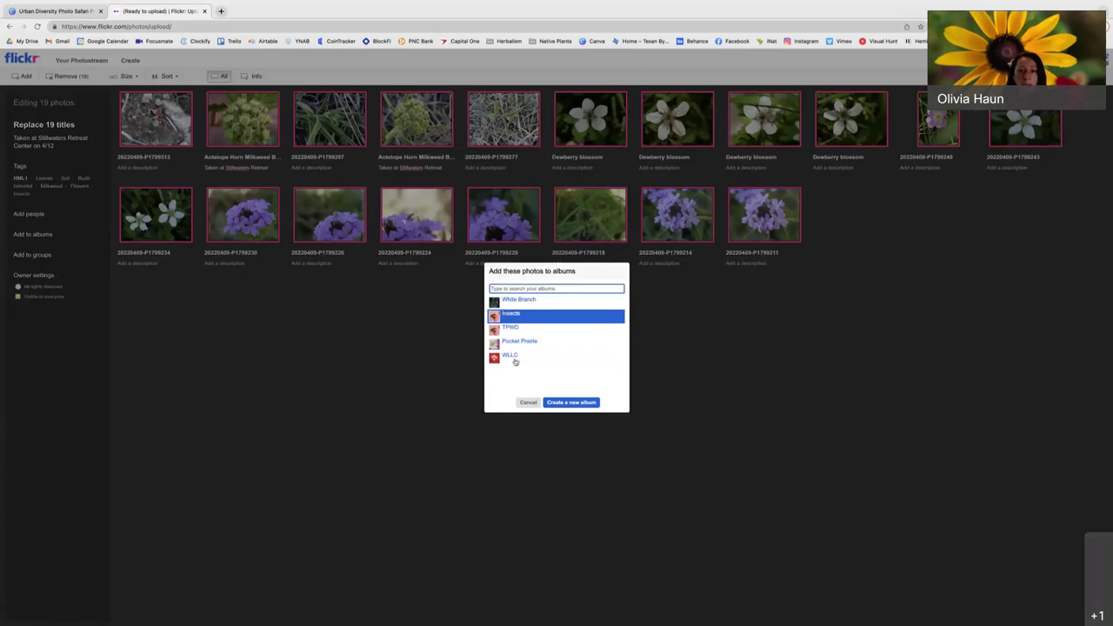
left_click(528, 403)
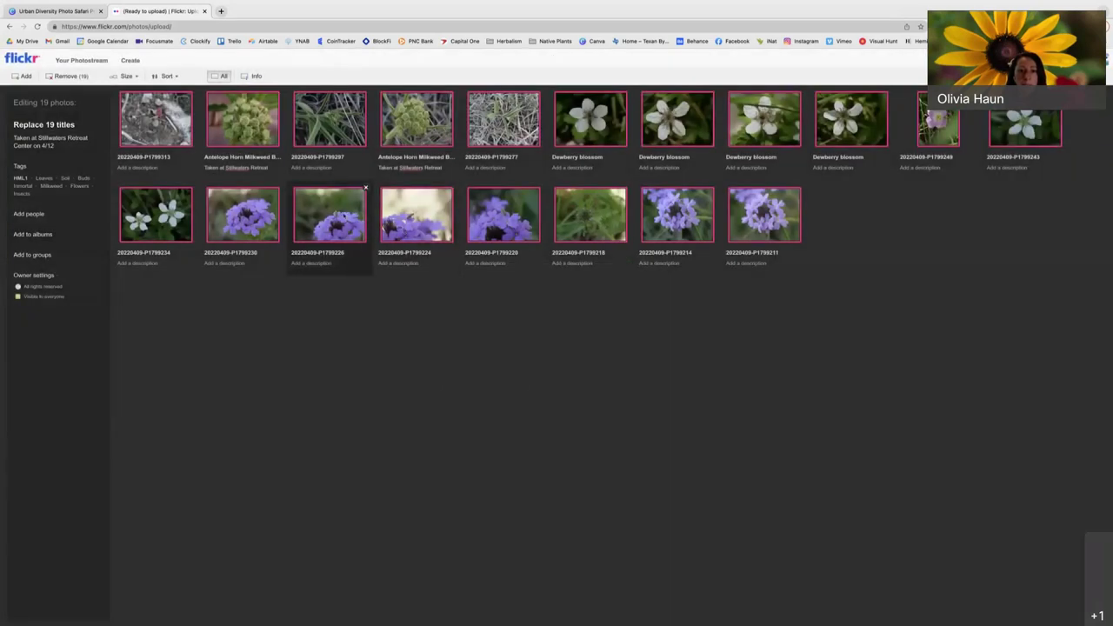
Step: Add the three purple-flower photos 20220409-P1799226, P1799224 and P1799220 to the Insects album
left_click(330, 217)
left_click(386, 235, "shift")
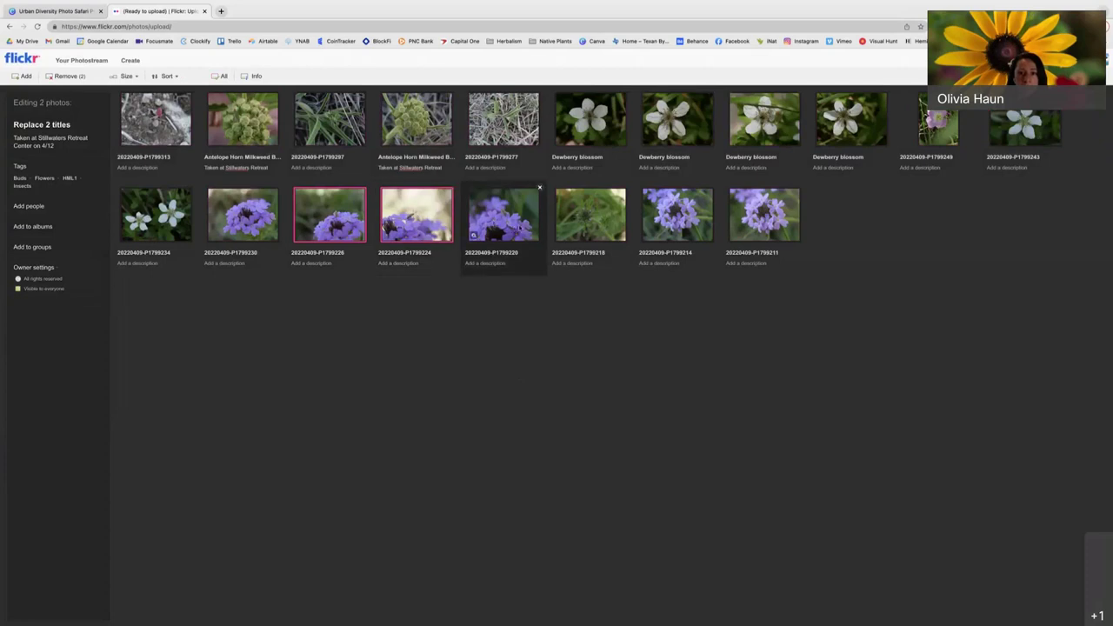
left_click(519, 227, "shift")
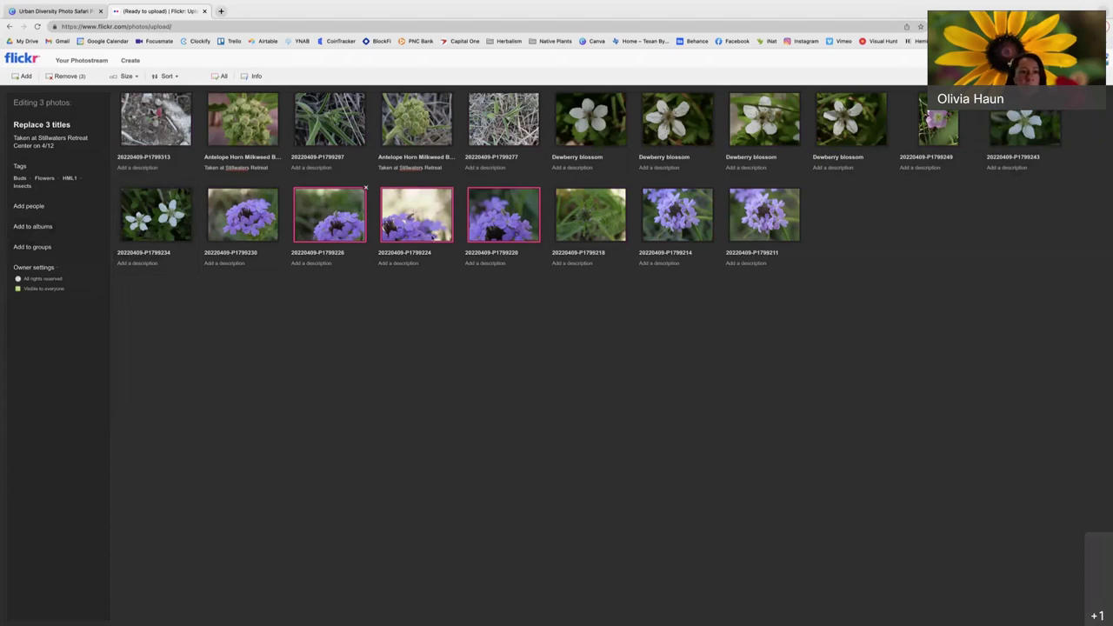
left_click(39, 226)
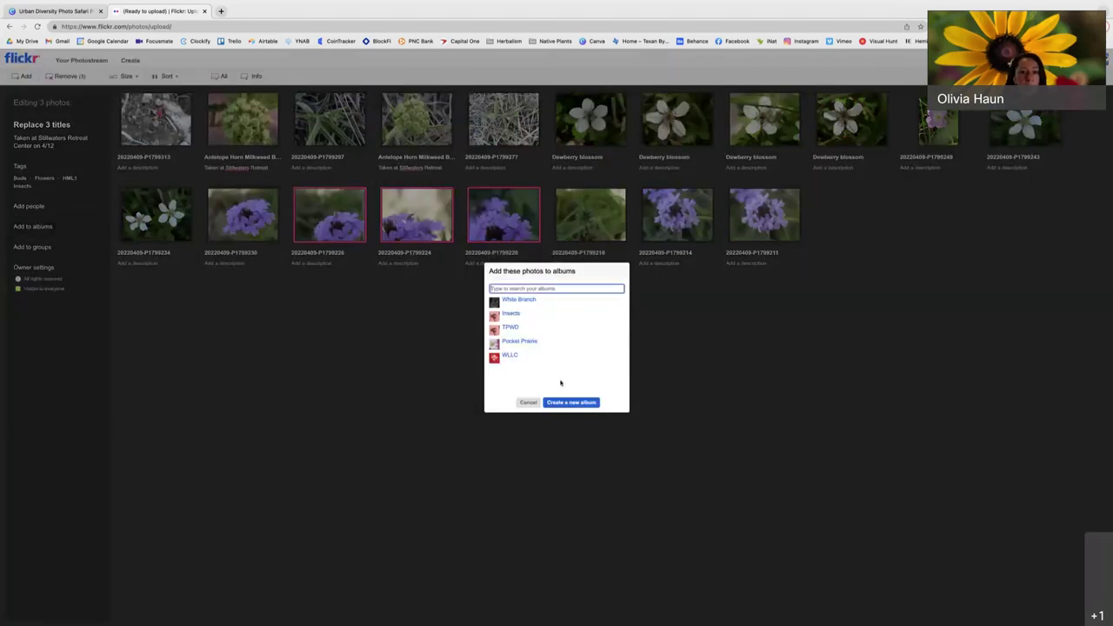
left_click(512, 315)
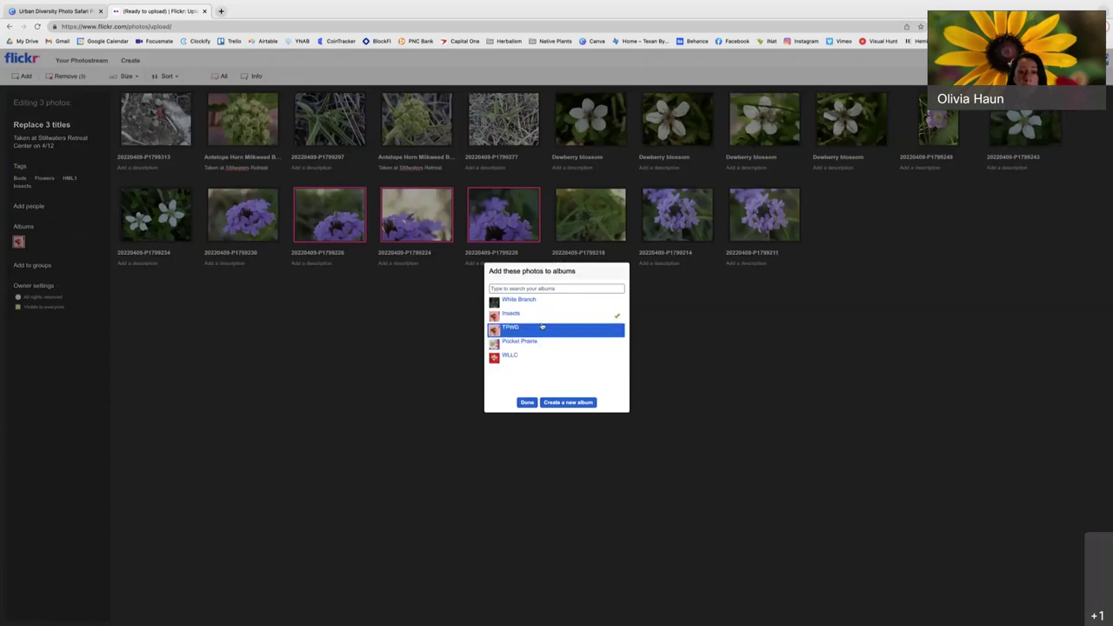
left_click(526, 402)
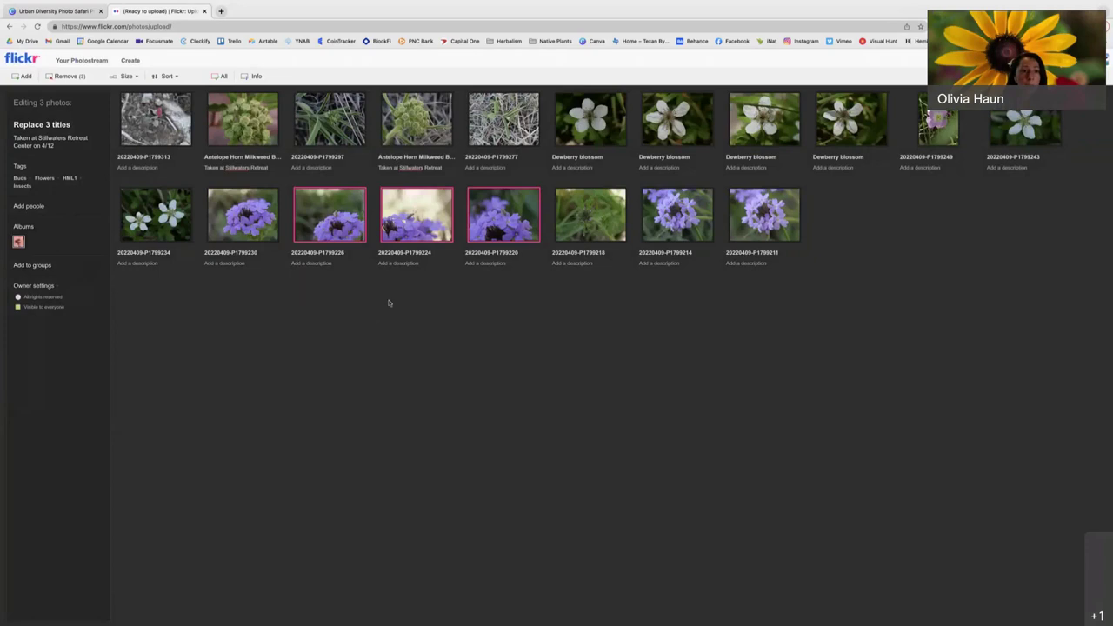
Step: Create a new album titled "HML1" containing all the photos in the upload batch
key("super+a")
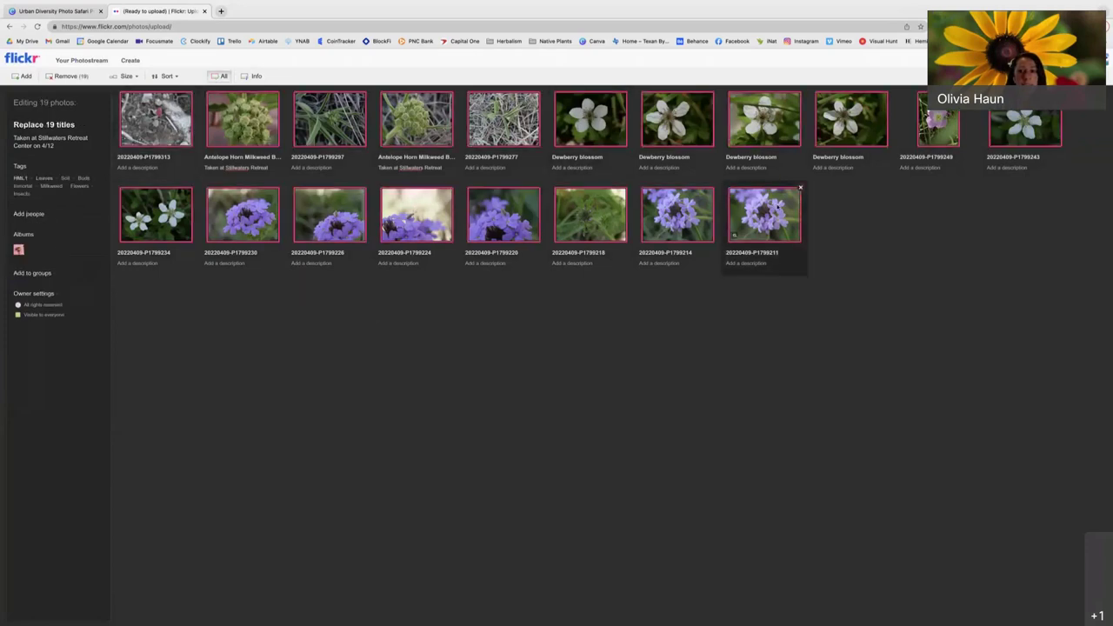
left_click(32, 252)
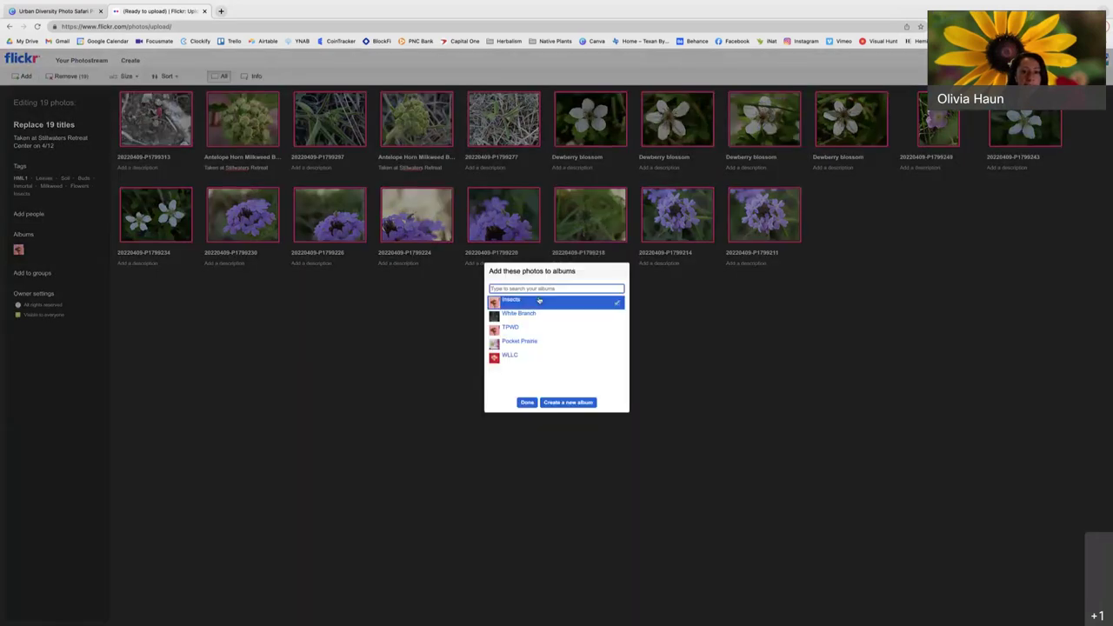
type("H")
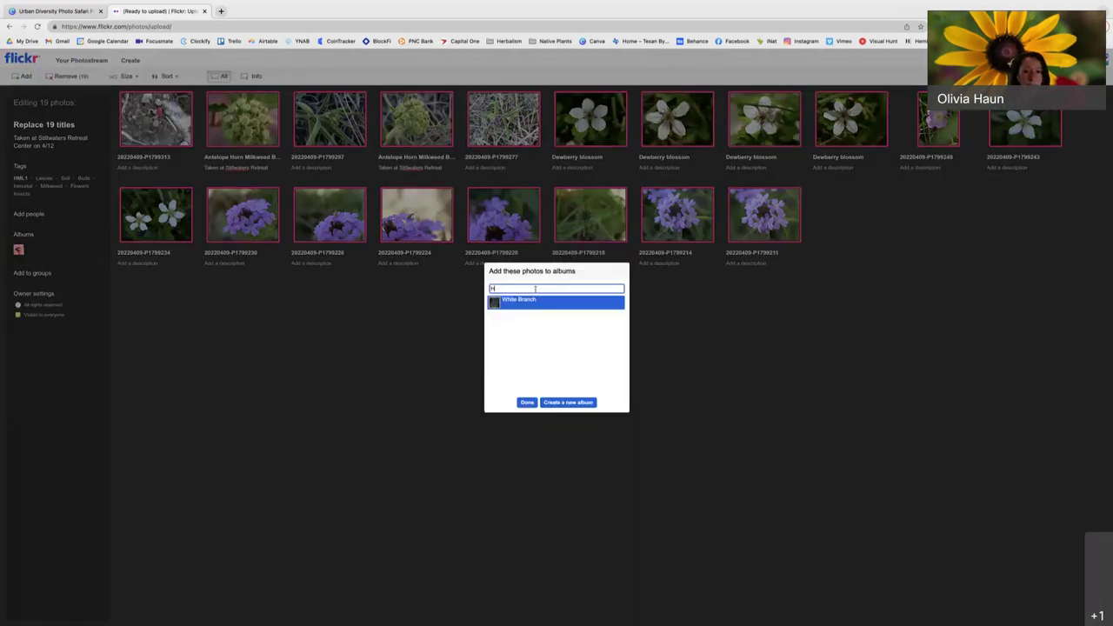
type("ML1")
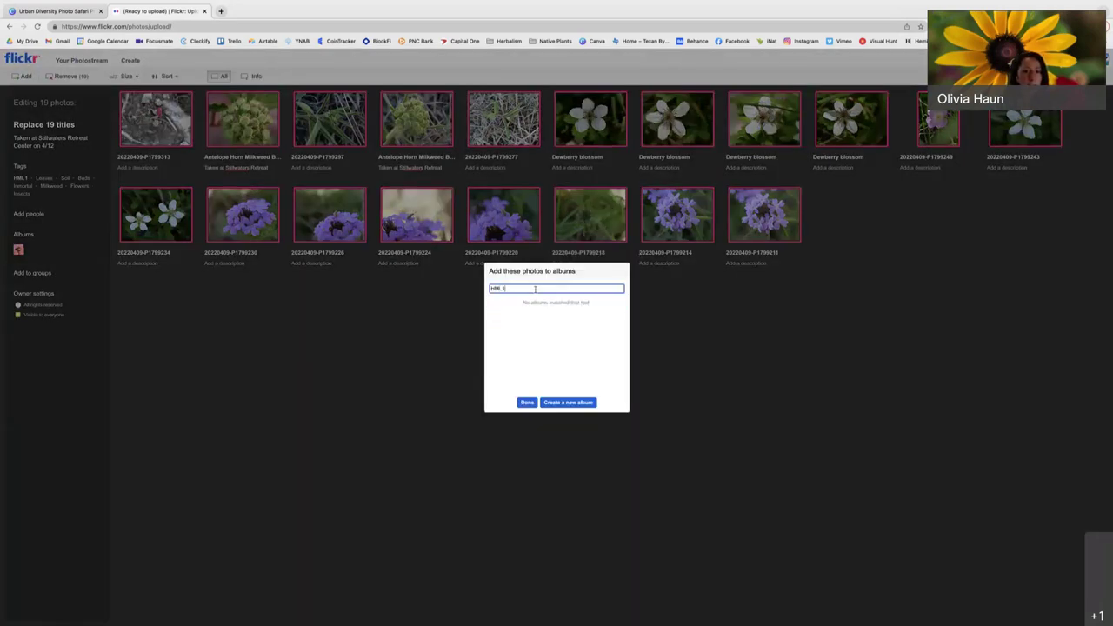
left_click(589, 402)
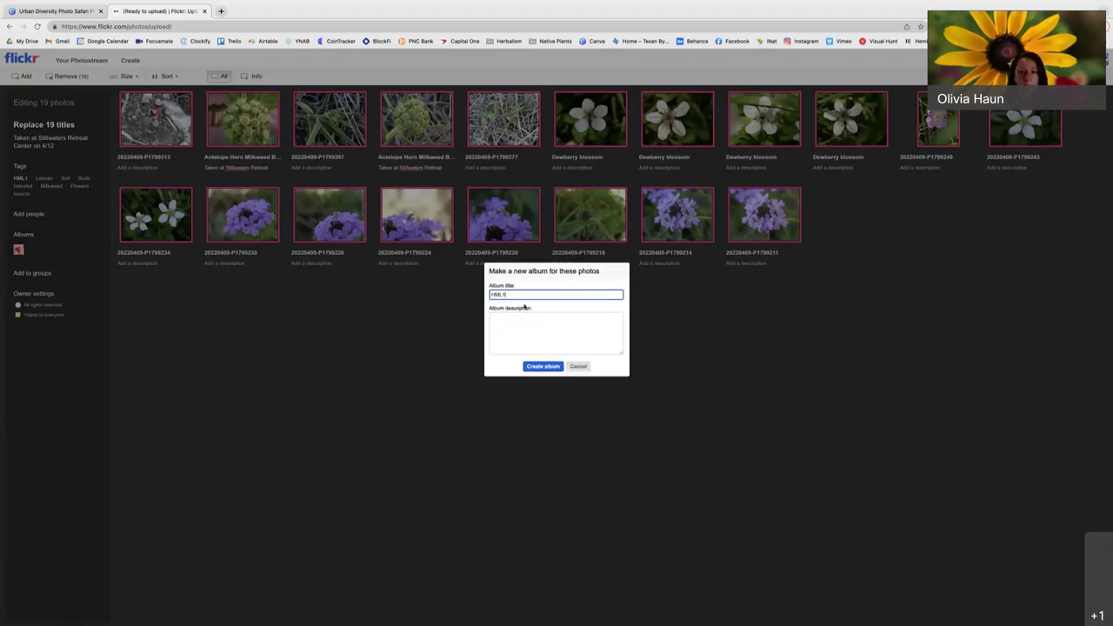
left_click(545, 365)
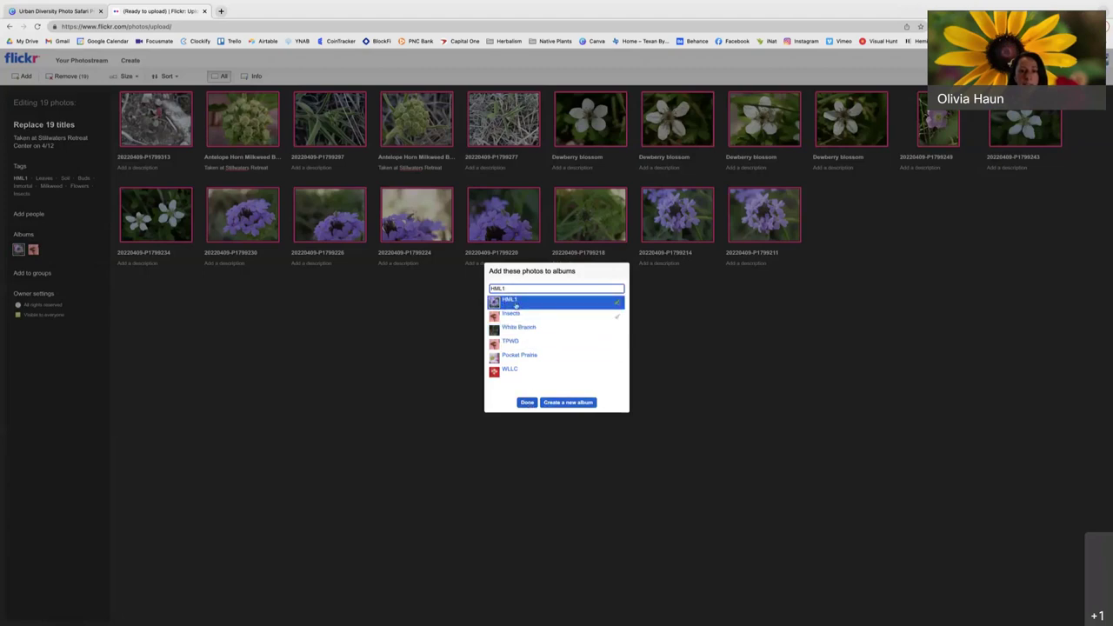
left_click(530, 403)
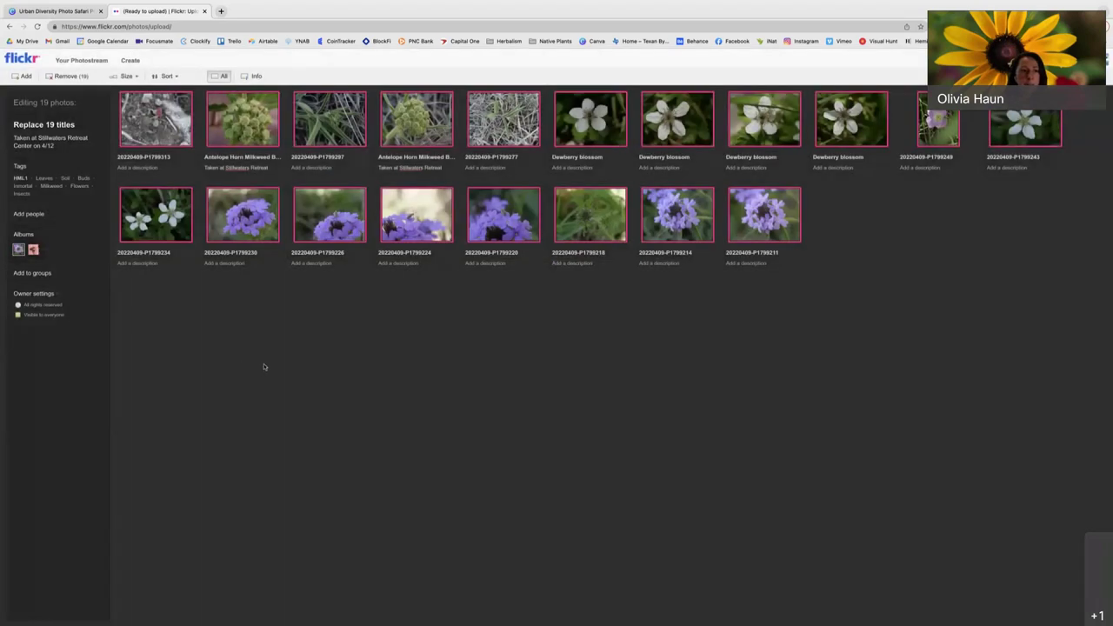
Step: Check the album assignments of the purple-flower photos 20220409-P1799230 and 20220409-P1799224
mouse_move(25, 253)
left_click(170, 291)
left_click(244, 215)
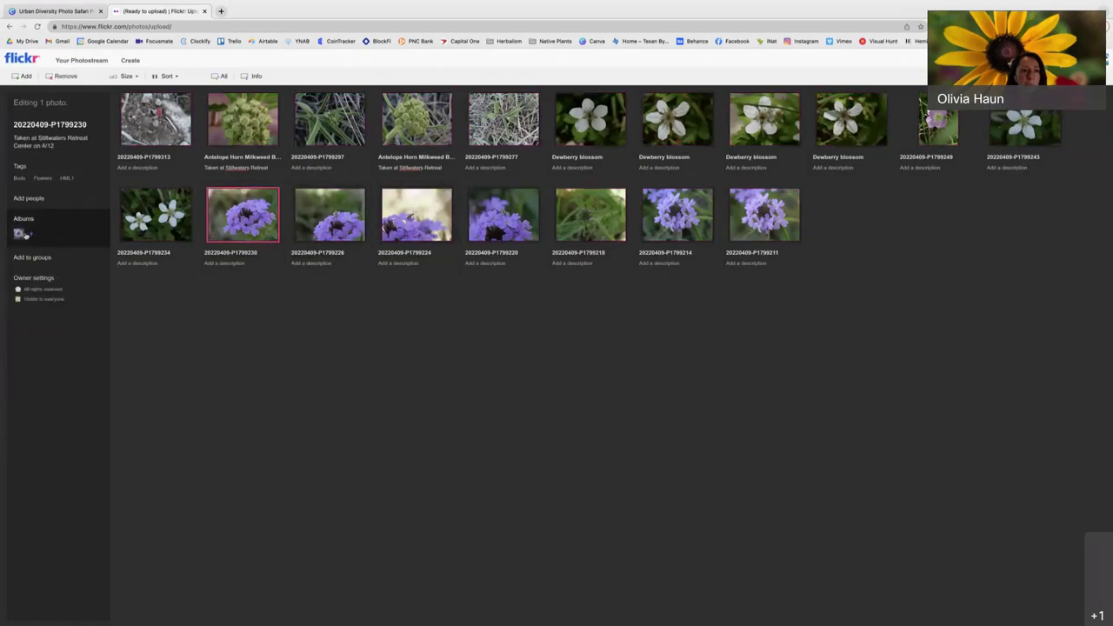
mouse_move(19, 233)
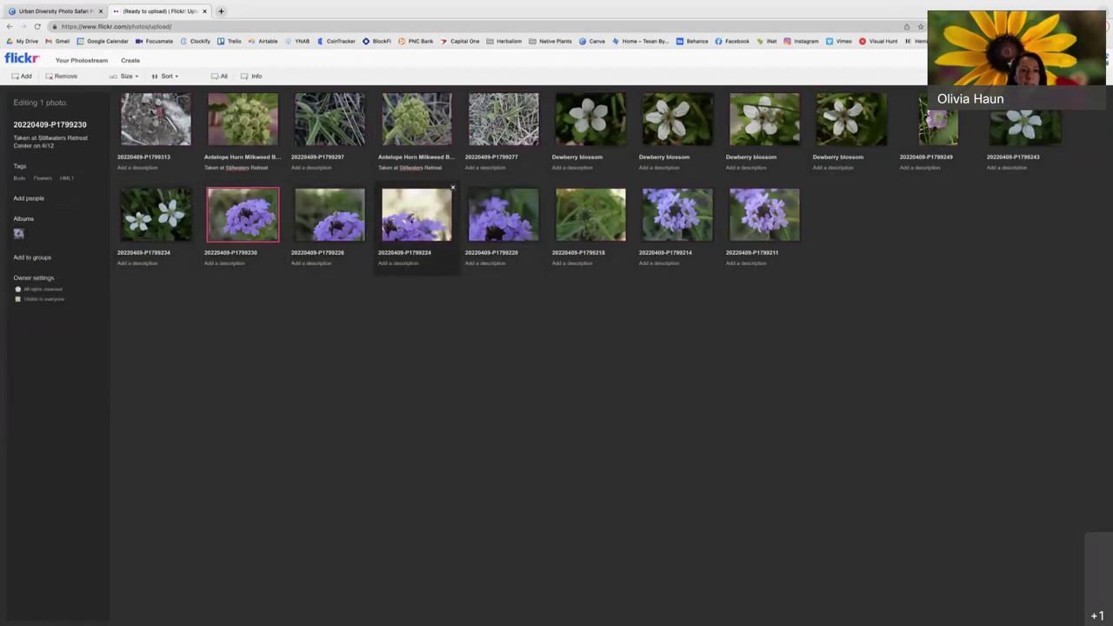
left_click(415, 215)
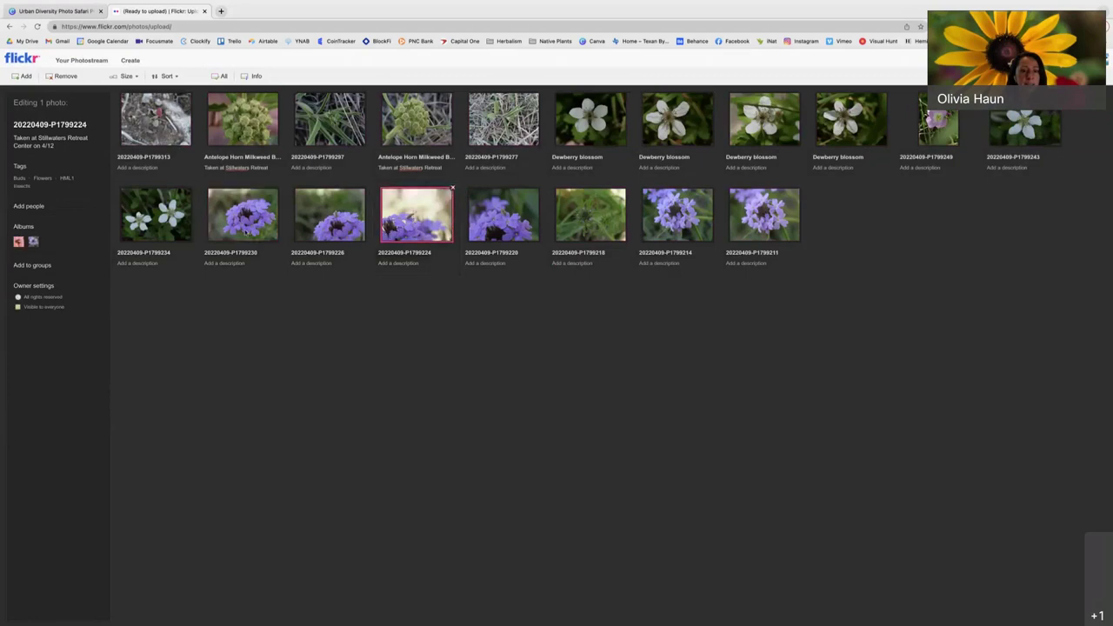
mouse_move(19, 243)
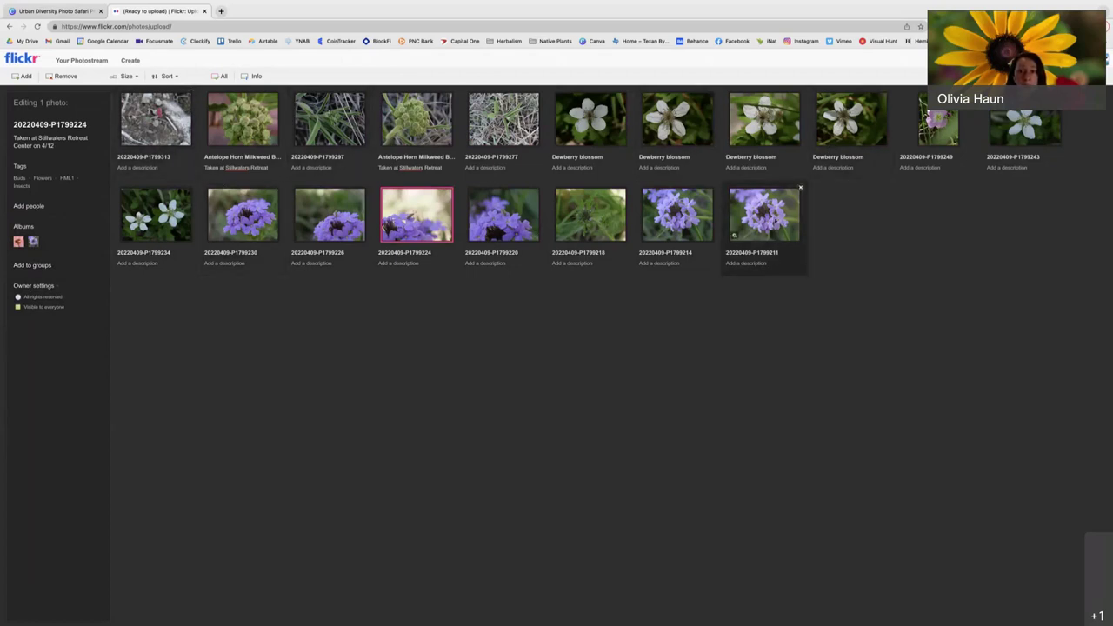
Step: Add all the photos in the batch to the Texas Master Naturalist Photo Safari group
left_click(766, 220)
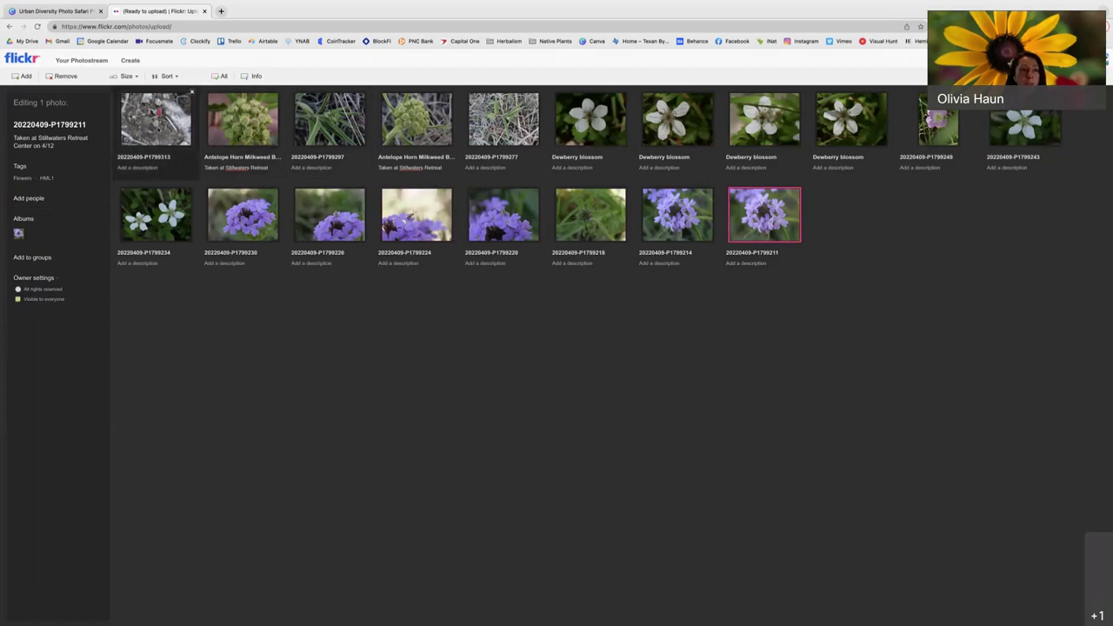
left_click(144, 128, "shift")
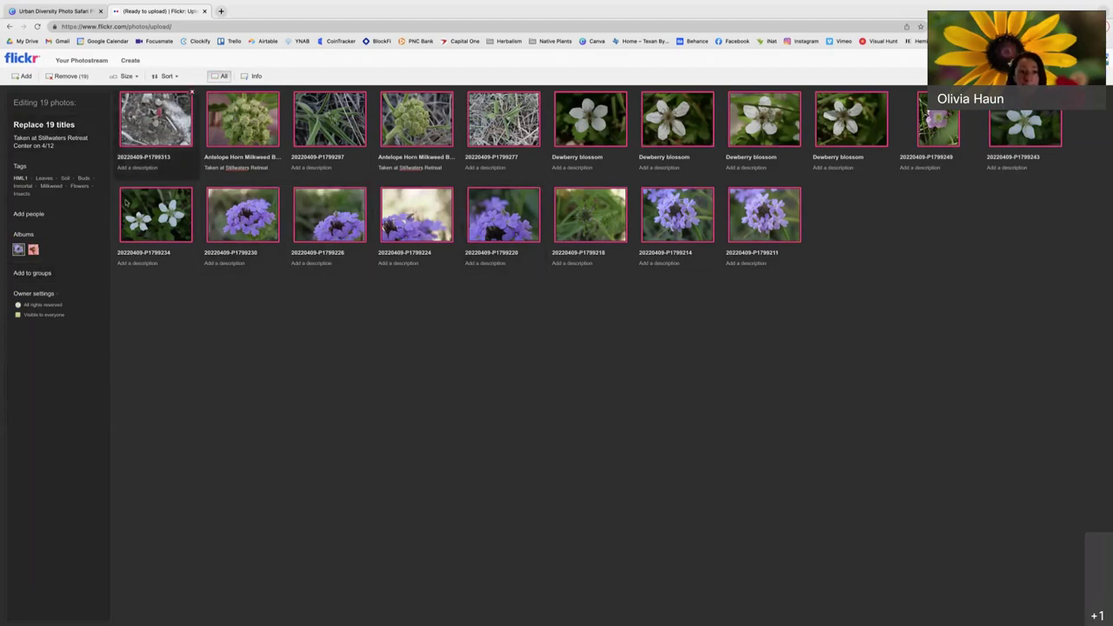
left_click(19, 274)
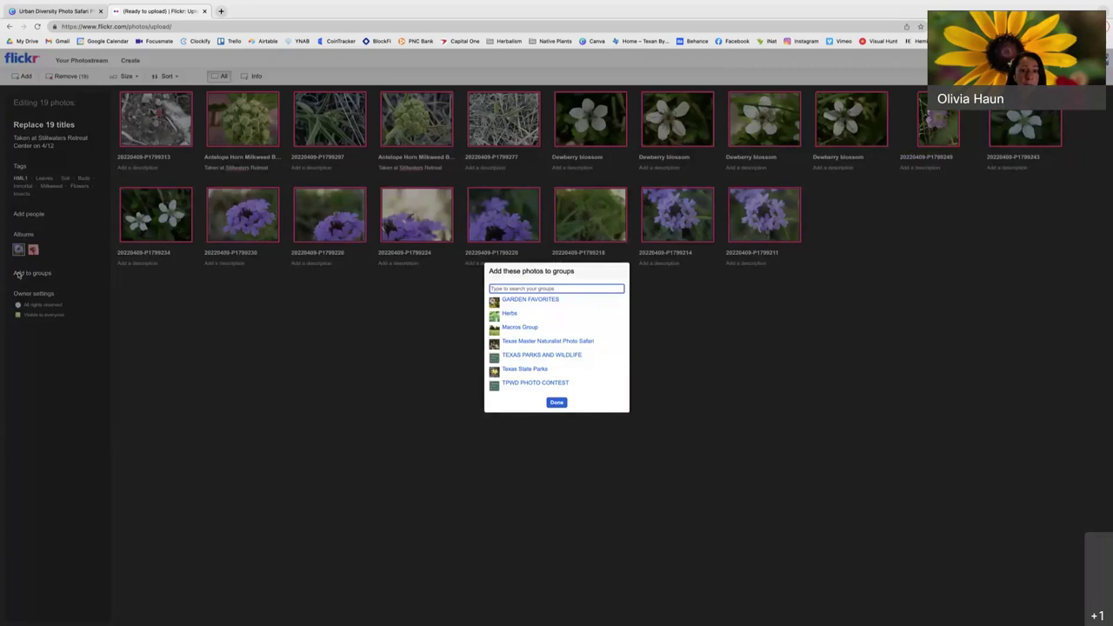
left_click(559, 346)
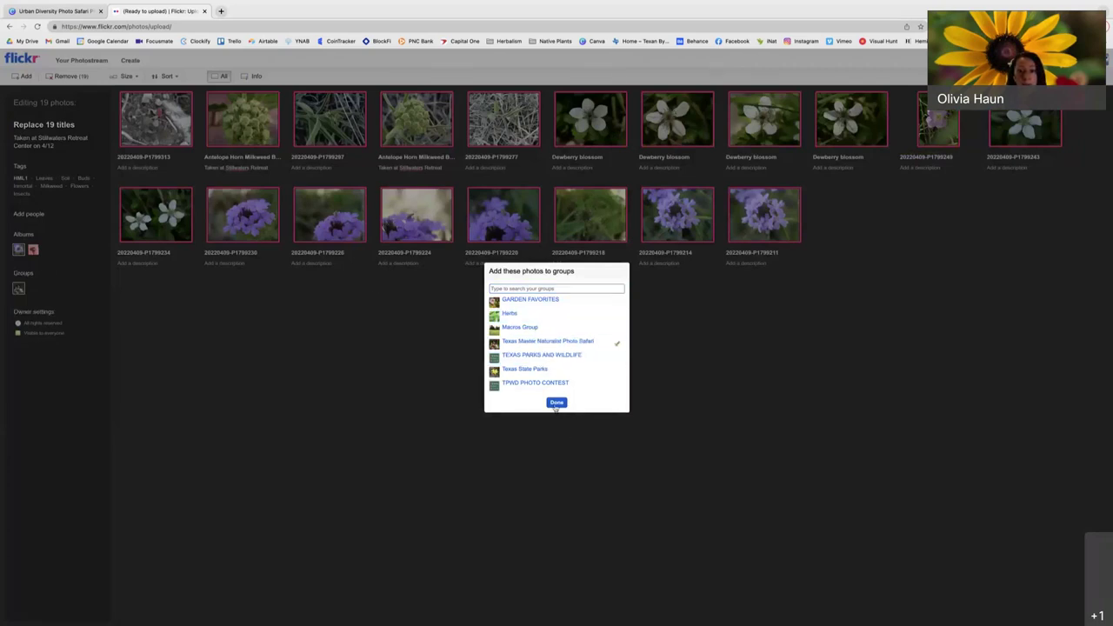
left_click(556, 404)
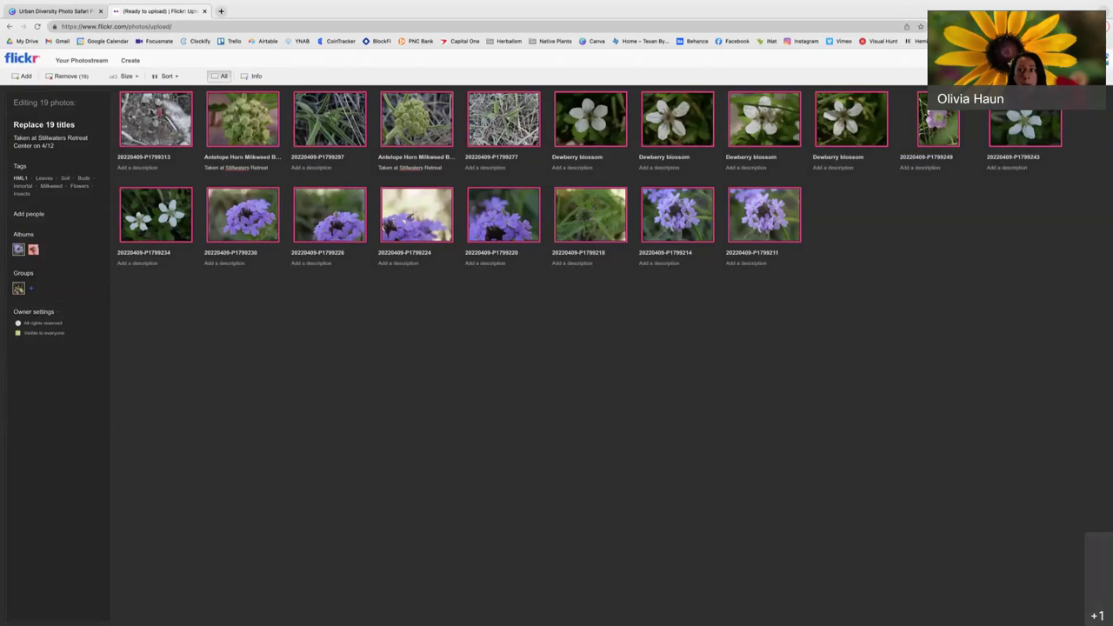
Step: Upload the 19 photos with their tags, albums and group, and look them over in the photostream
left_click(1057, 60)
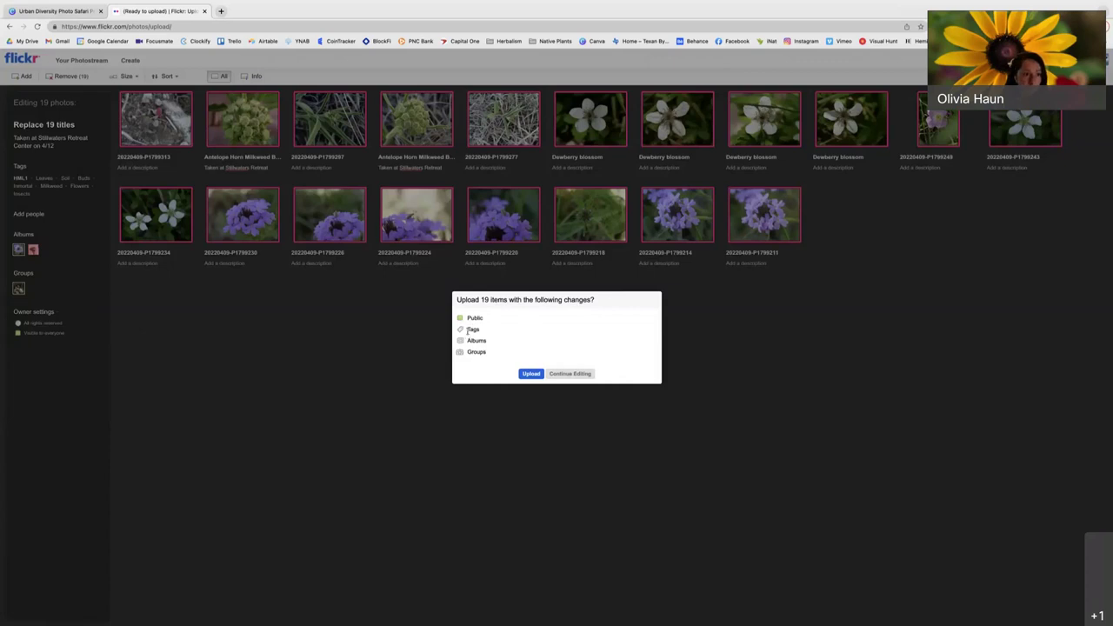
left_click(533, 373)
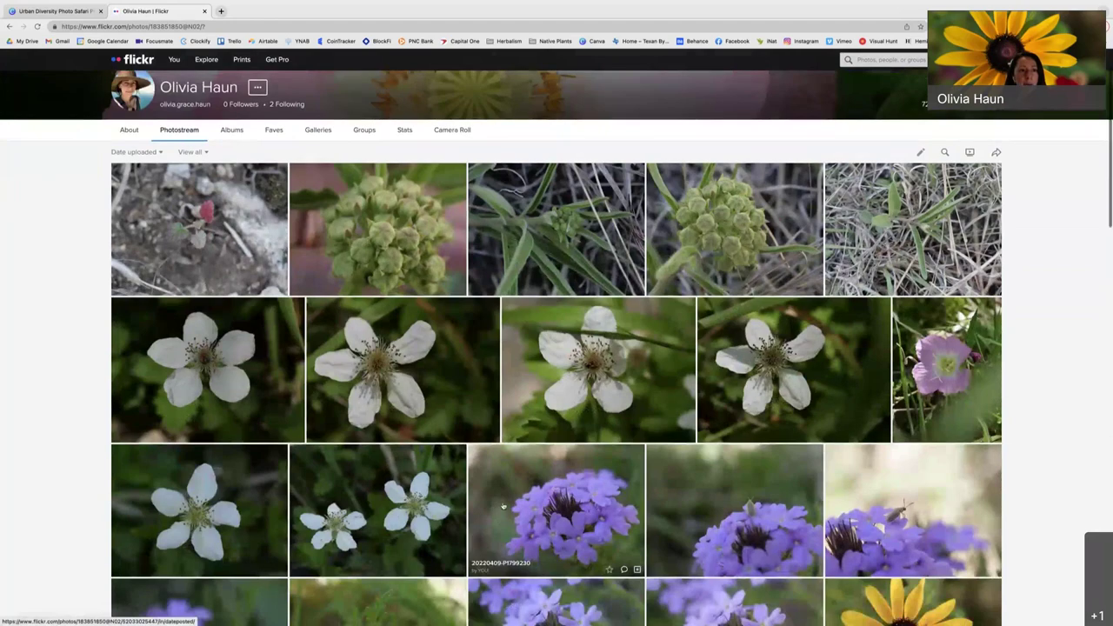
scroll(308, 359, "down", 3)
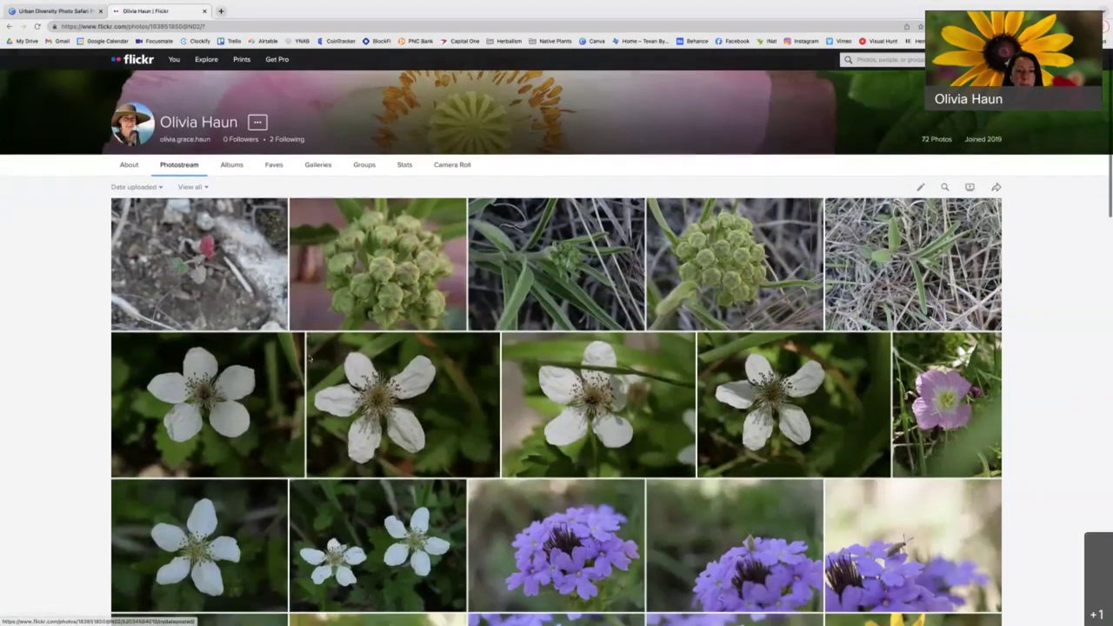
scroll(309, 359, "down", 2)
scroll(308, 360, "up", 5)
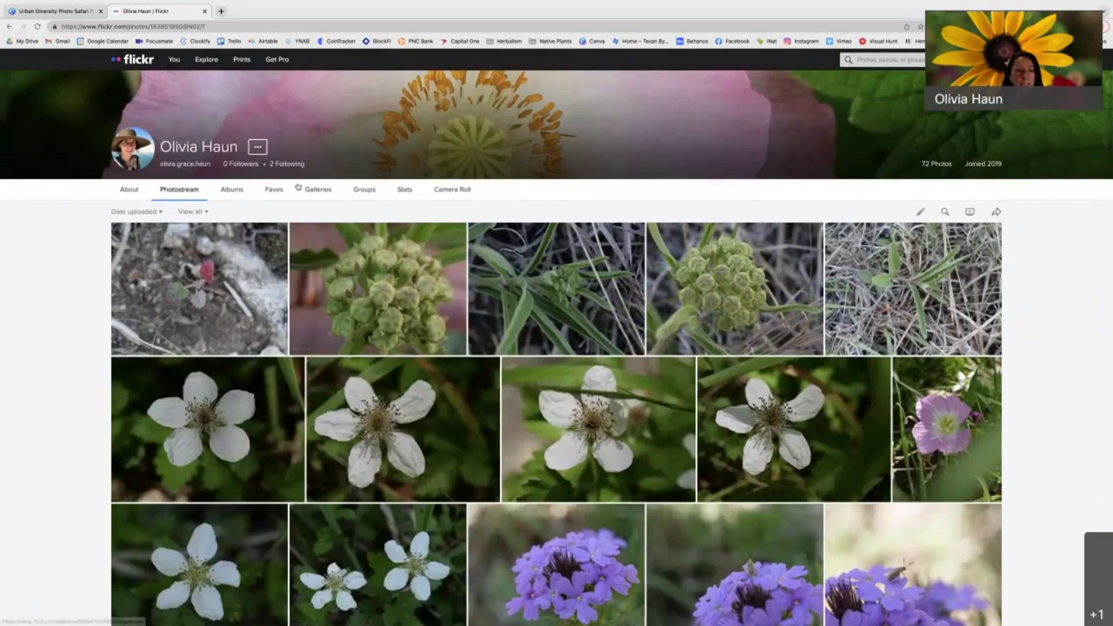
Step: Look through the photos in the Insects album and return to the albums list
left_click(231, 190)
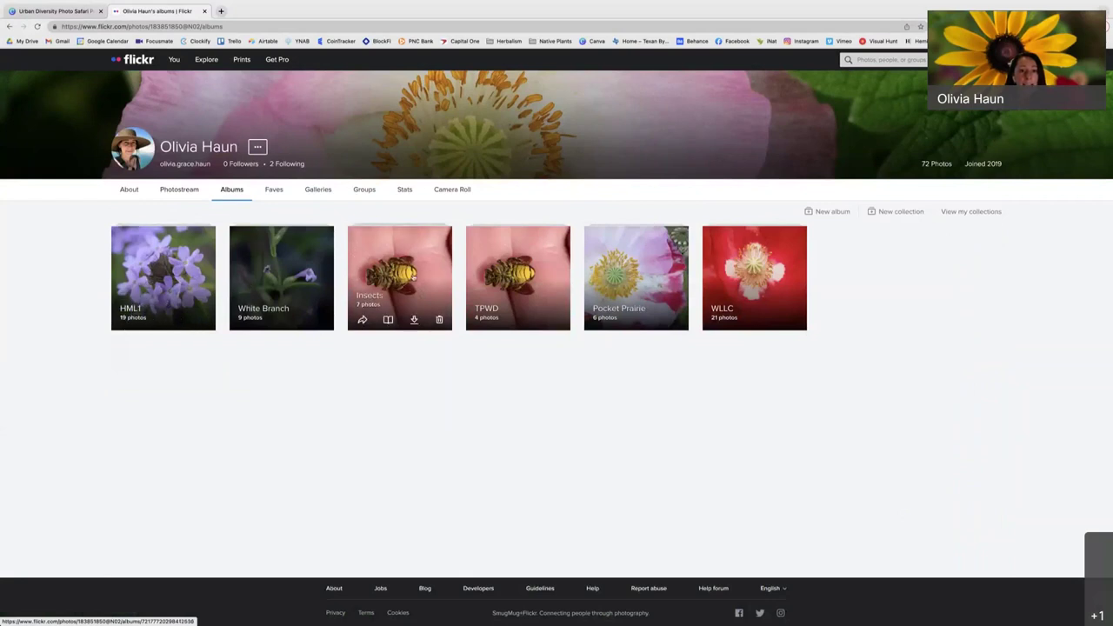
left_click(412, 275)
scroll(517, 424, "down", 5)
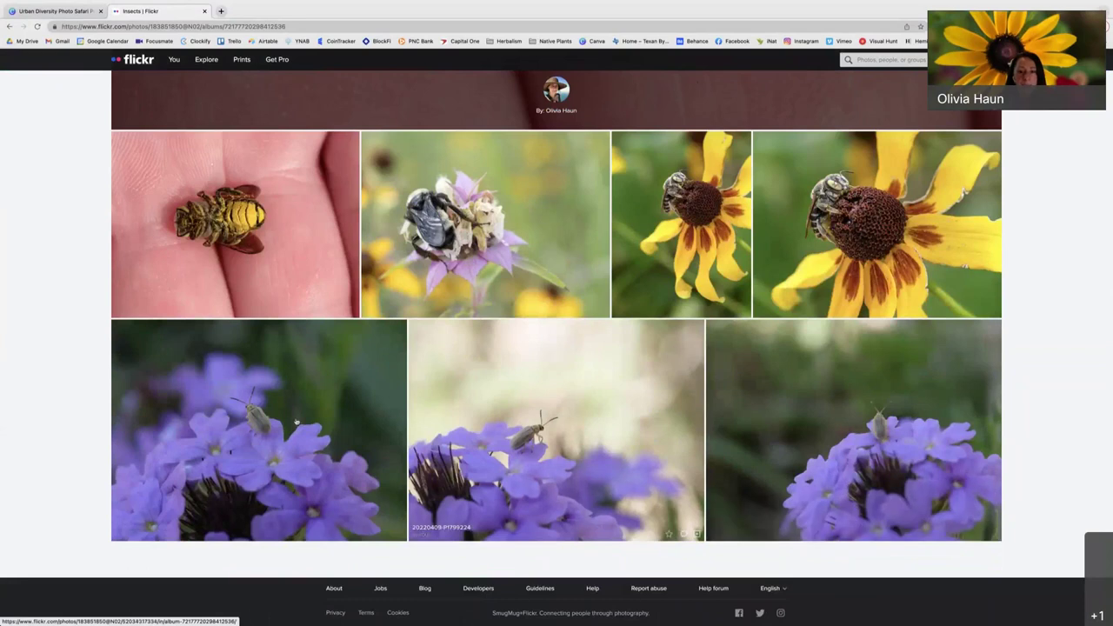
scroll(730, 431, "up", 2)
scroll(677, 423, "up", 4)
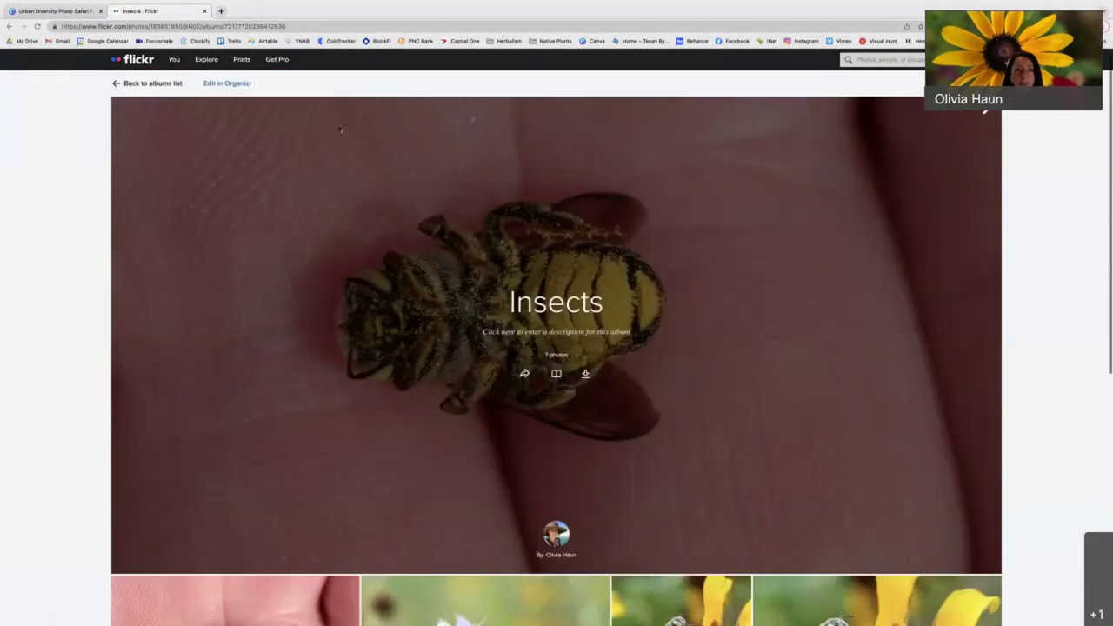
left_click(162, 85)
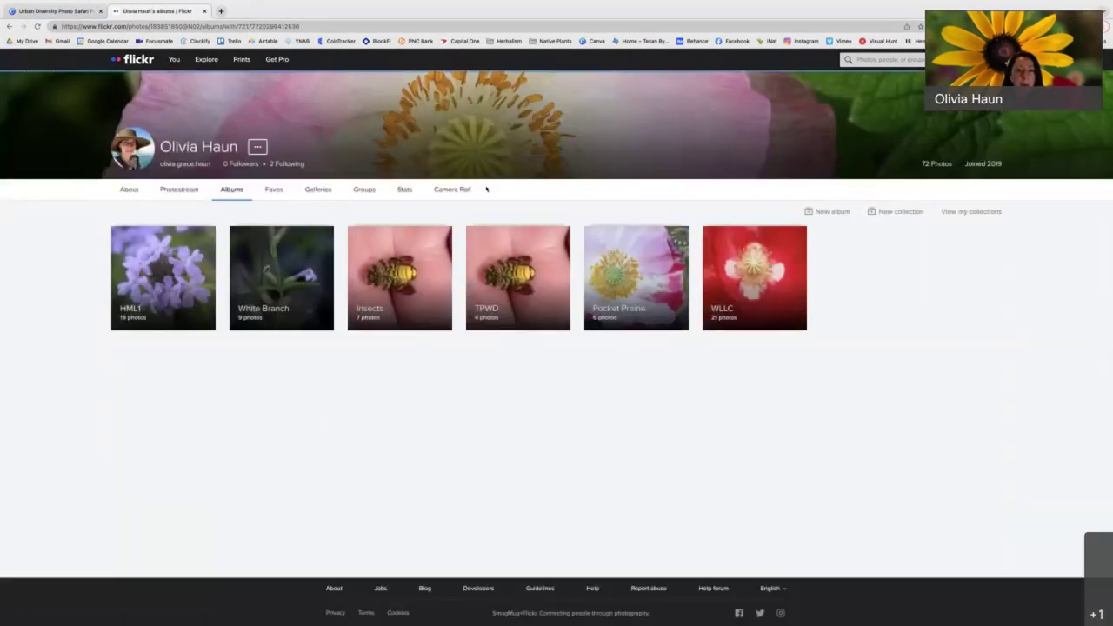
Step: Look through the Texas Master Naturalist Photo Safari group's full photo pool and return to the groups list
left_click(363, 189)
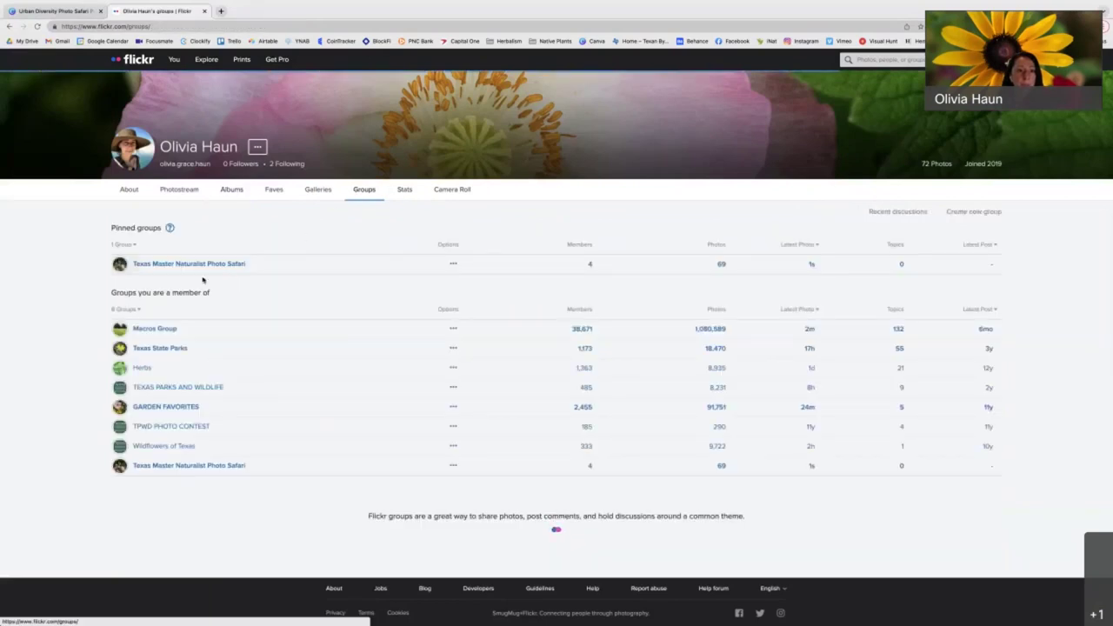
left_click(200, 265)
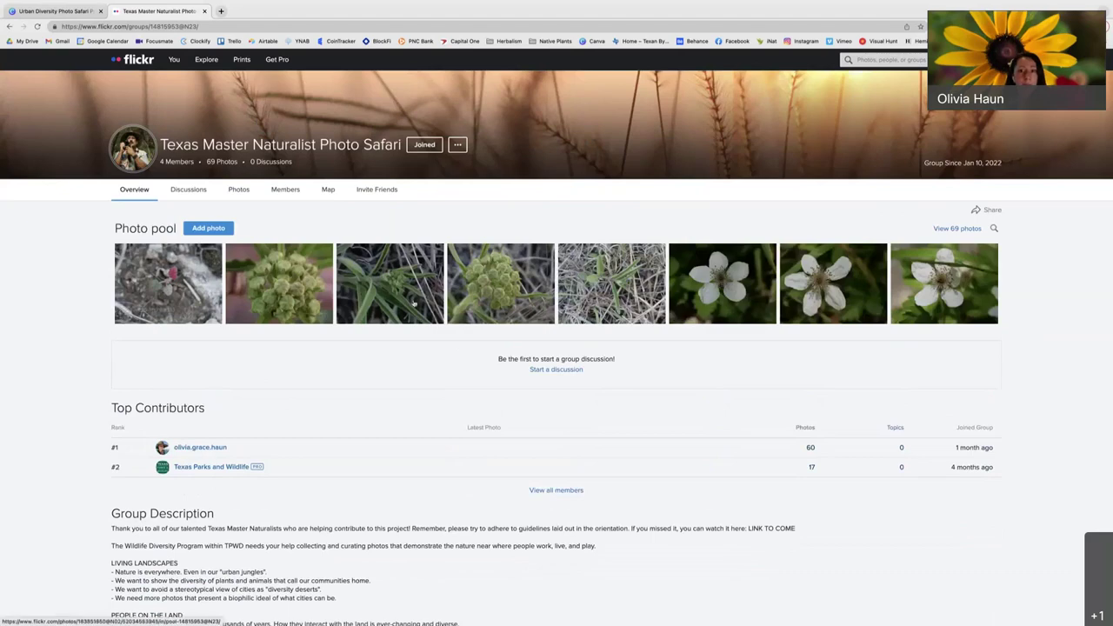
left_click(956, 229)
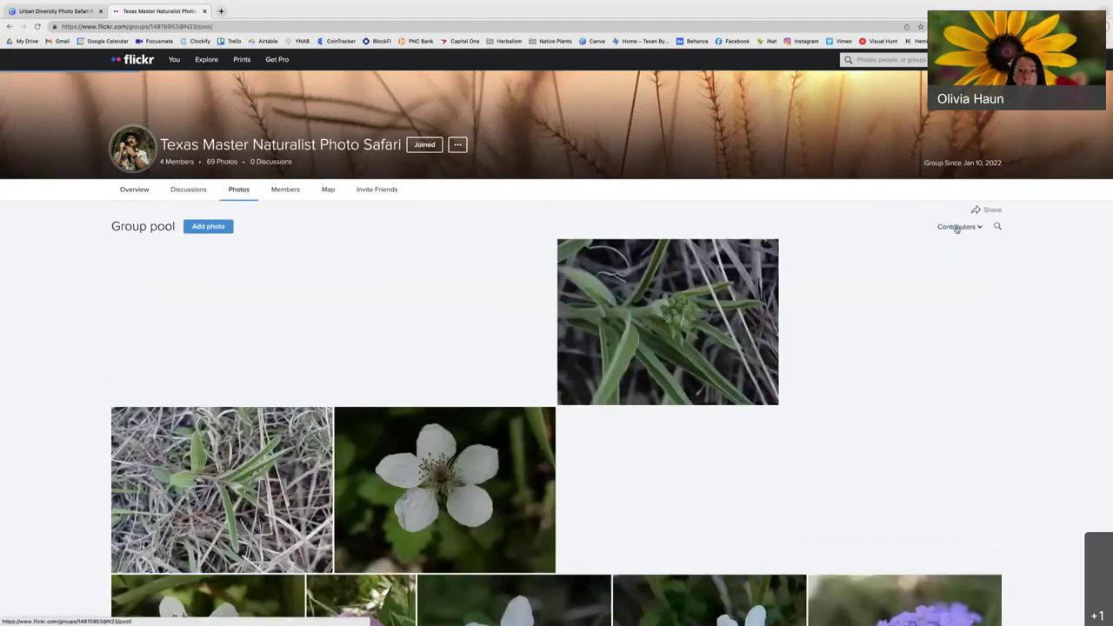
scroll(585, 423, "down", 2)
scroll(585, 423, "down", 4)
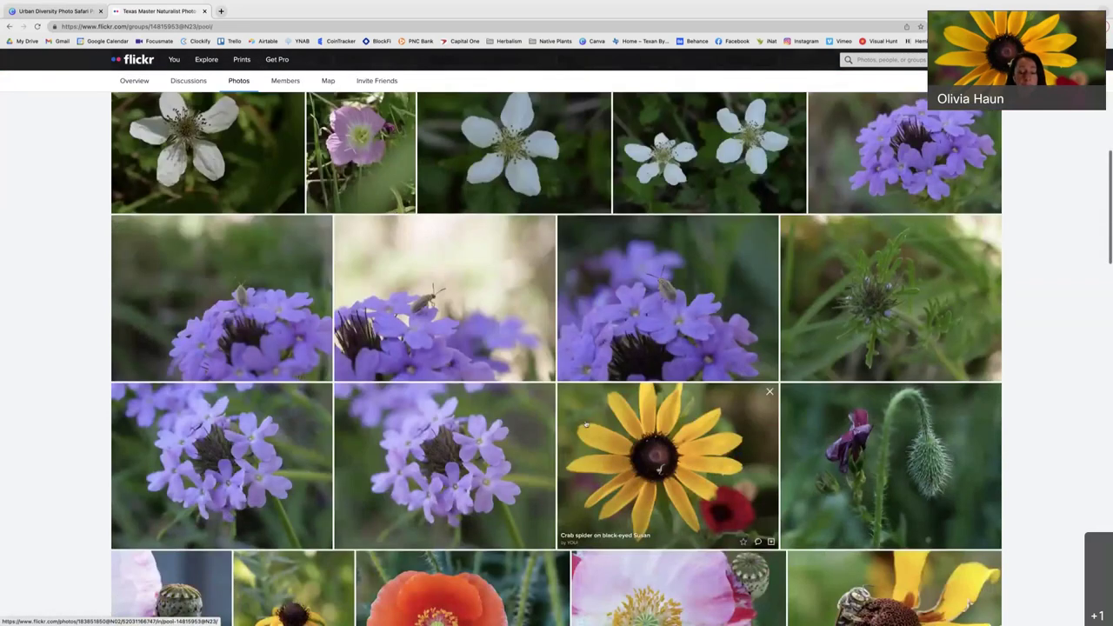
scroll(586, 424, "down", 3)
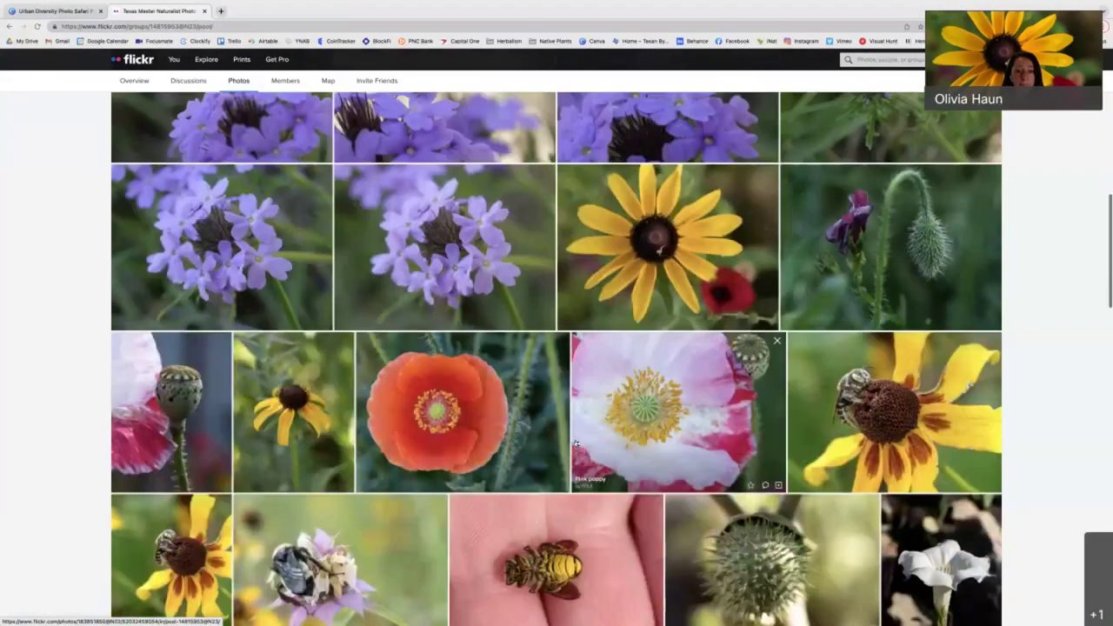
scroll(575, 443, "down", 5)
scroll(565, 440, "up", 12)
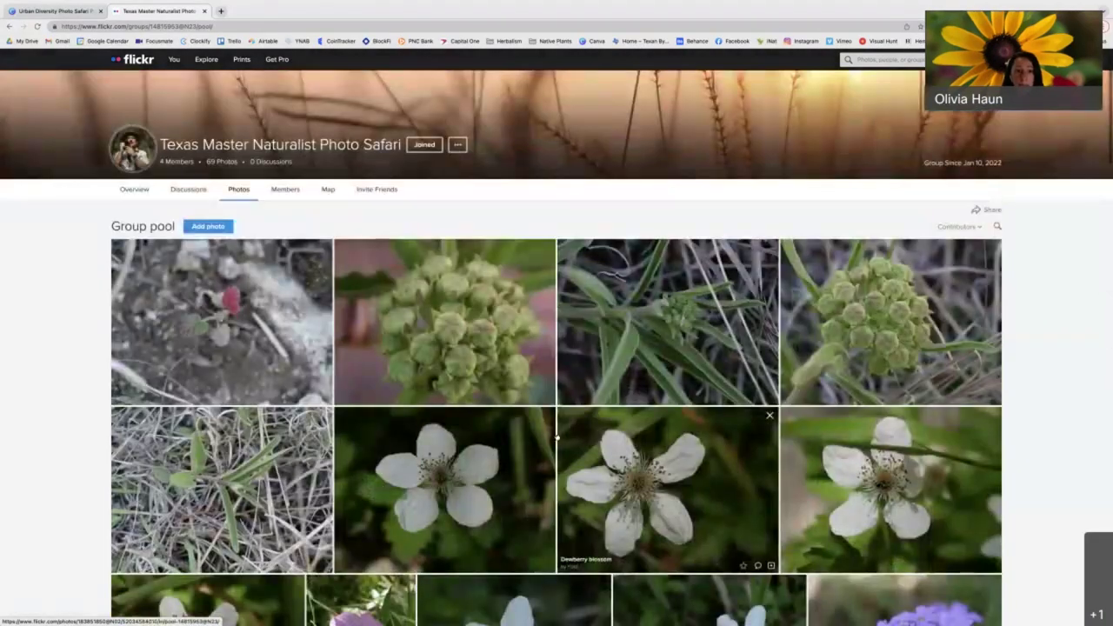
left_click(8, 27)
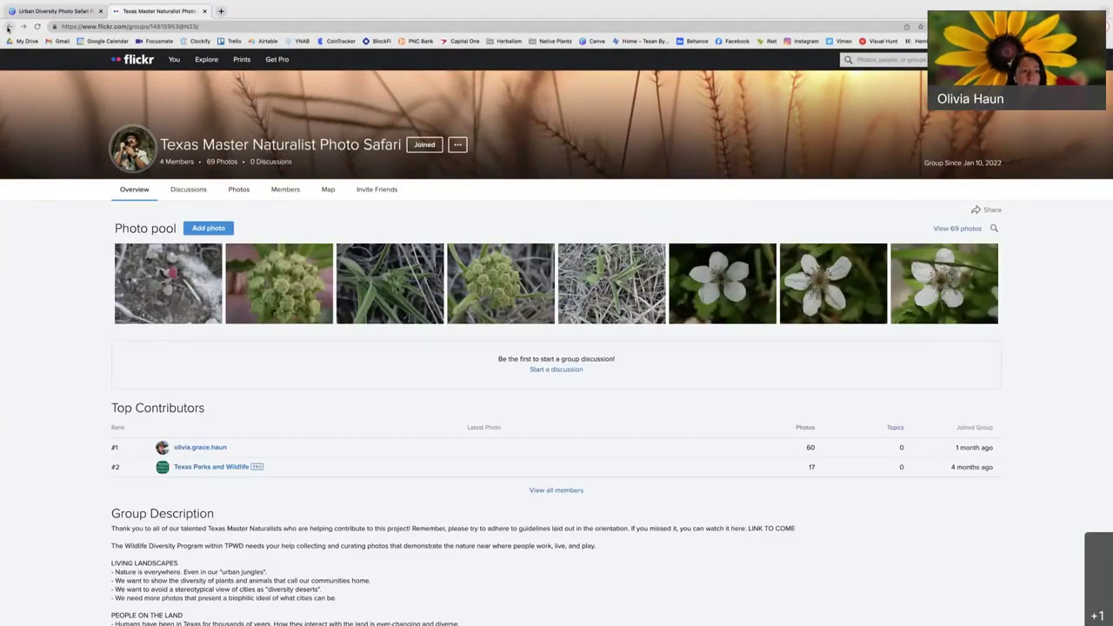
left_click(9, 28)
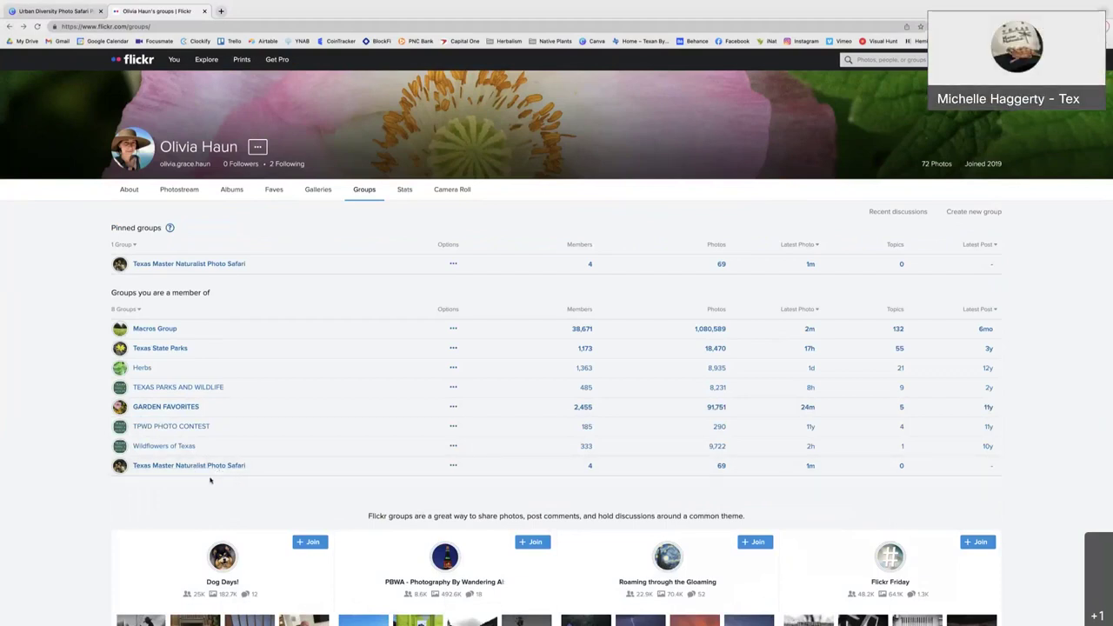
Step: Look over the whole photostream from the newest uploads to the oldest photos
left_click(167, 190)
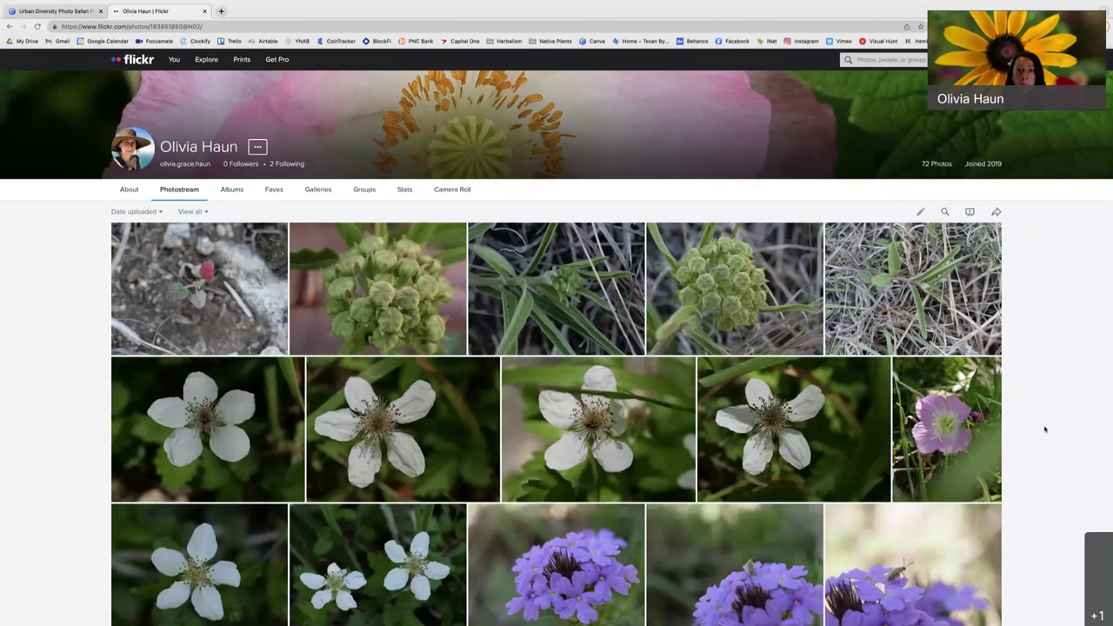
mouse_move(717, 378)
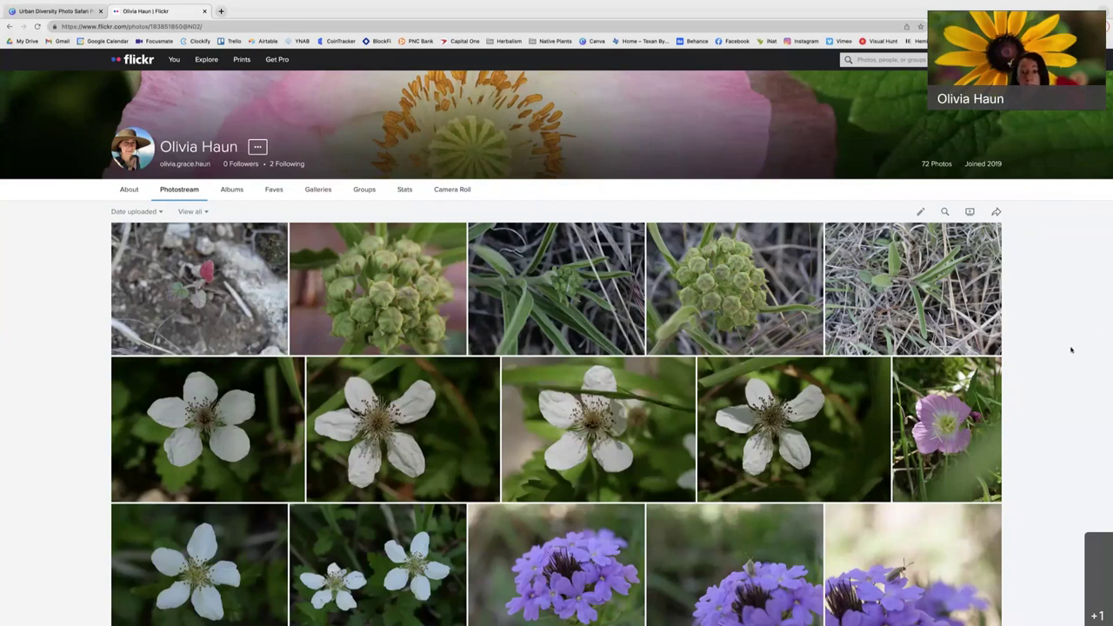
scroll(212, 476, "down", 5)
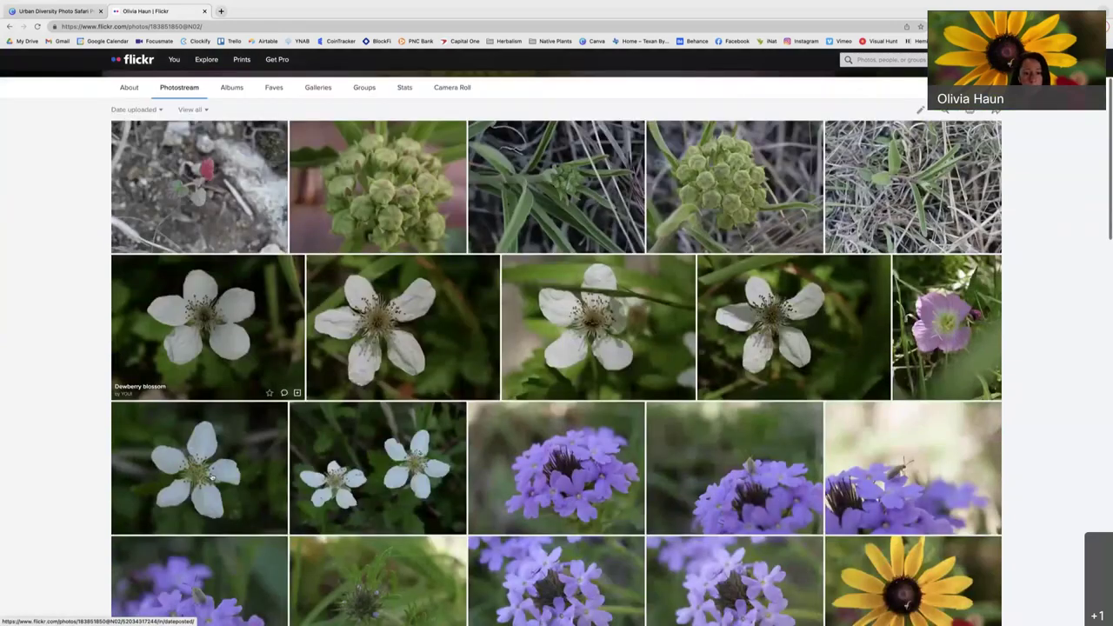
scroll(211, 476, "down", 10)
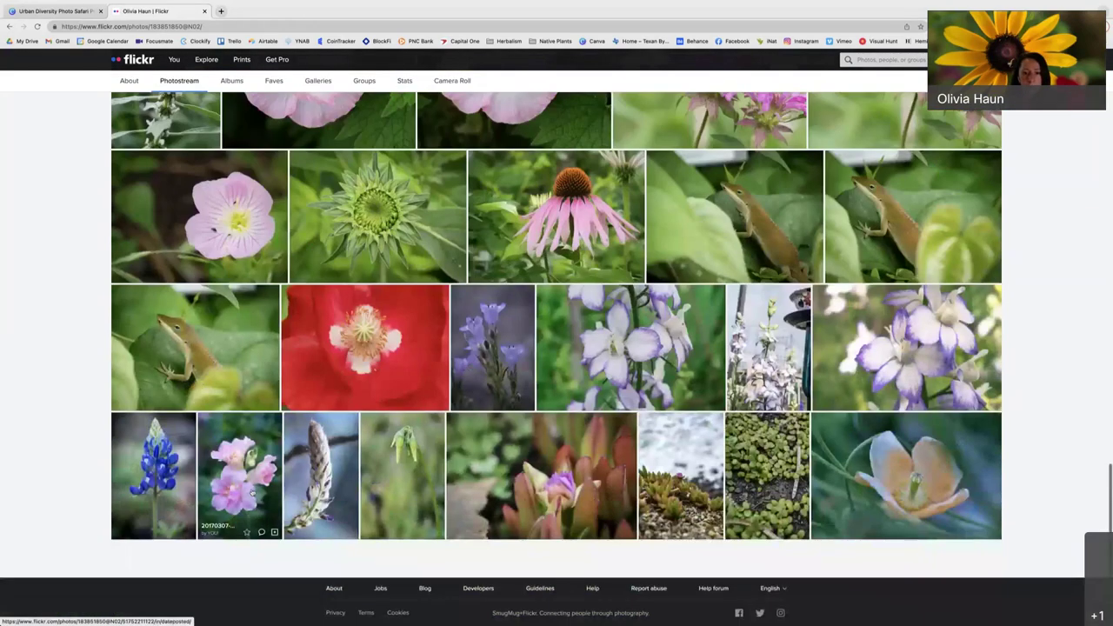
scroll(251, 492, "up", 15)
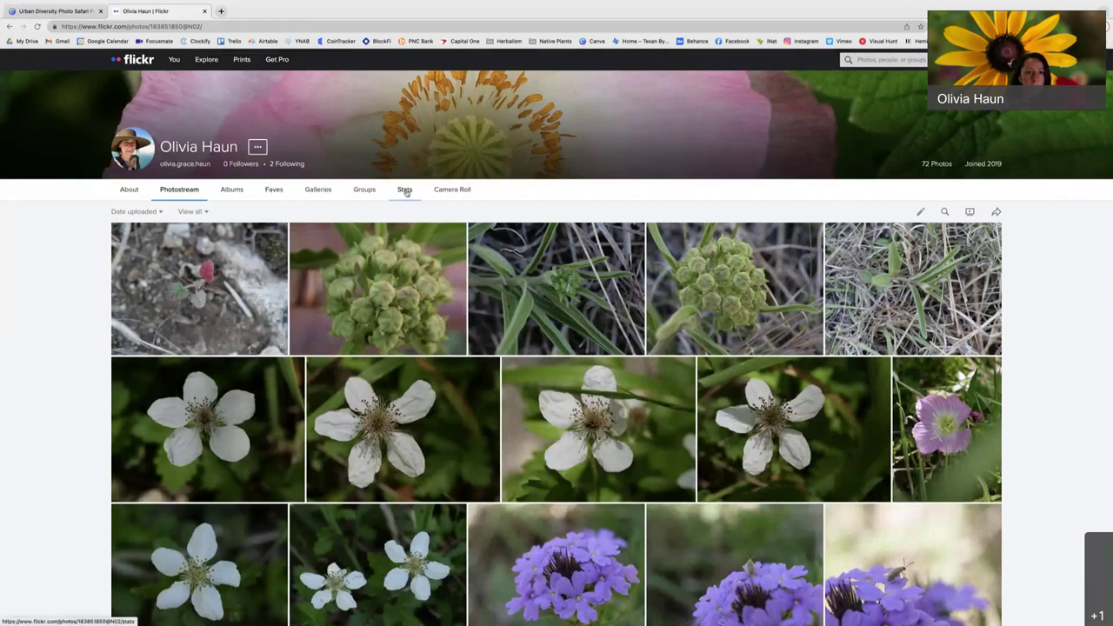
Step: View the seedling photo 20220409-P1799313, return to the photostream and look over the recent uploads again
left_click(219, 279)
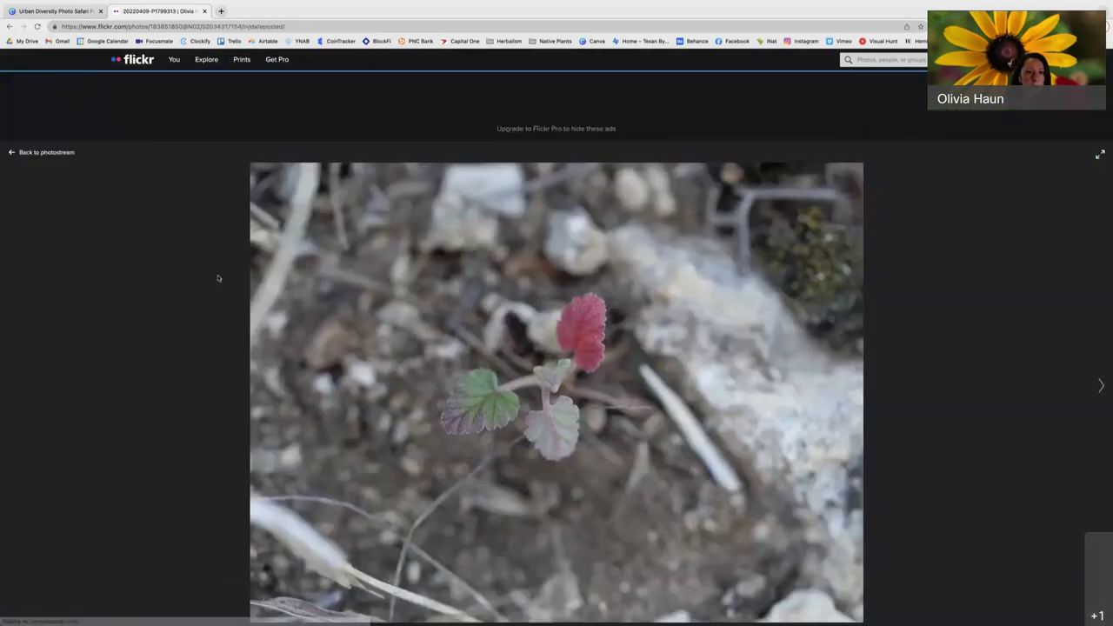
scroll(495, 423, "down", 1)
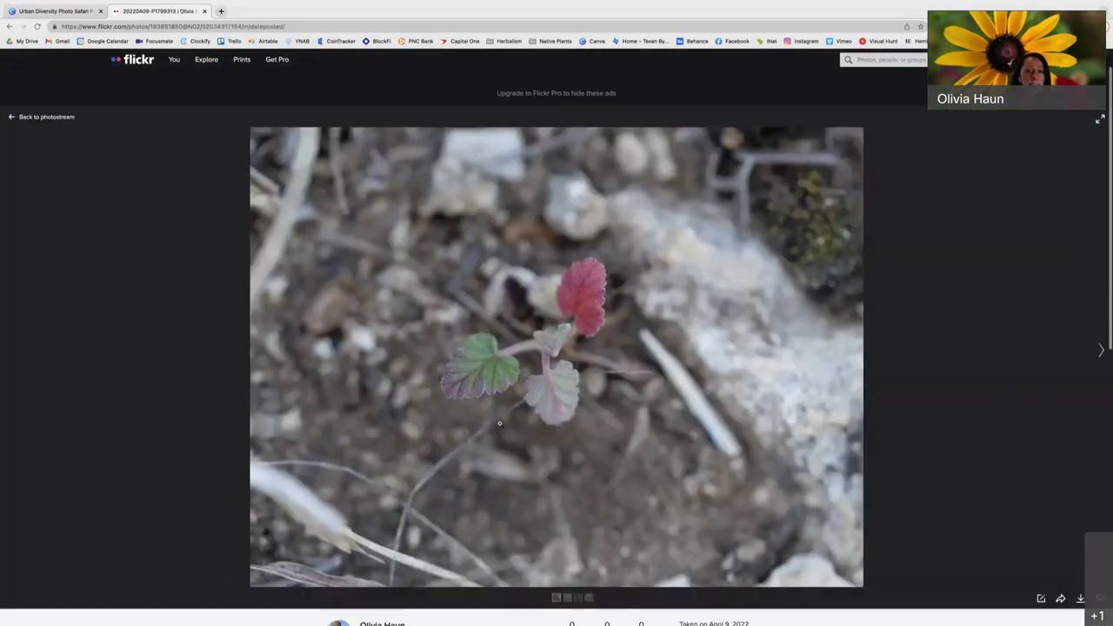
left_click(48, 96)
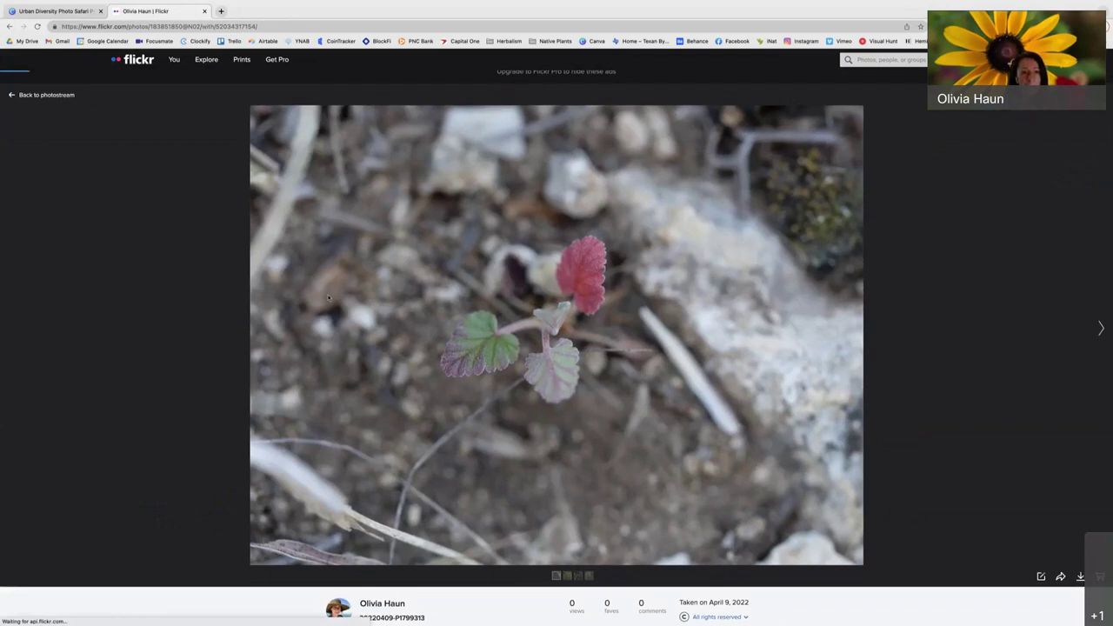
scroll(459, 436, "down", 5)
scroll(459, 435, "up", 5)
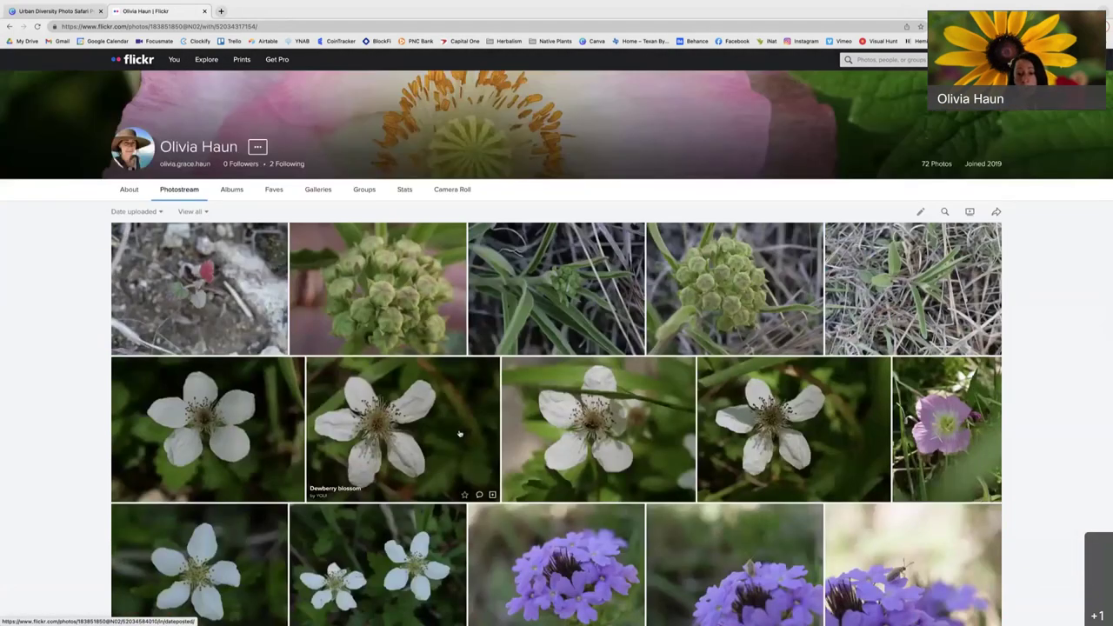
scroll(394, 465, "down", 3)
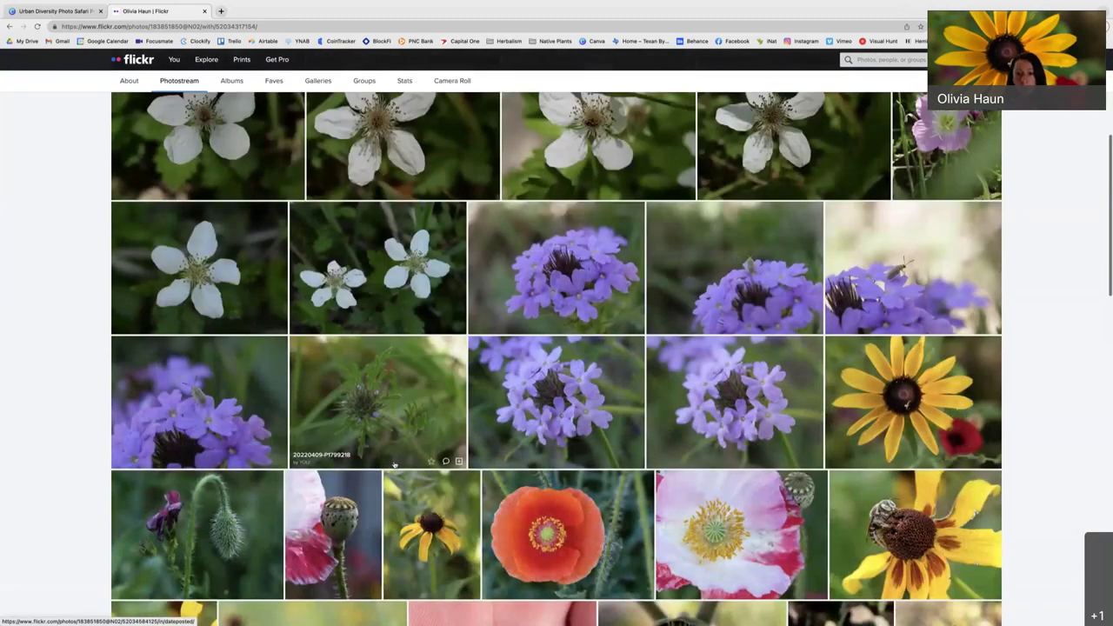
scroll(394, 465, "up", 3)
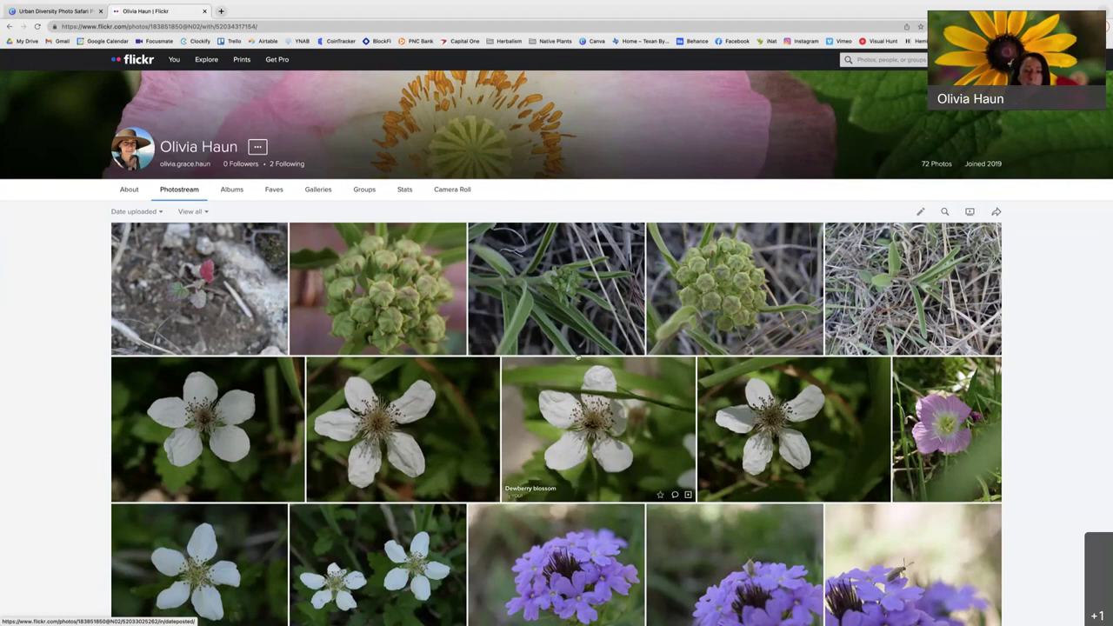
Step: Open the Antelope Horn Milkweed Buds photo from the photostream and review its description, group, album and tags
left_click(722, 300)
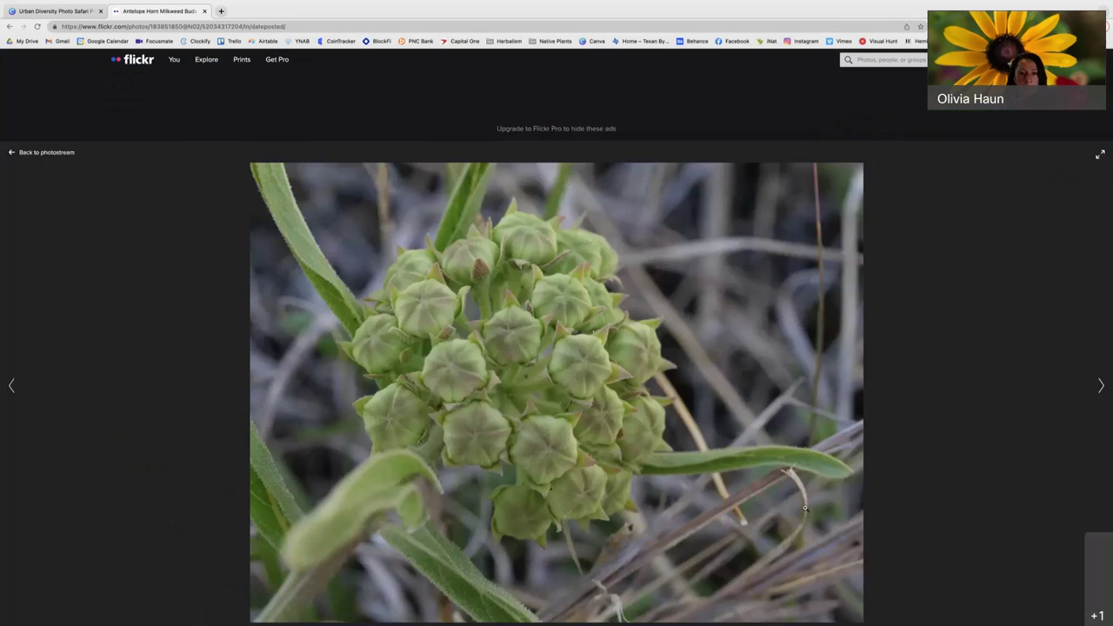
scroll(804, 508, "down", 2)
scroll(805, 510, "down", 1)
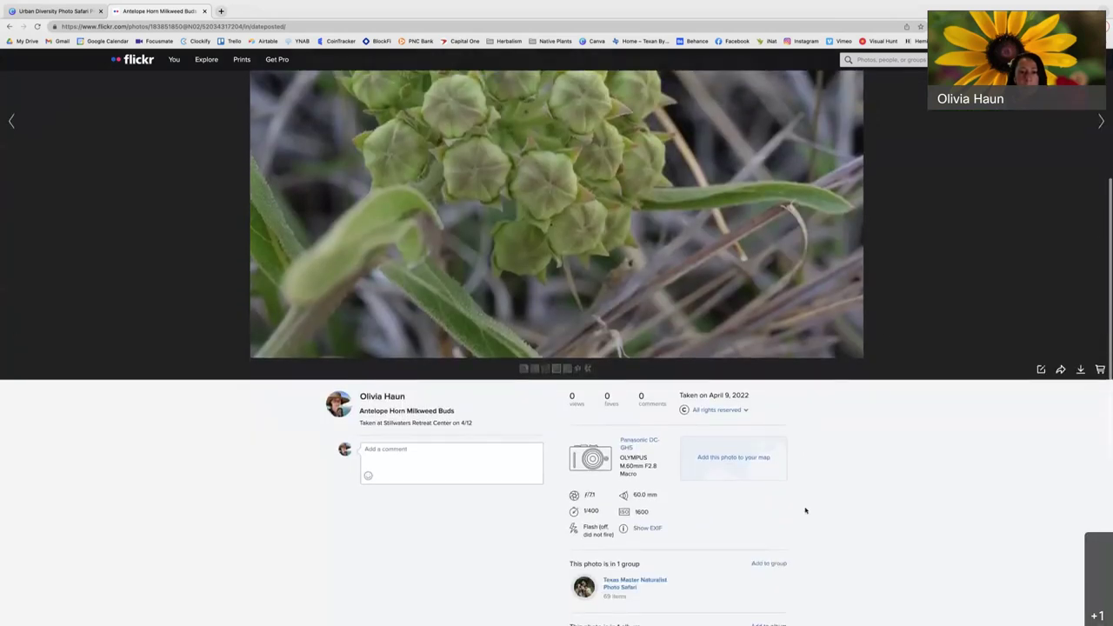
scroll(805, 510, "up", 5)
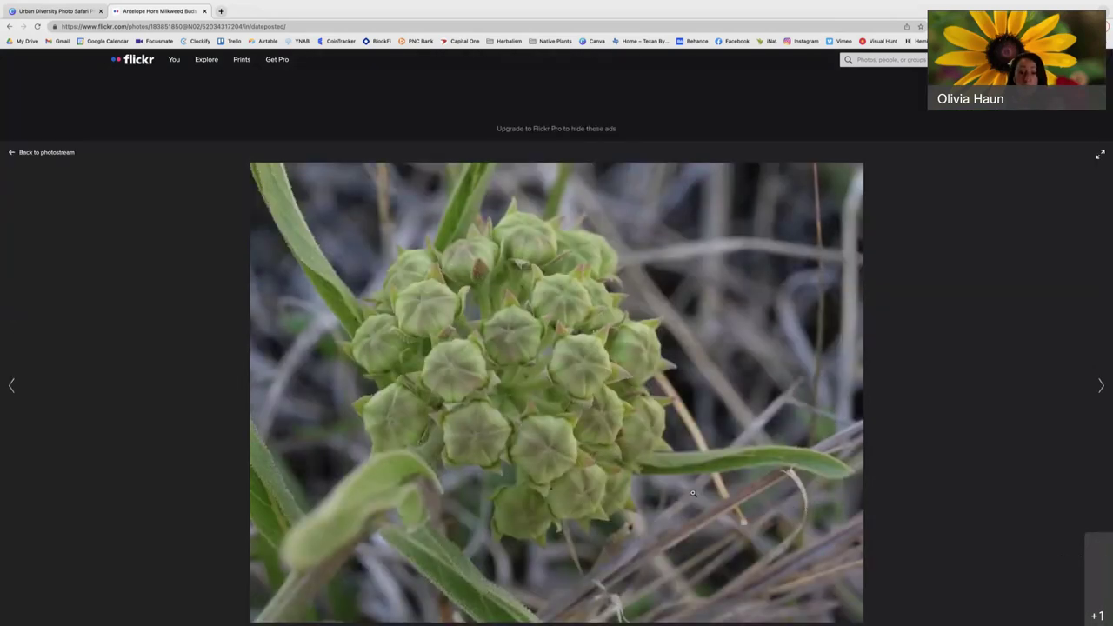
scroll(696, 493, "down", 5)
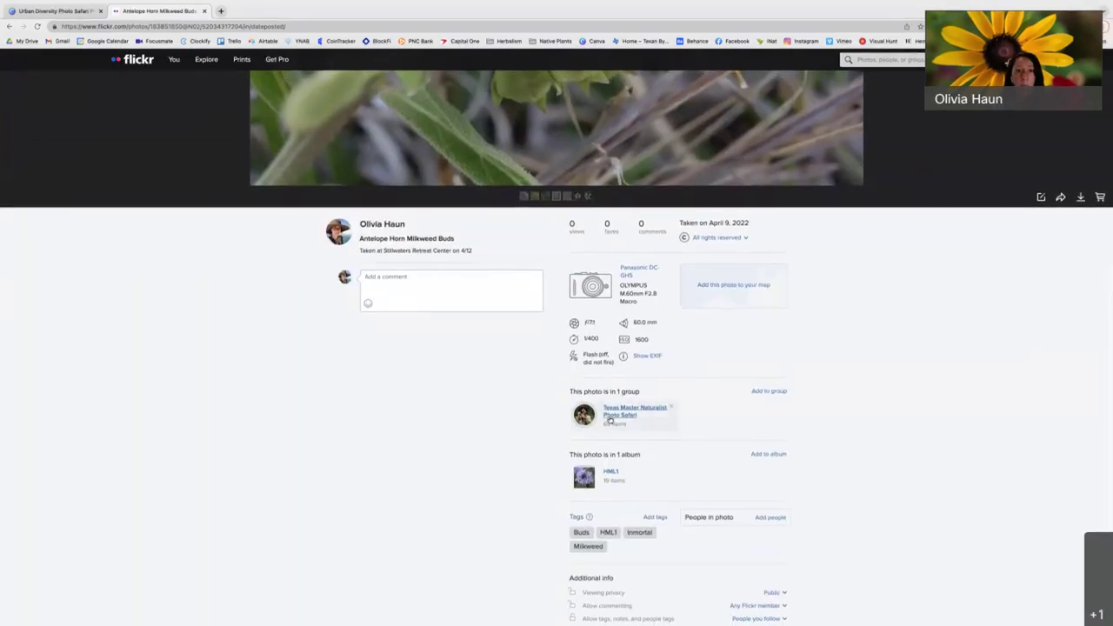
scroll(693, 493, "down", 1)
scroll(592, 426, "up", 1)
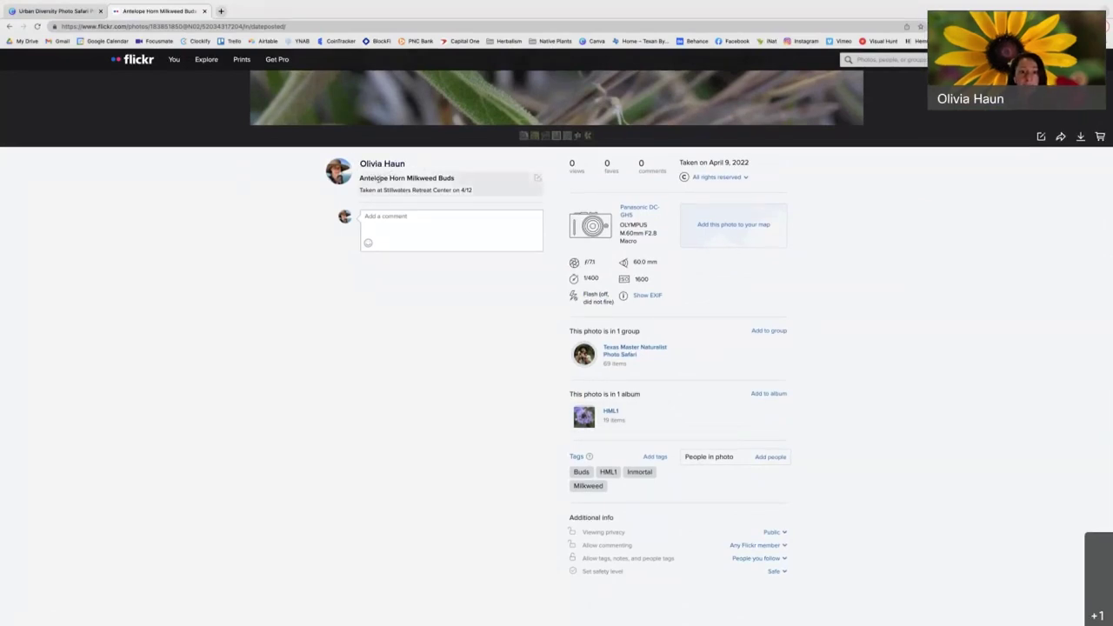
Step: Open the milkweed photo's title and description for editing, then leave them without making changes
left_click(382, 179)
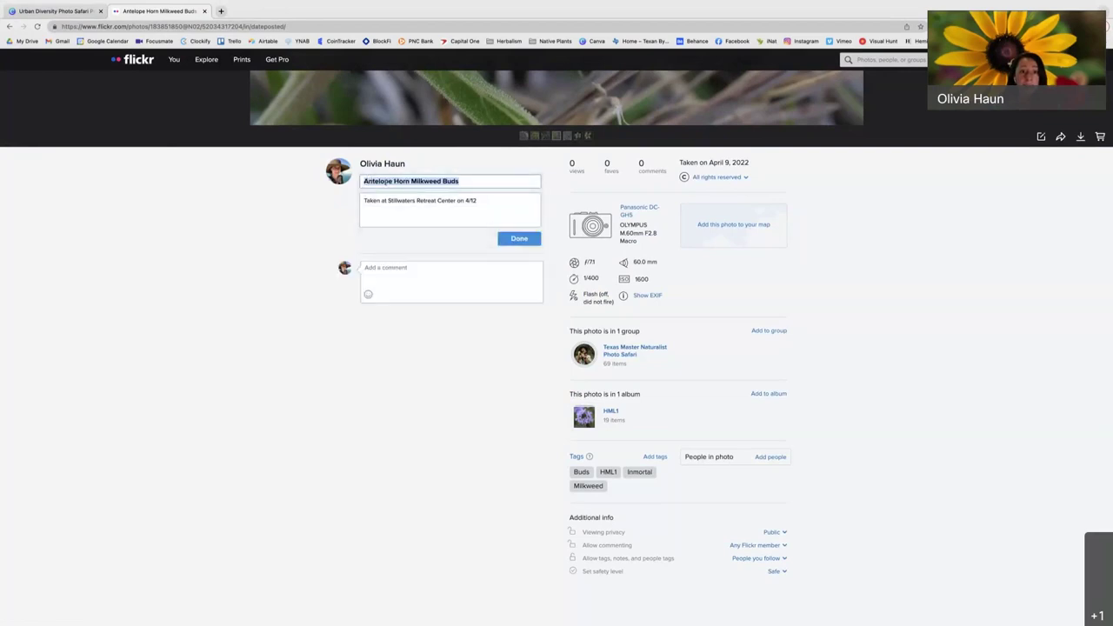
left_click(389, 201)
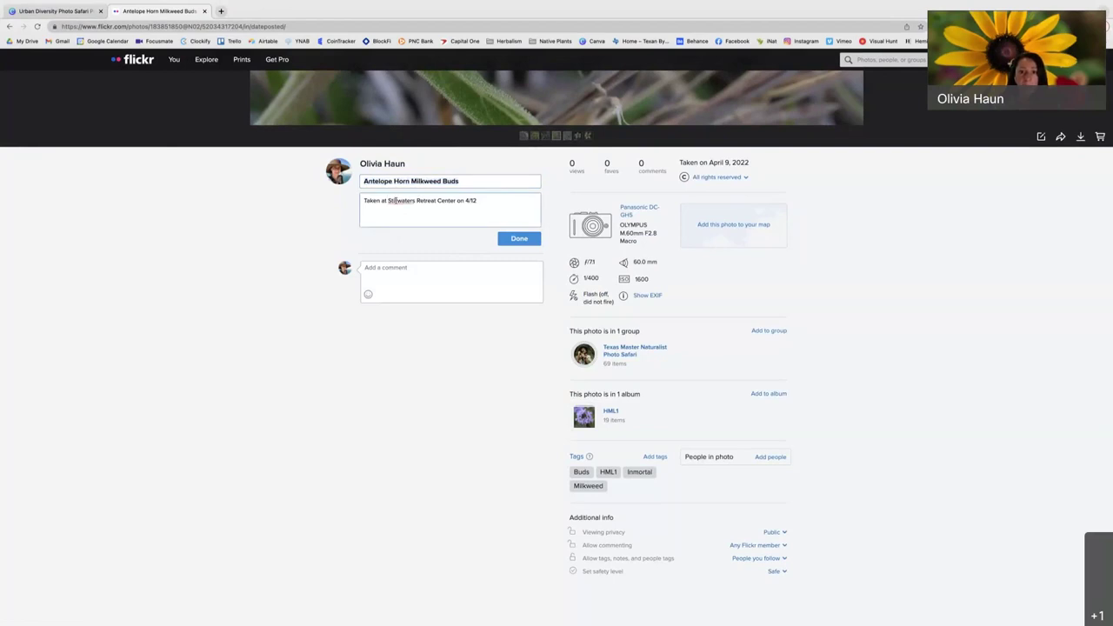
left_click(593, 187)
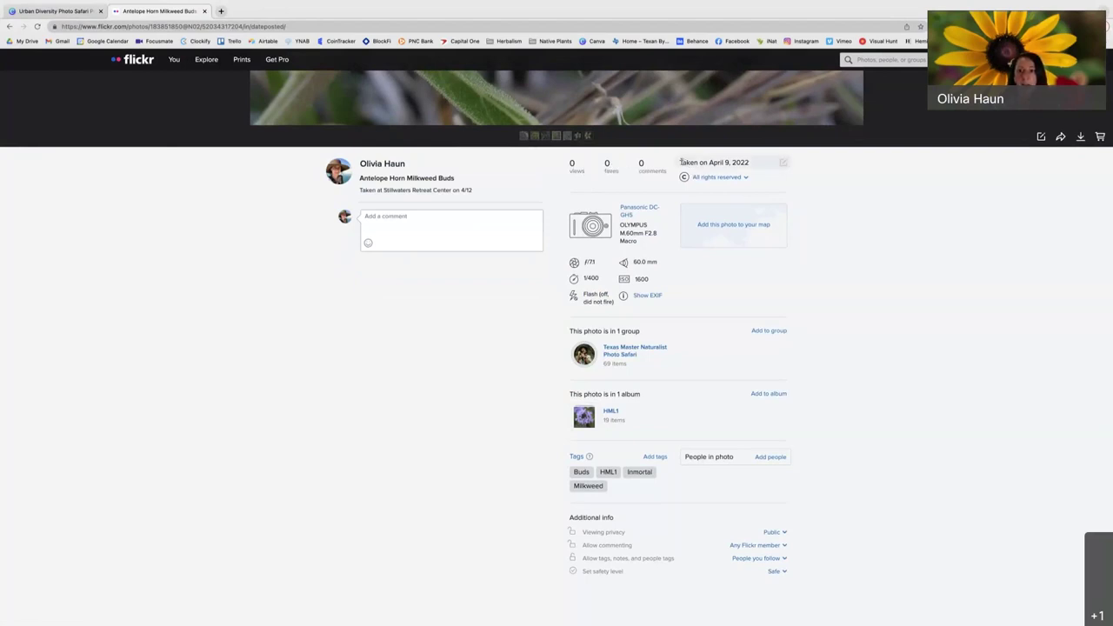
Step: Review the license options available for the milkweed photo without choosing a different one
left_click(733, 177)
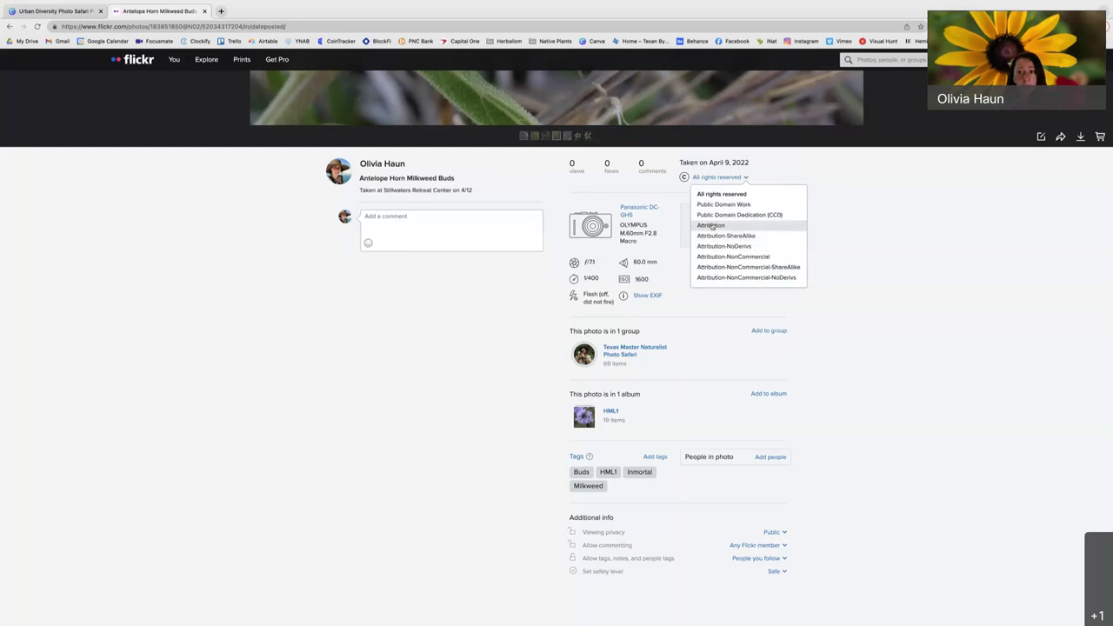
left_click(843, 193)
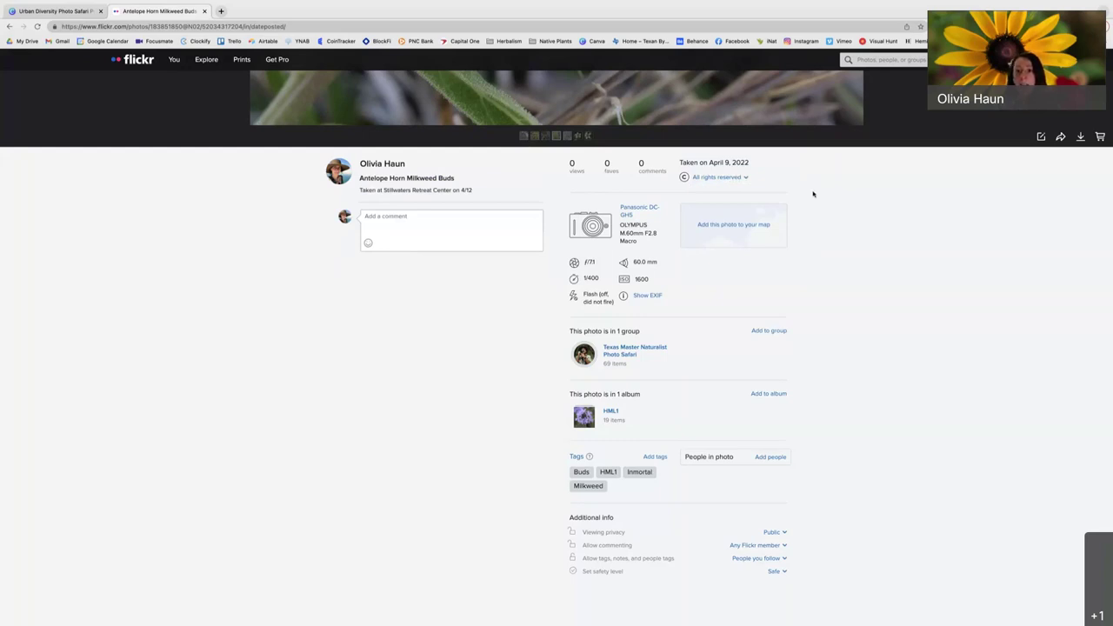
left_click(727, 179)
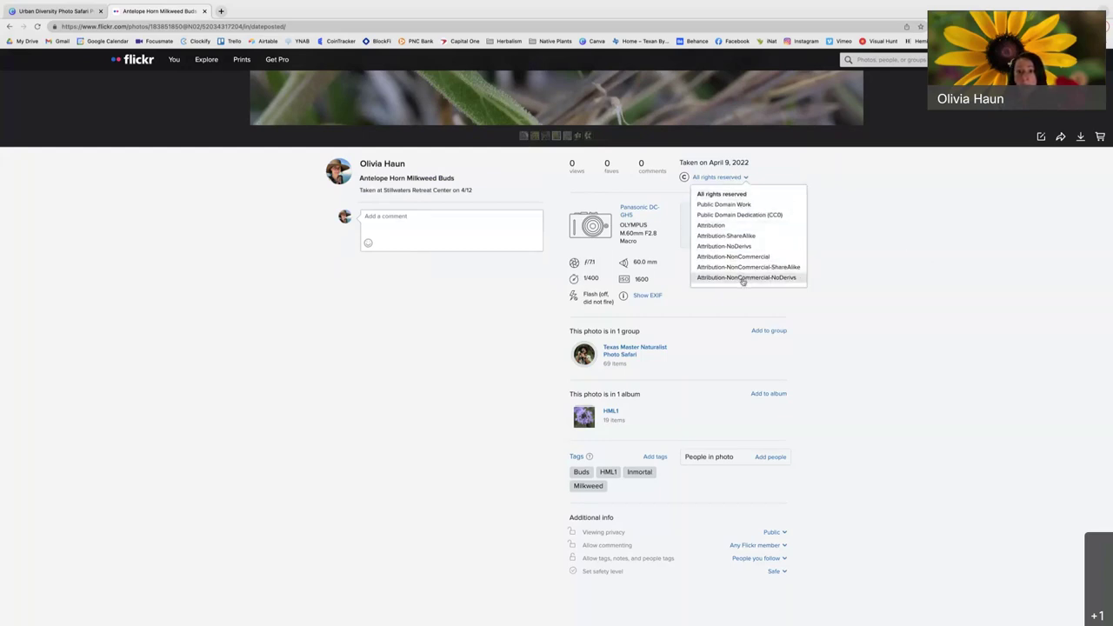
left_click(961, 235)
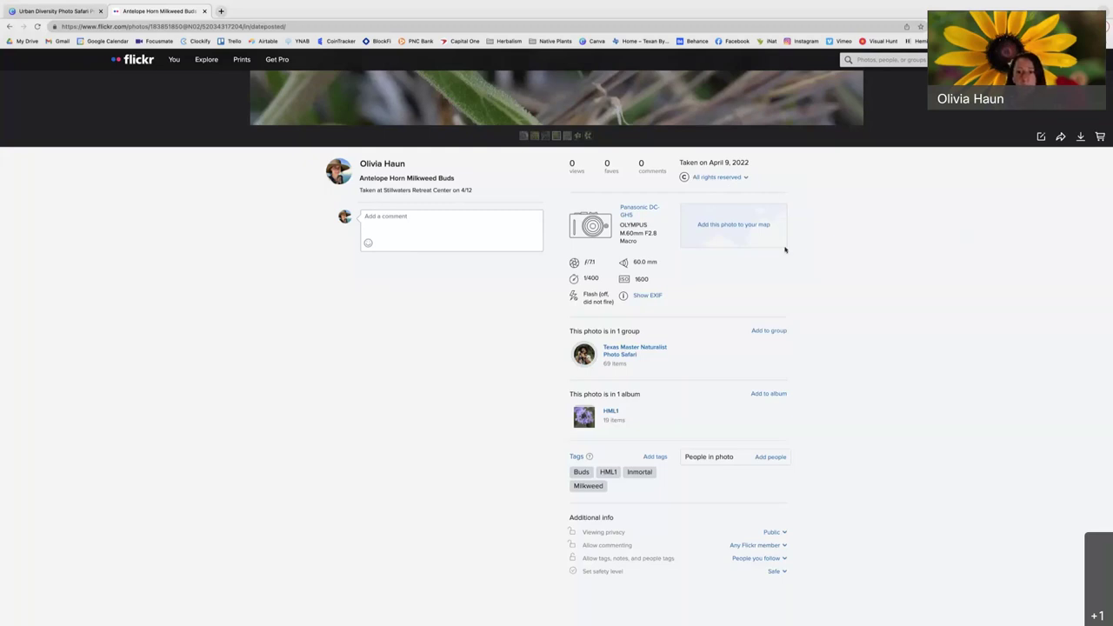
Step: Examine the milkweed photo's camera, lens and exposure information
left_click_drag(555, 195, 657, 283)
left_click(656, 293)
left_click_drag(568, 195, 616, 209)
left_click(648, 244)
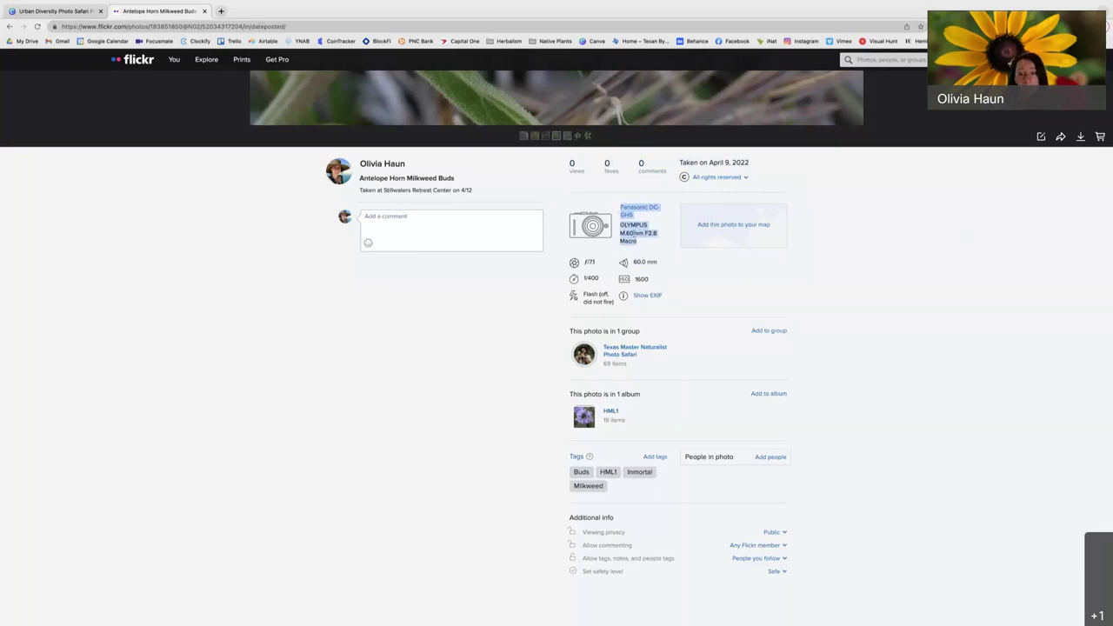
left_click(636, 233)
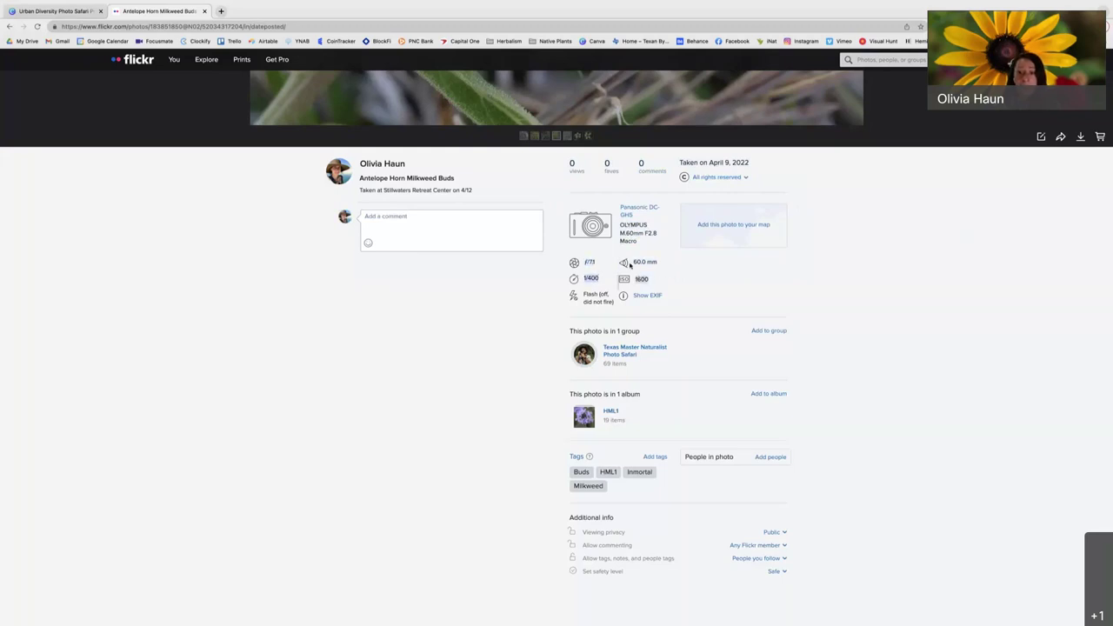
left_click_drag(634, 261, 660, 267)
left_click(599, 295)
left_click_drag(606, 277, 648, 300)
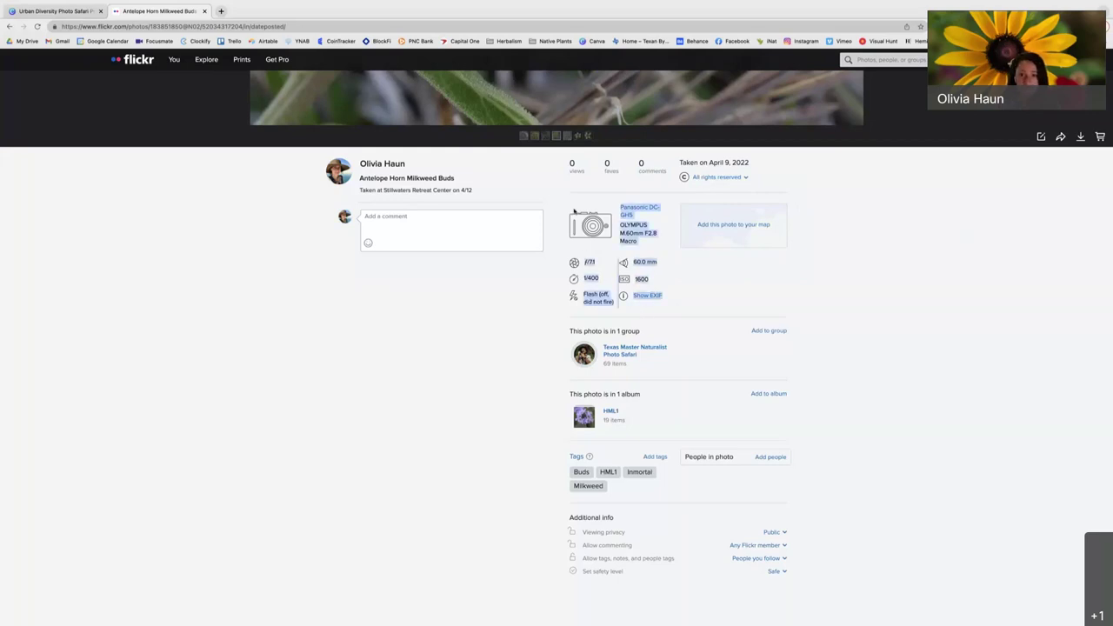
left_click(673, 311)
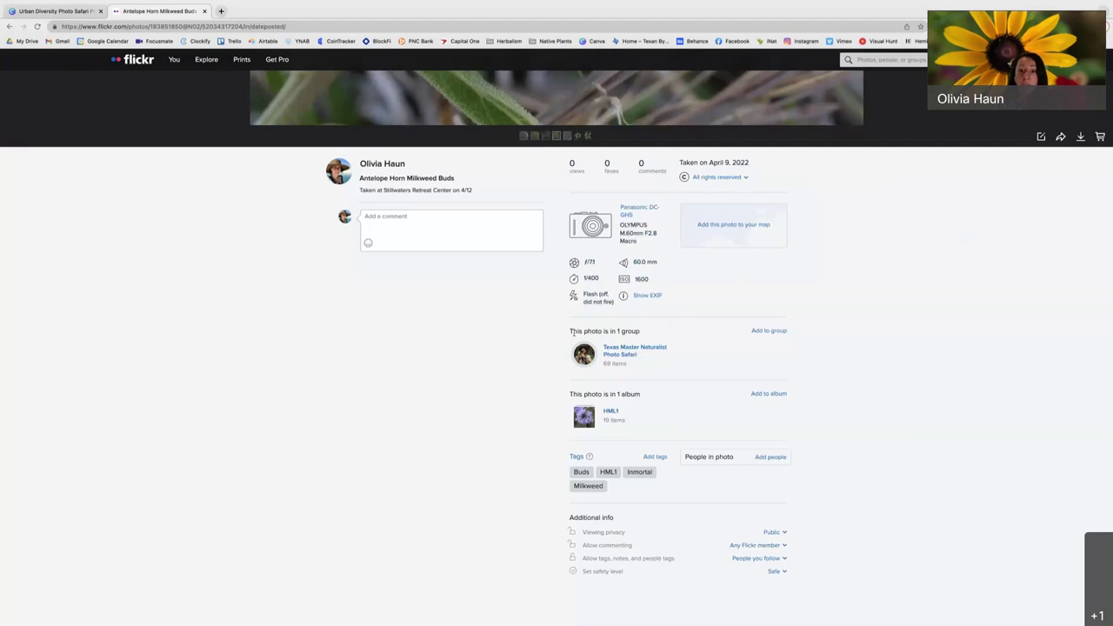
Step: Review the milkweed photo's group membership and its privacy, commenting, tagging and safety settings
left_click_drag(571, 330, 692, 365)
left_click(692, 365)
left_click_drag(561, 516, 799, 589)
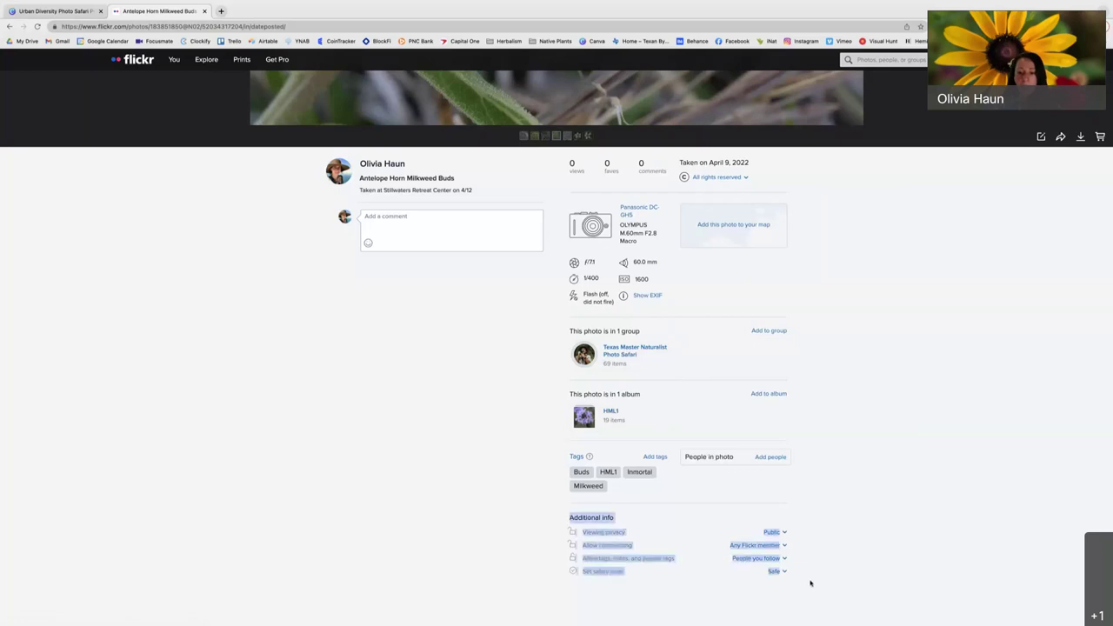
left_click(802, 579)
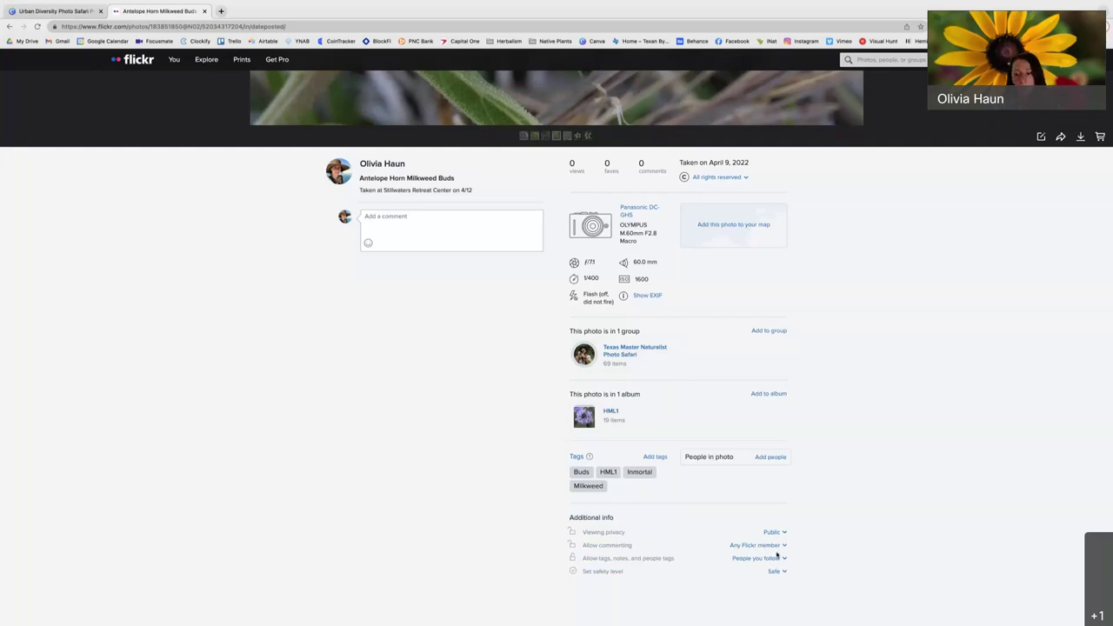
Step: Start adding the milkweed photo to the map and dismiss the placement instructions
scroll(748, 459, "up", 3)
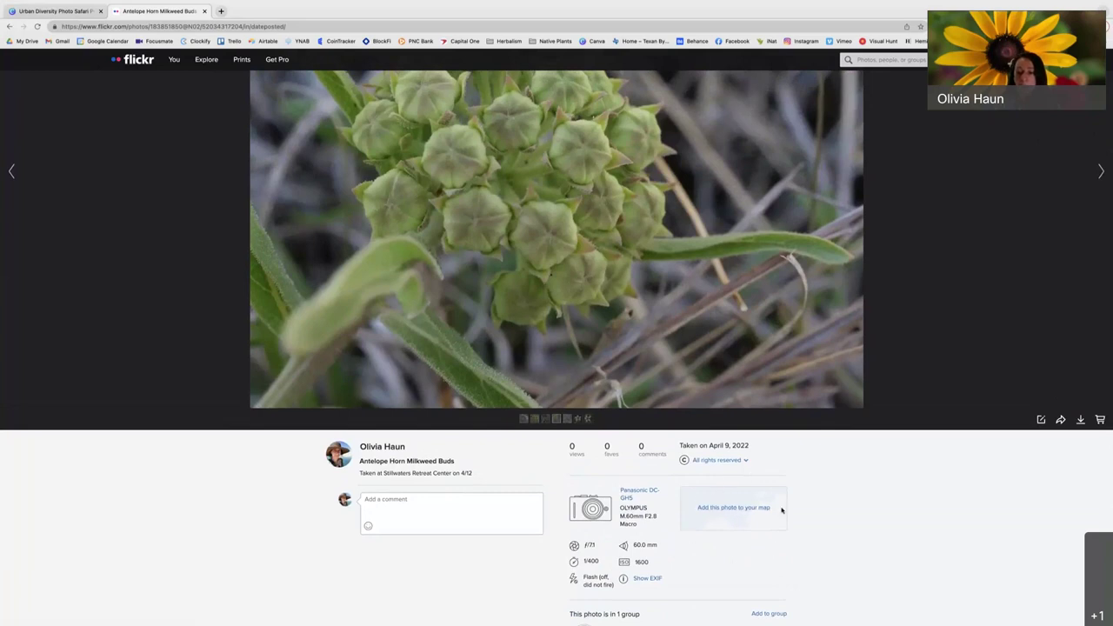
scroll(770, 535, "down", 1)
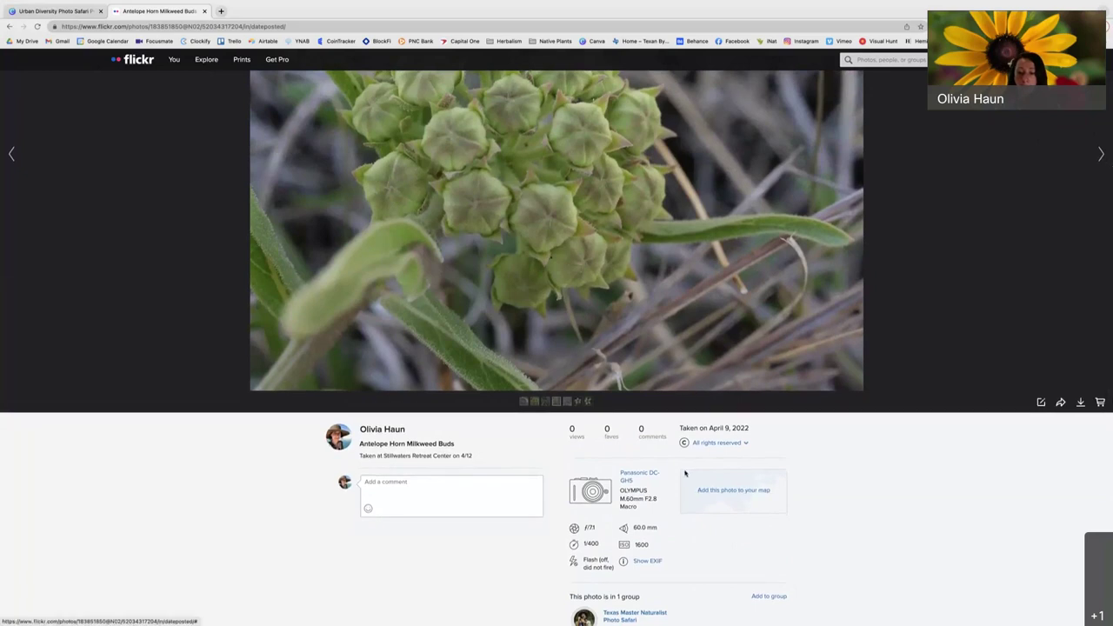
left_click(749, 492)
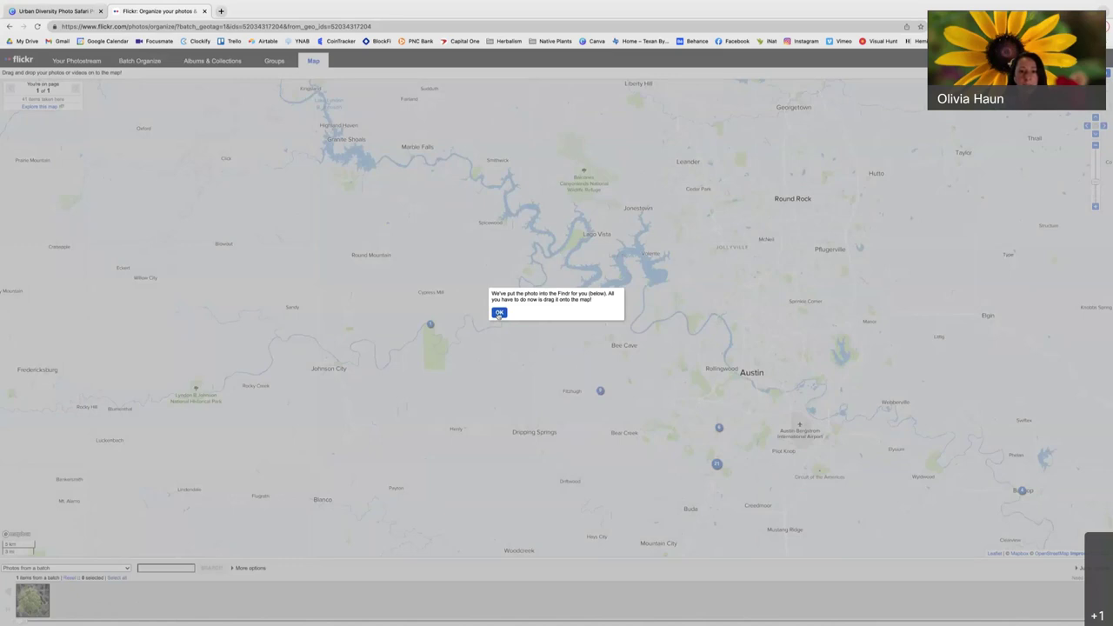
left_click(499, 313)
Step: Switch the photo strip below the map from the batch to All your content
left_click(51, 569)
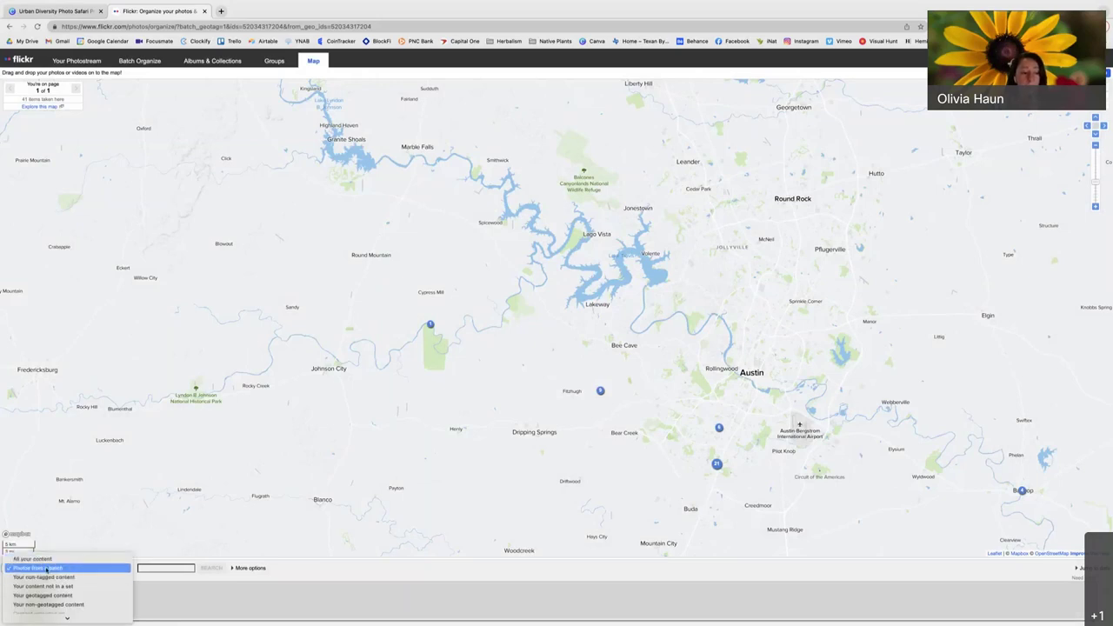
left_click(144, 592)
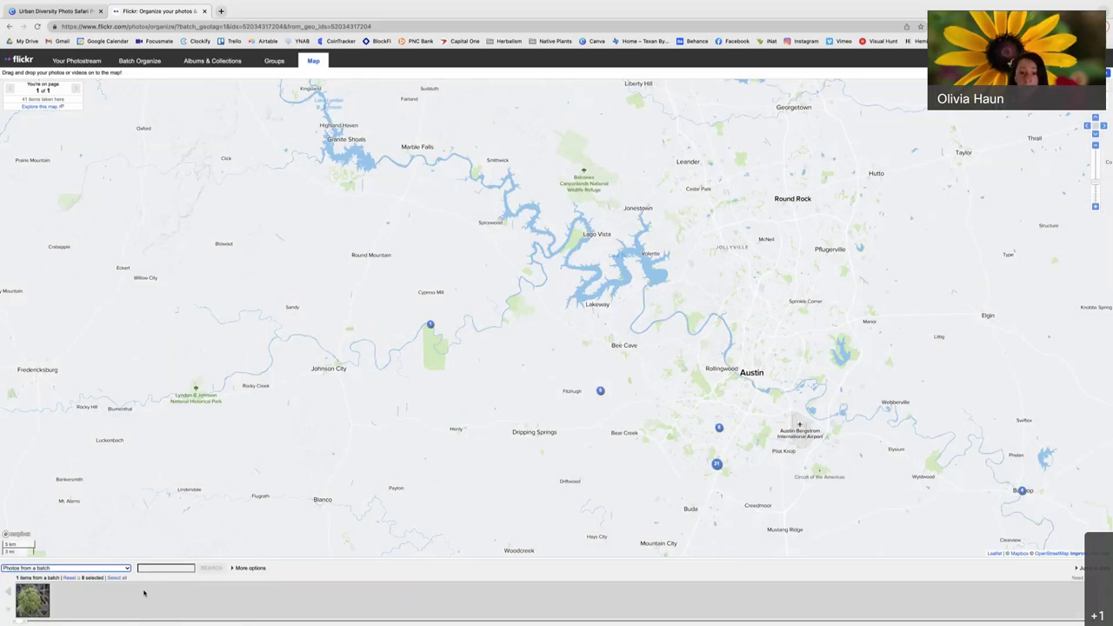
left_click(39, 568)
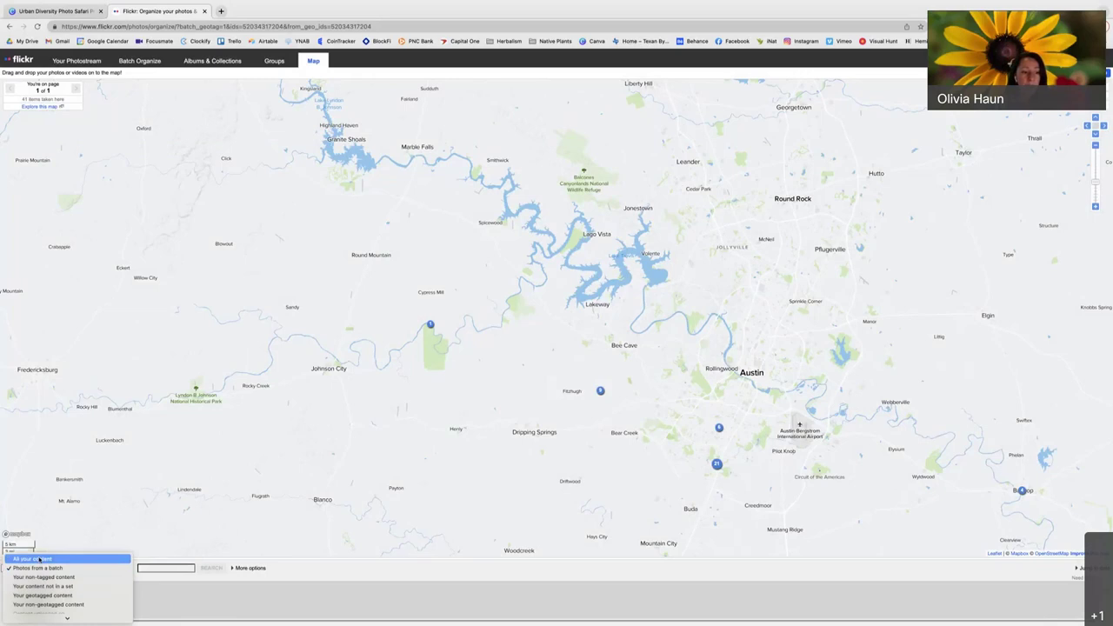
left_click(39, 559)
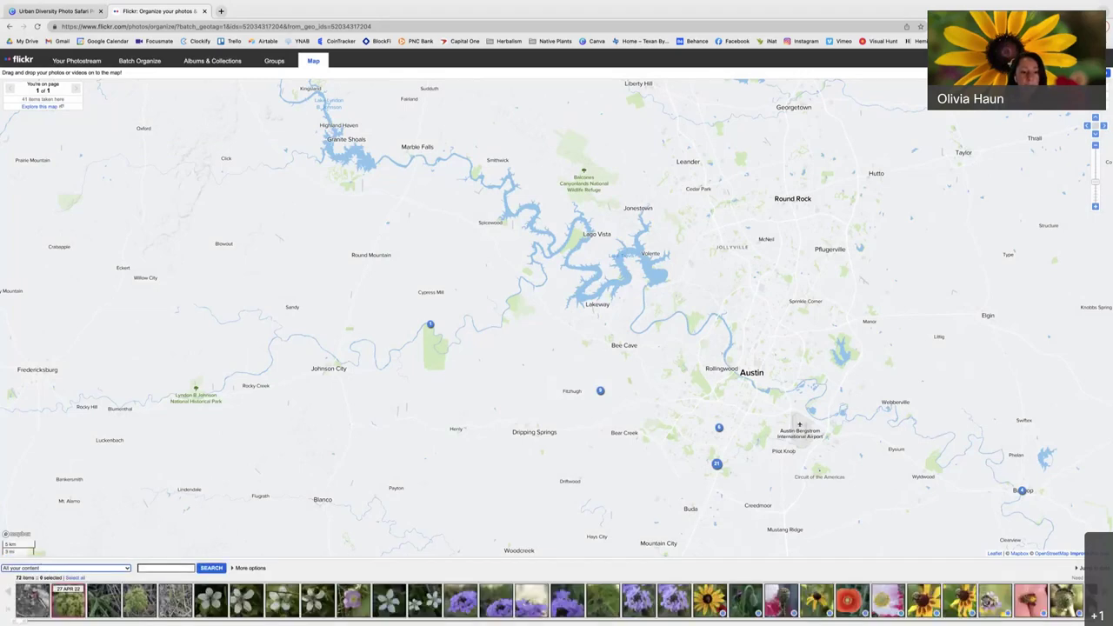
Step: Open the details of the geotagged Bumblebee on beebalm photo and close them without making changes
left_click(148, 600)
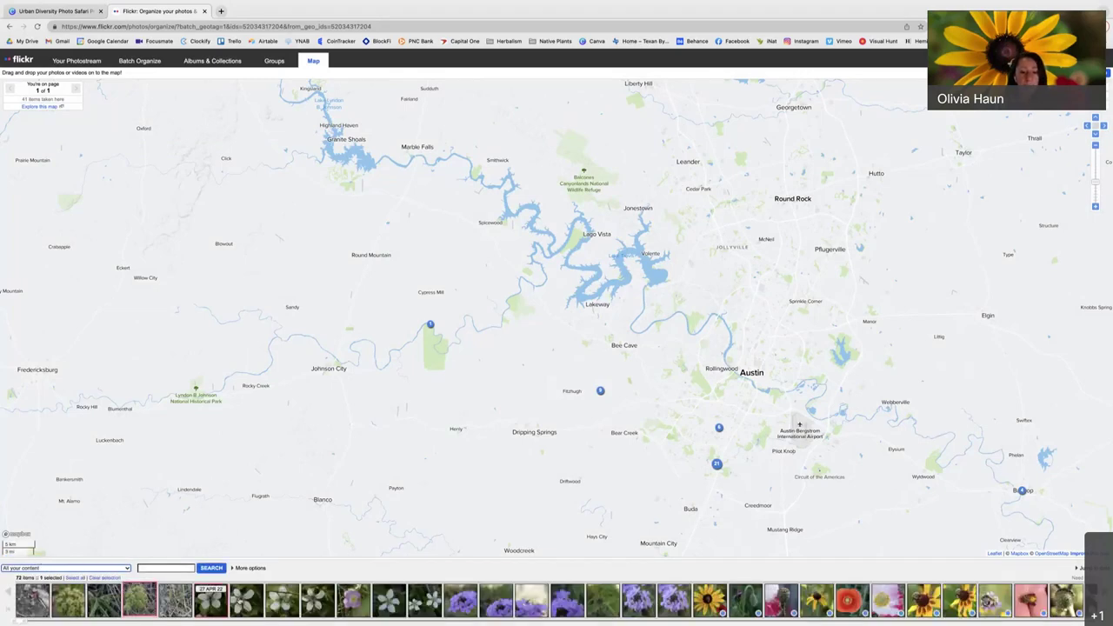
left_click(139, 600)
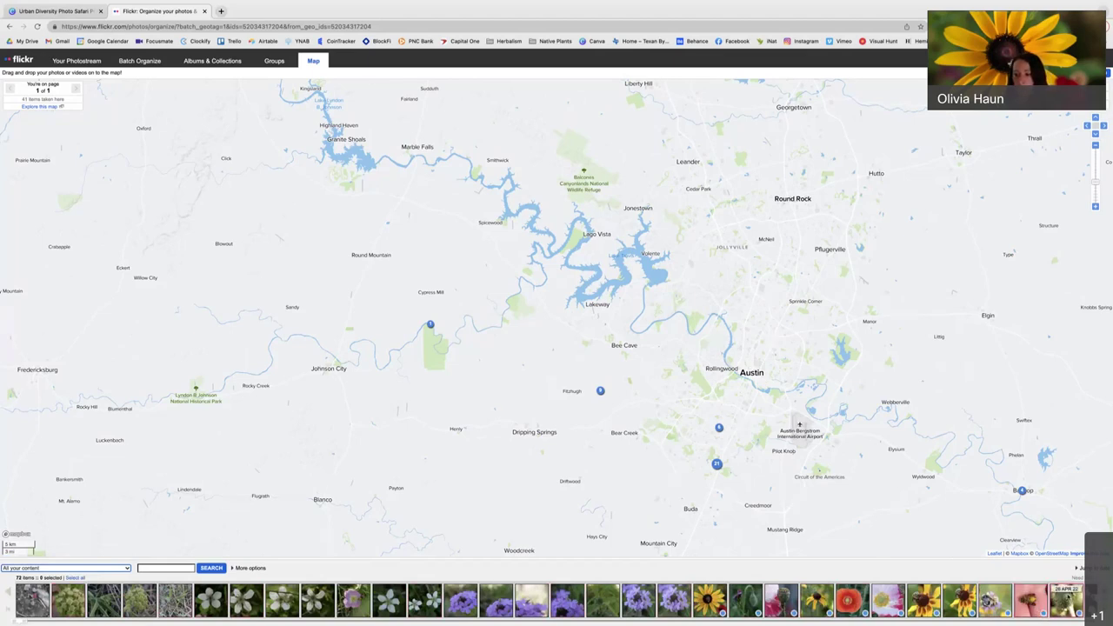
left_click(1030, 602)
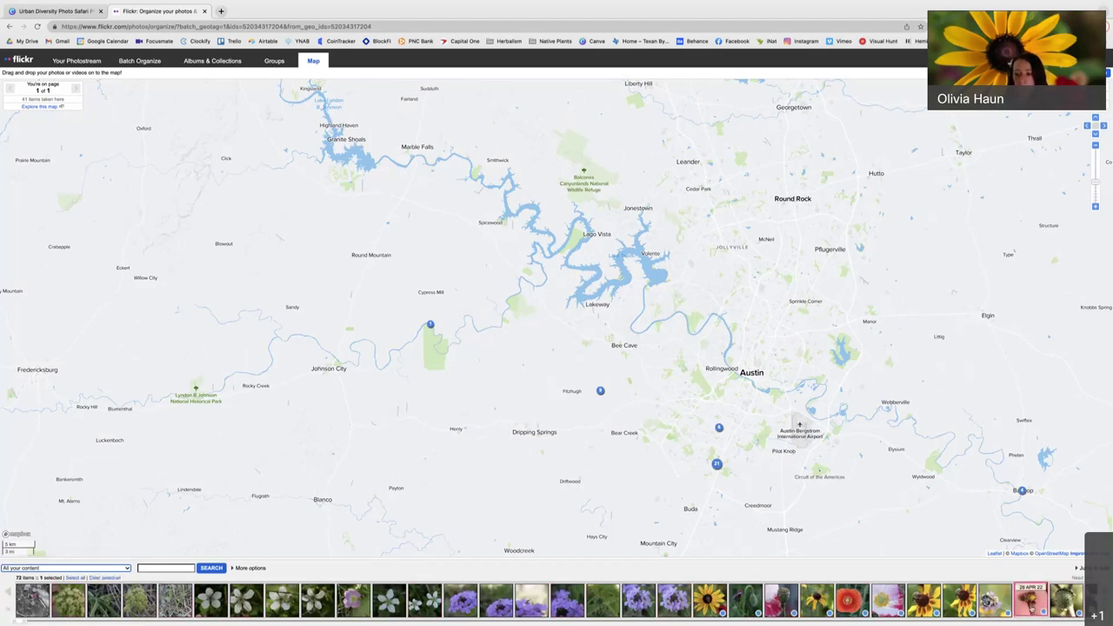
left_click(1030, 607)
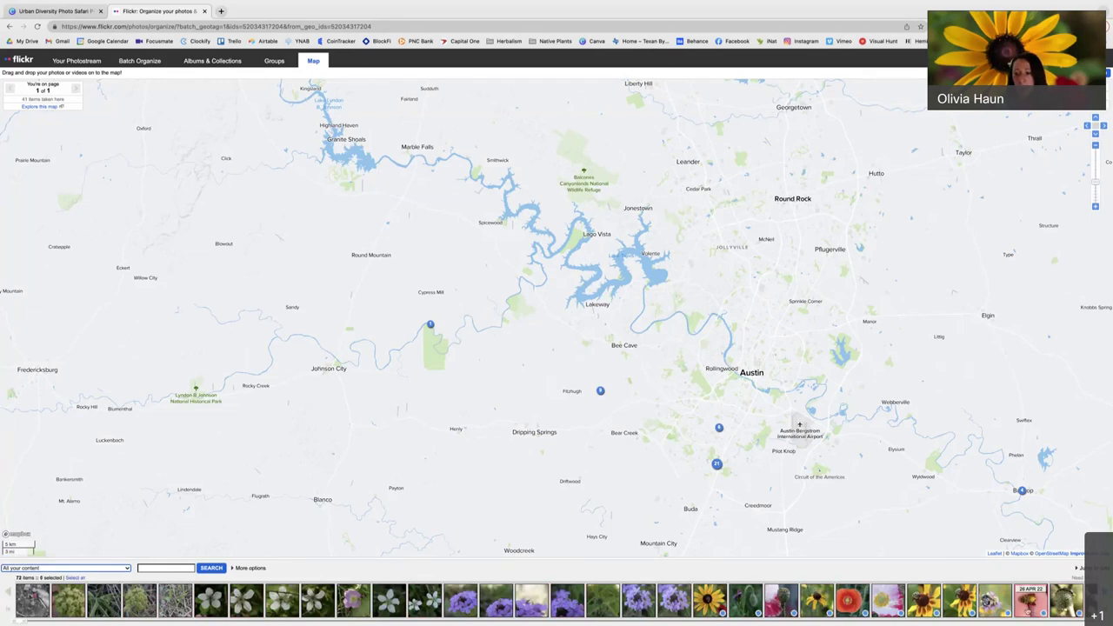
left_click(988, 601)
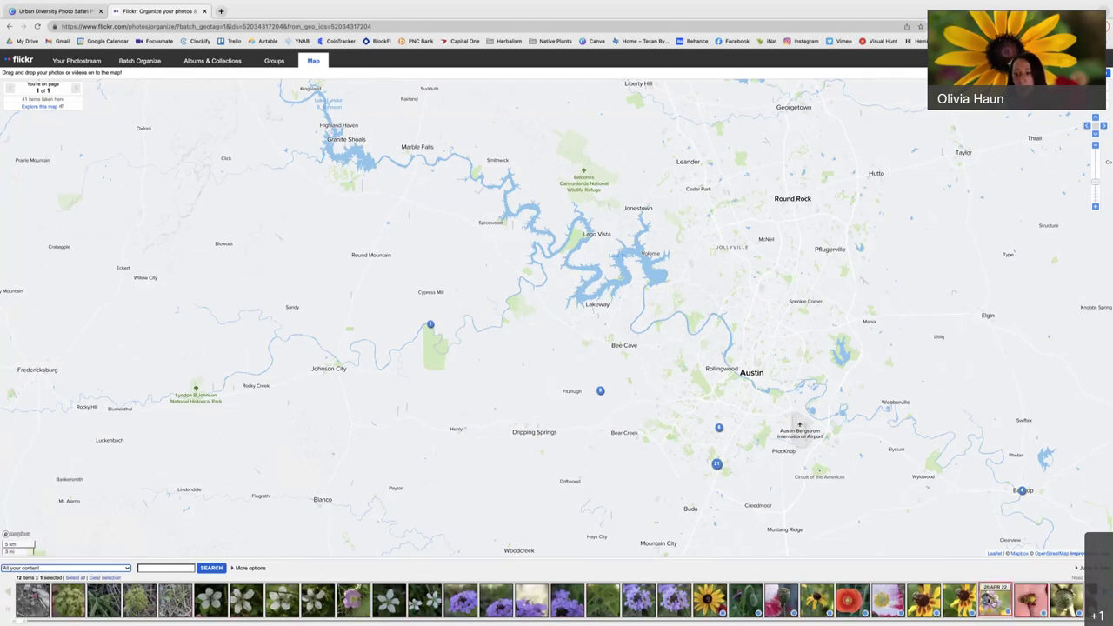
double_click(990, 600)
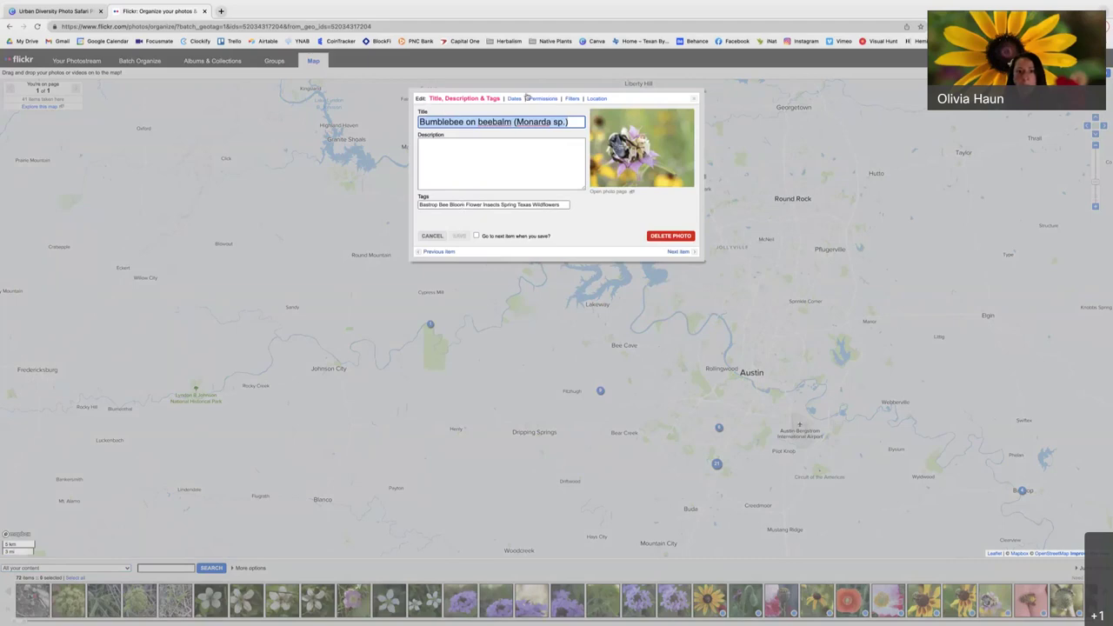
left_click(693, 97)
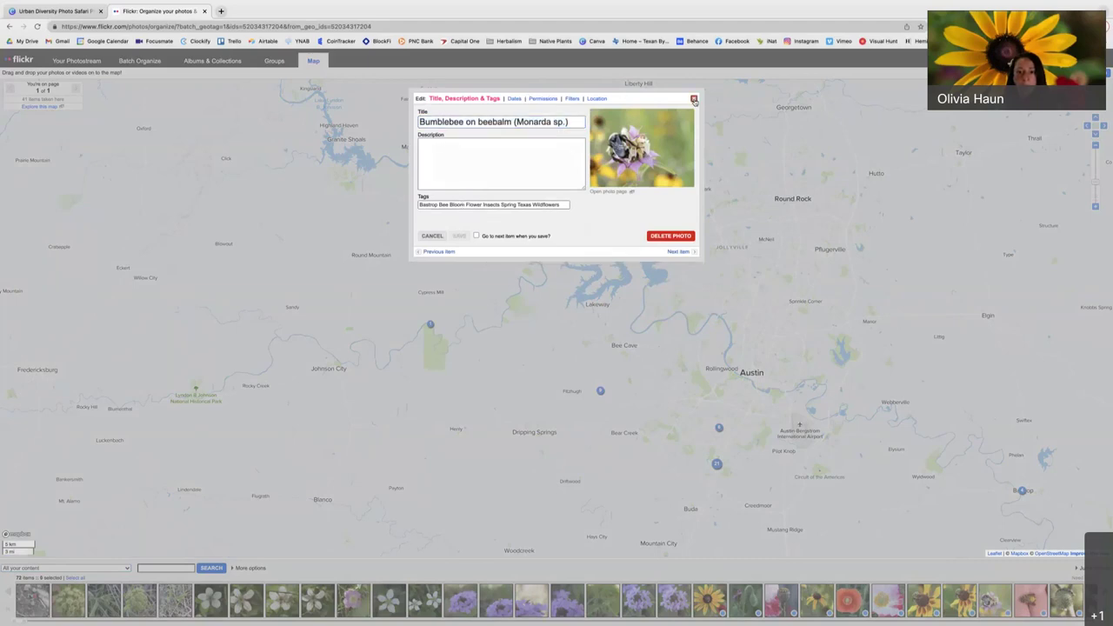
Step: Preview the photos pinned at the map markers south of Austin and near Fitzhugh, then close the preview
left_click(717, 465)
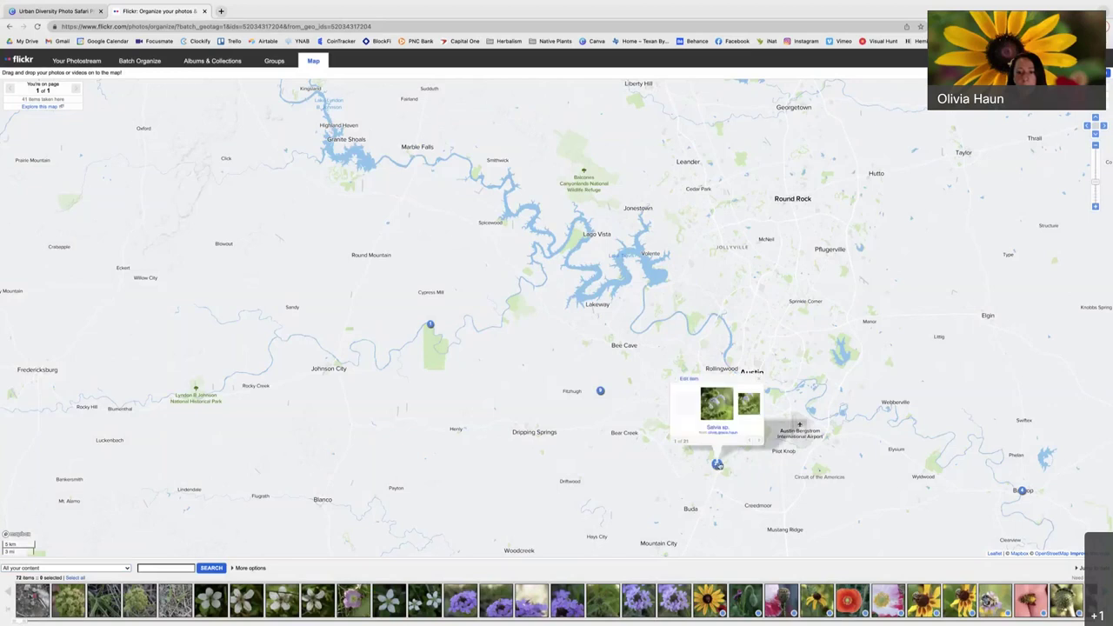
left_click(600, 392)
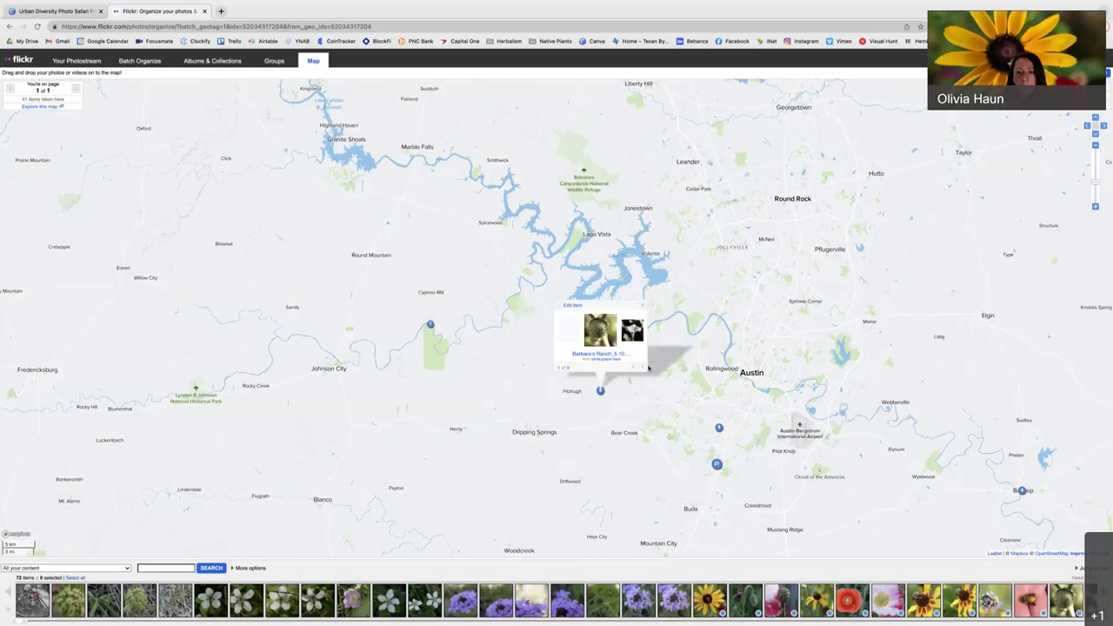
left_click(991, 600)
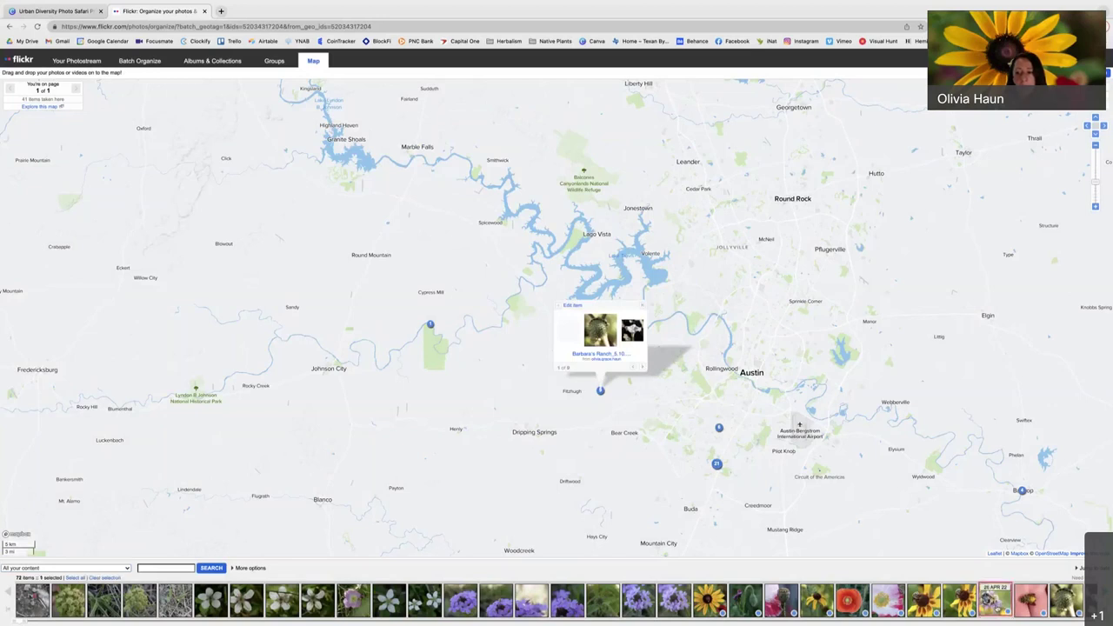
left_click(954, 611)
left_click(924, 604)
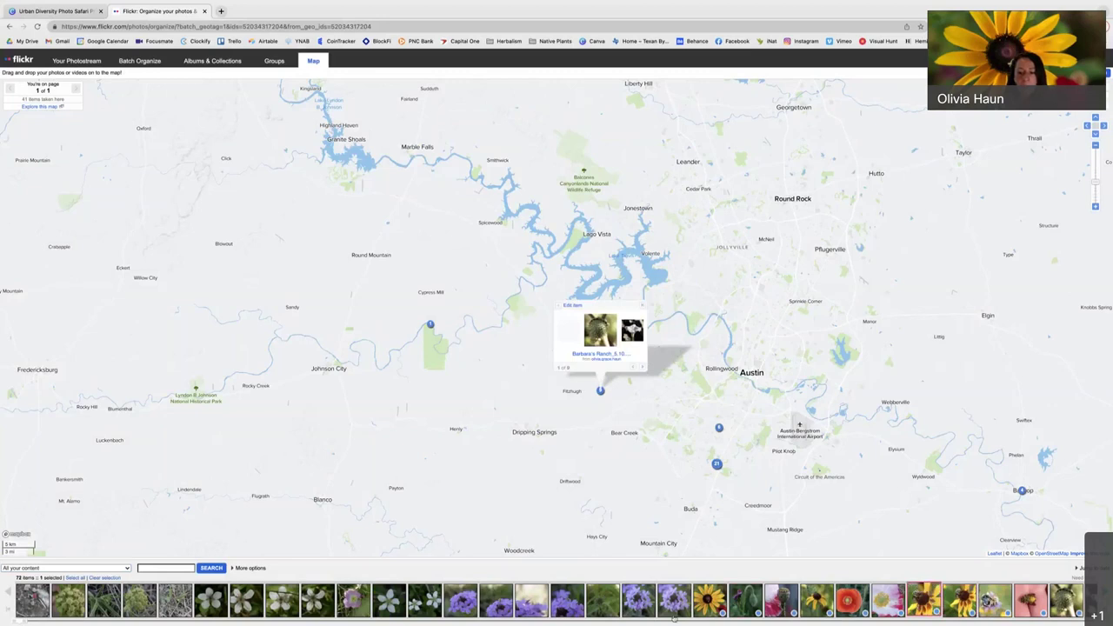
left_click(644, 306)
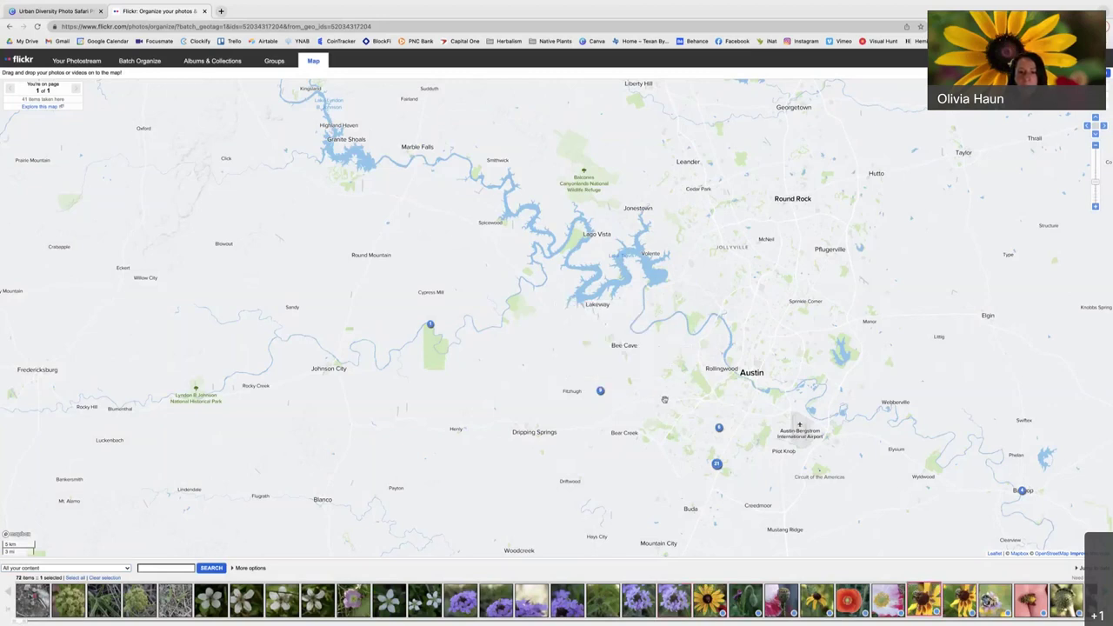
Step: Browse through the photos pinned at the marker south of Austin as far as Wasp on fennel
left_click_drag(665, 399, 598, 350)
left_click_drag(508, 303, 340, 280)
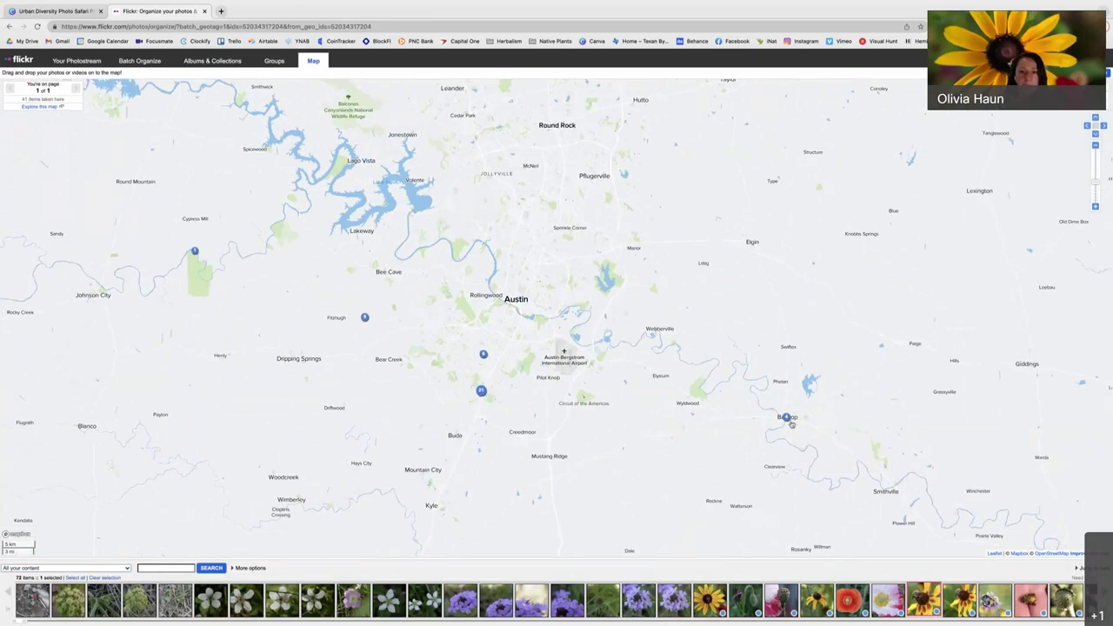
left_click_drag(220, 275, 244, 286)
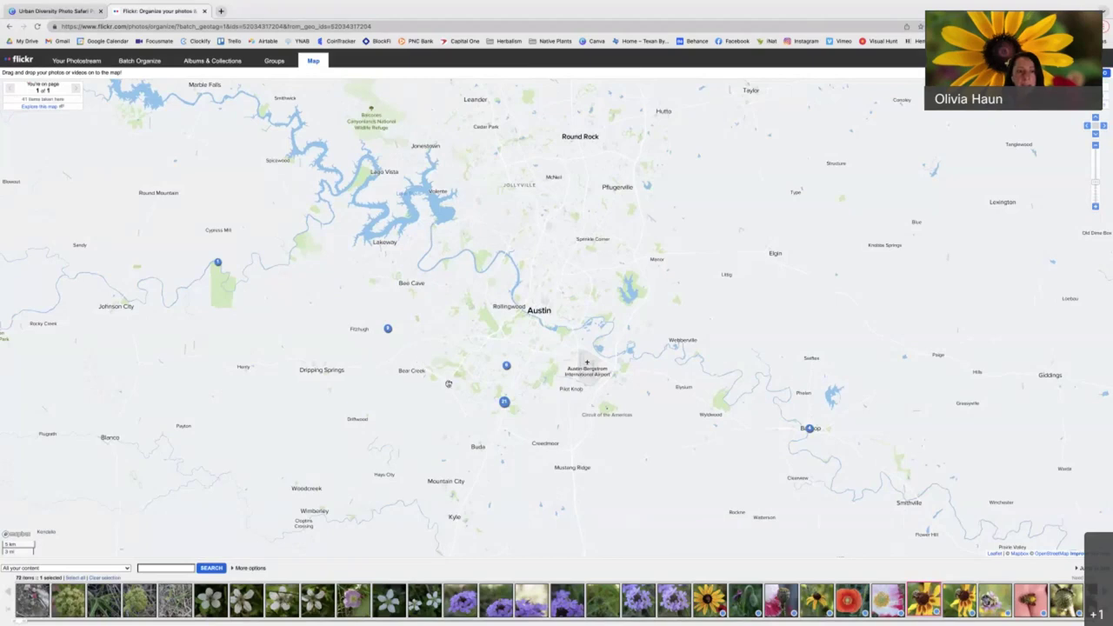
left_click(505, 402)
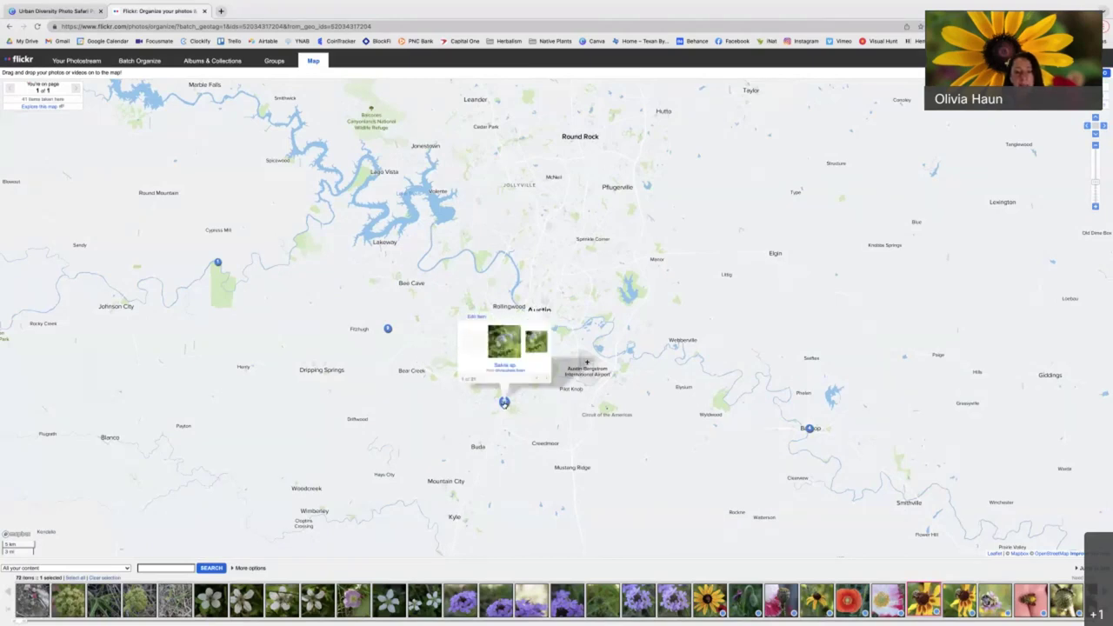
left_click(540, 381)
left_click(543, 381)
left_click(544, 380)
left_click(545, 381)
left_click(544, 380)
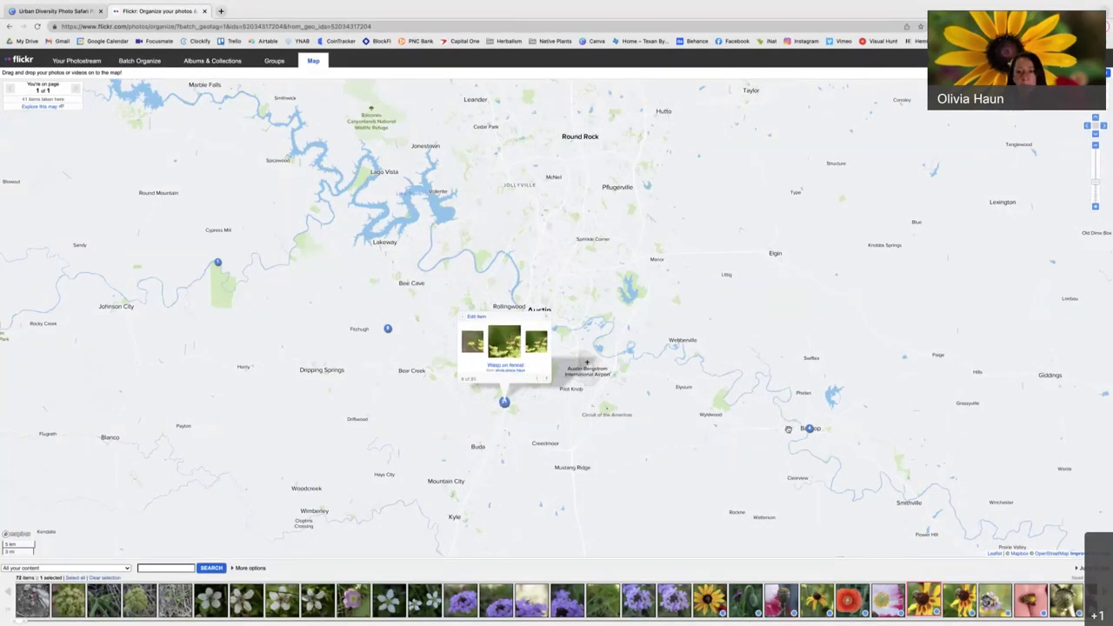
Step: Select all the photos without a location marker, from the first thumbnail through the last purple flower before the yellow one
left_click(674, 605)
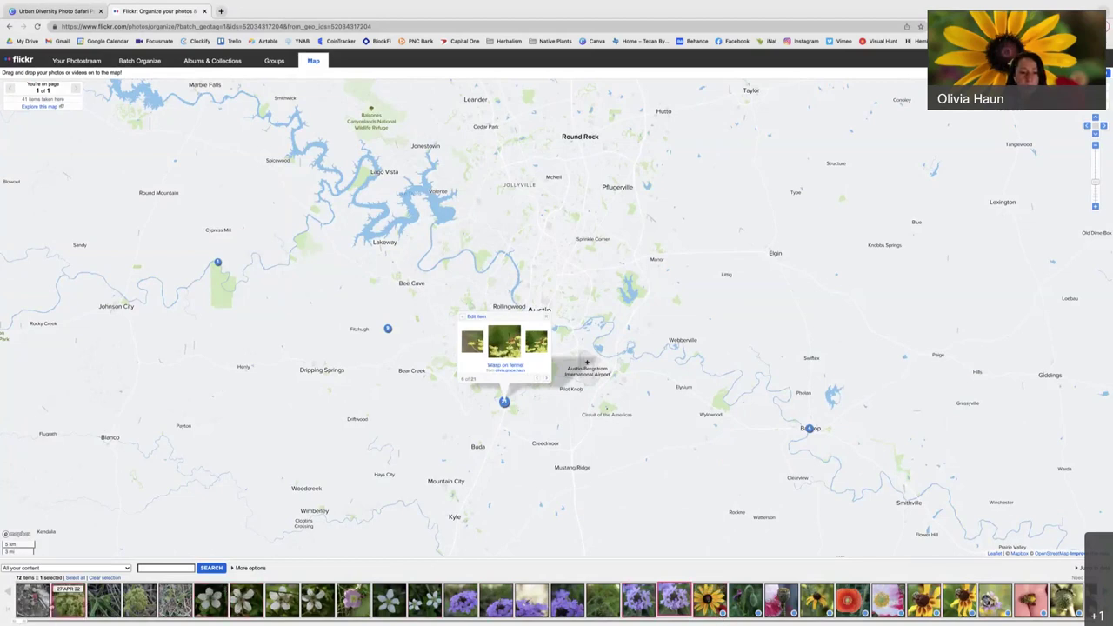
left_click(32, 600, "shift")
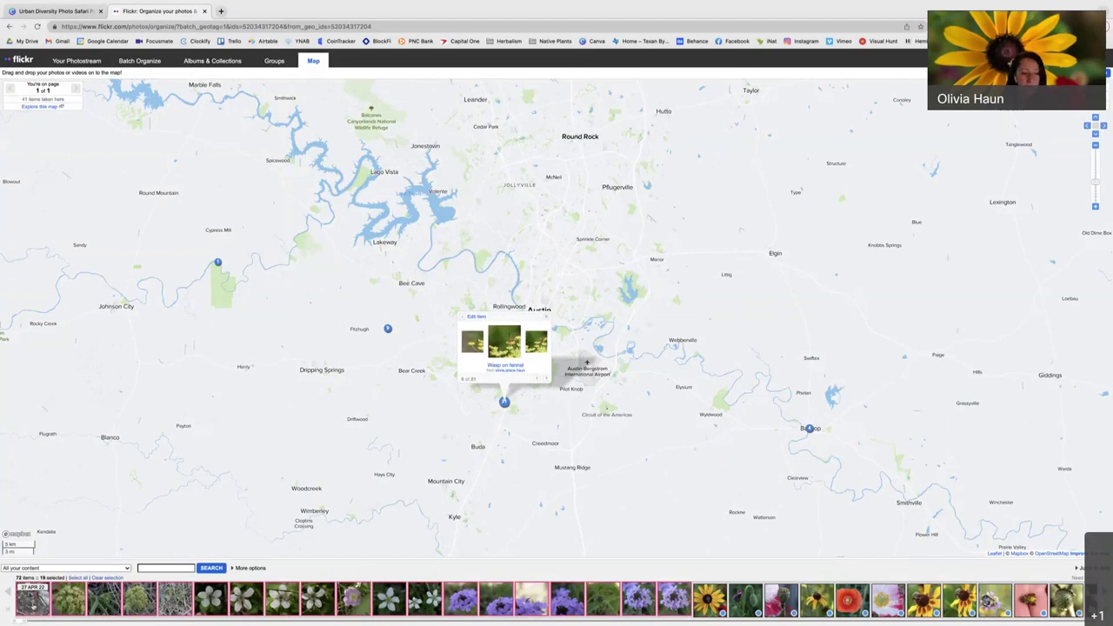
left_click(32, 600)
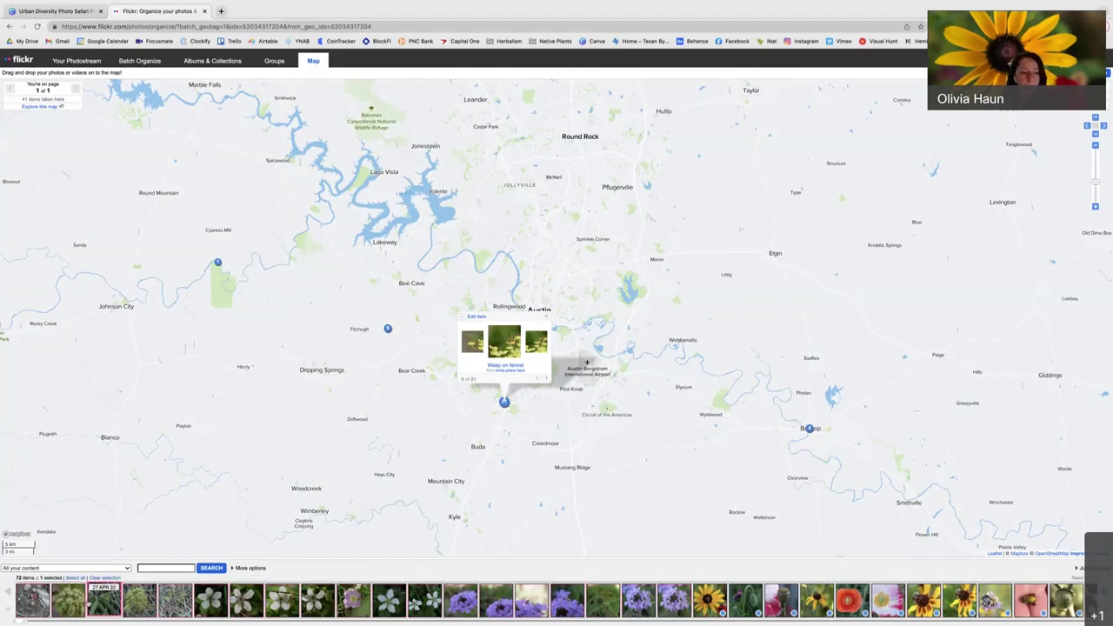
left_click(677, 612, "shift")
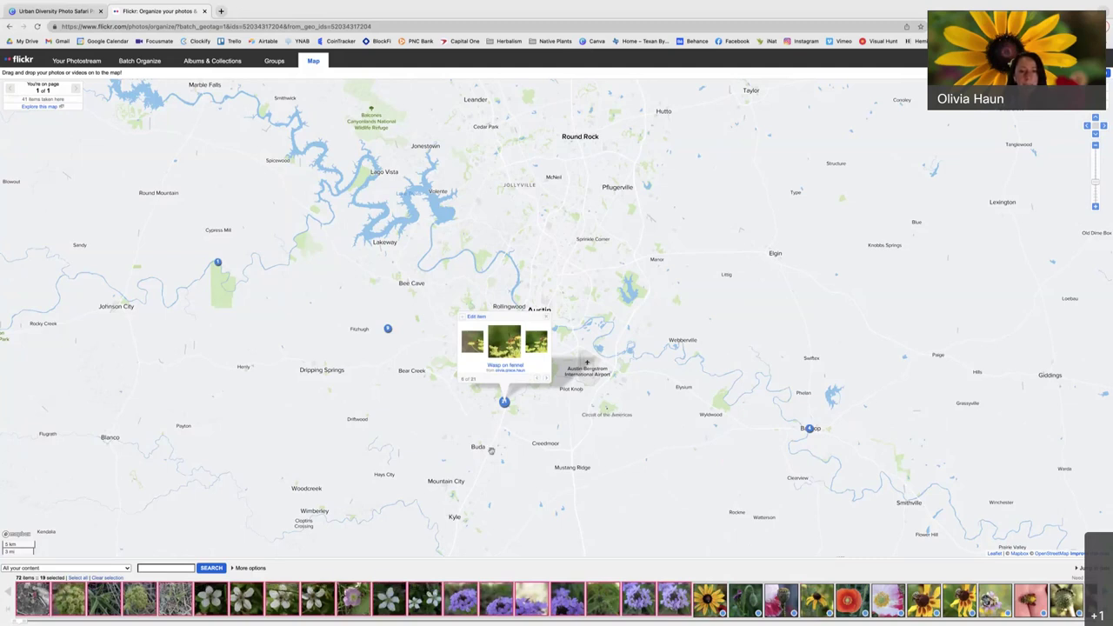
Step: Zoom the map in on the Barton Creek and West Oak Hill area southwest of Austin
scroll(664, 447, "down", 1)
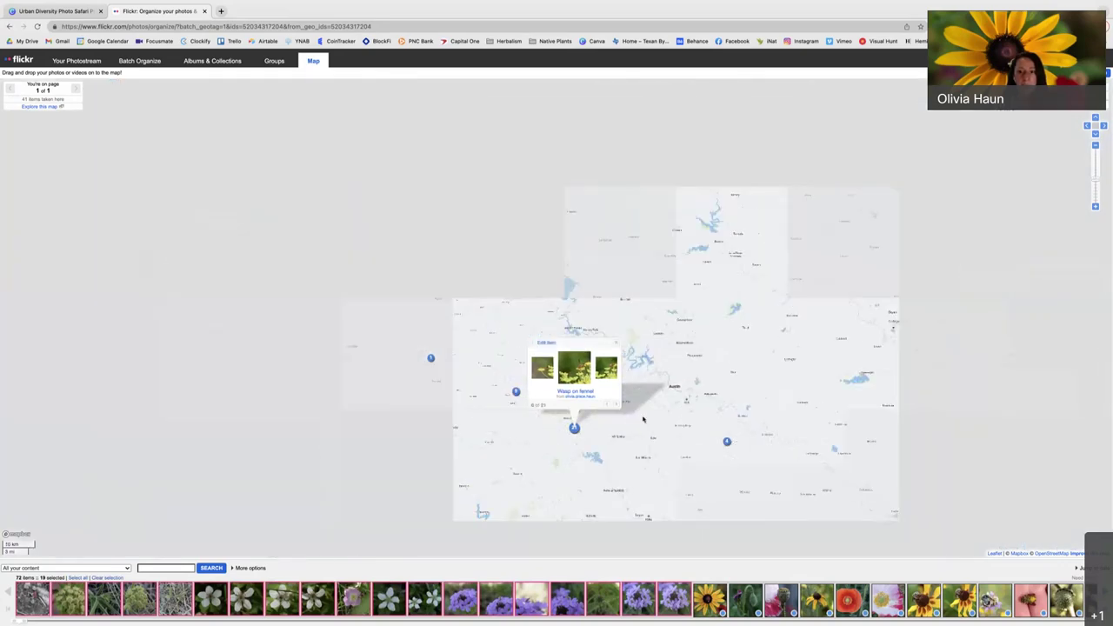
scroll(655, 364, "up", 2)
scroll(656, 364, "up", 2)
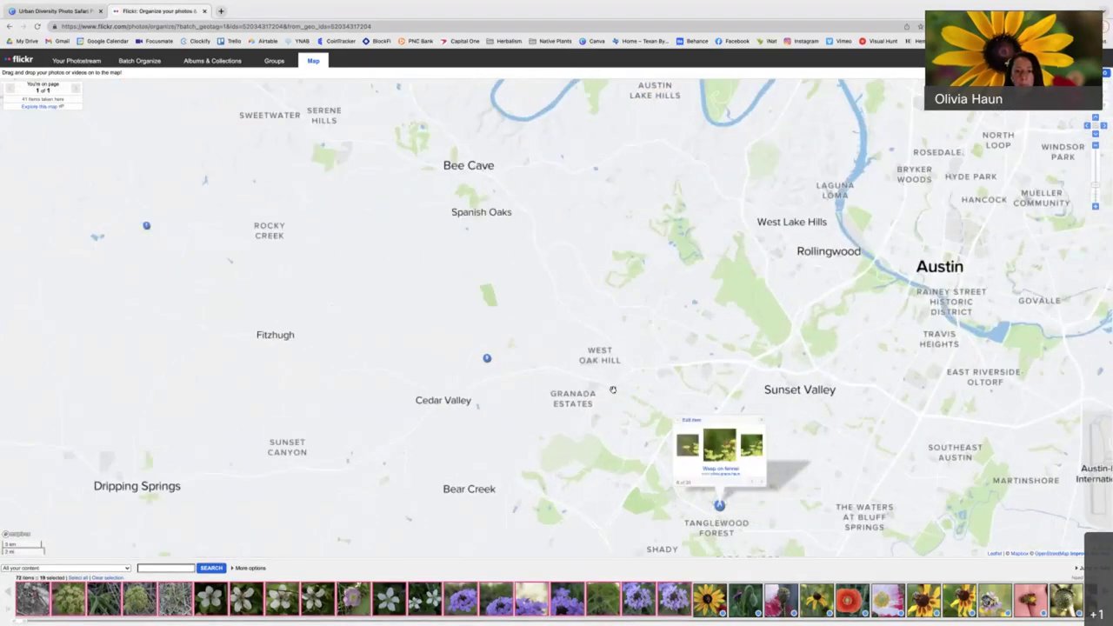
scroll(612, 390, "up", 3)
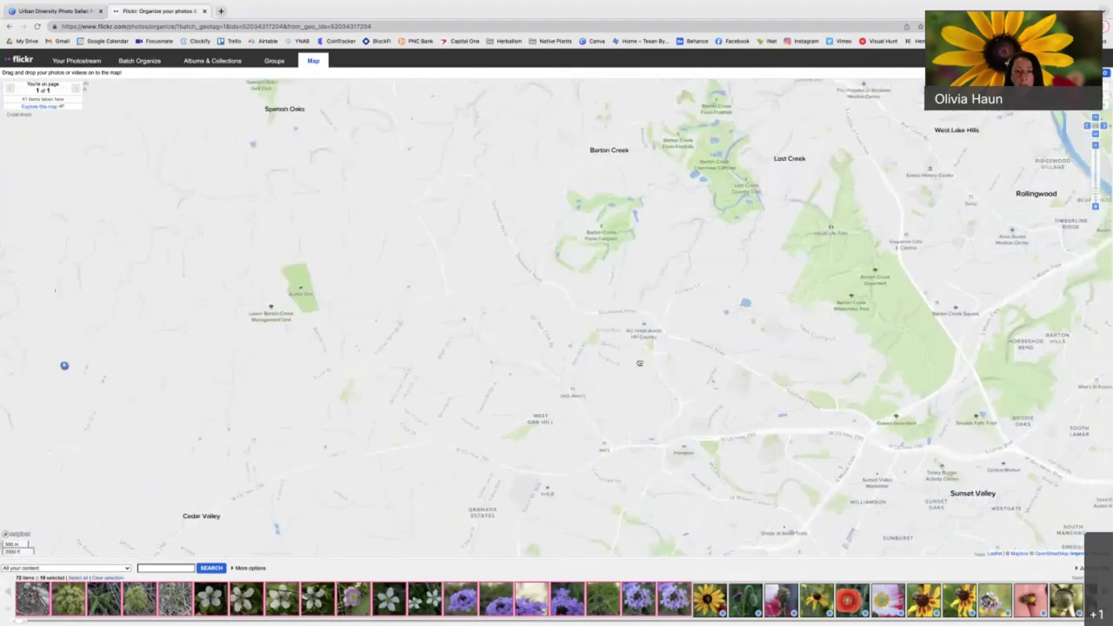
left_click_drag(639, 362, 618, 404)
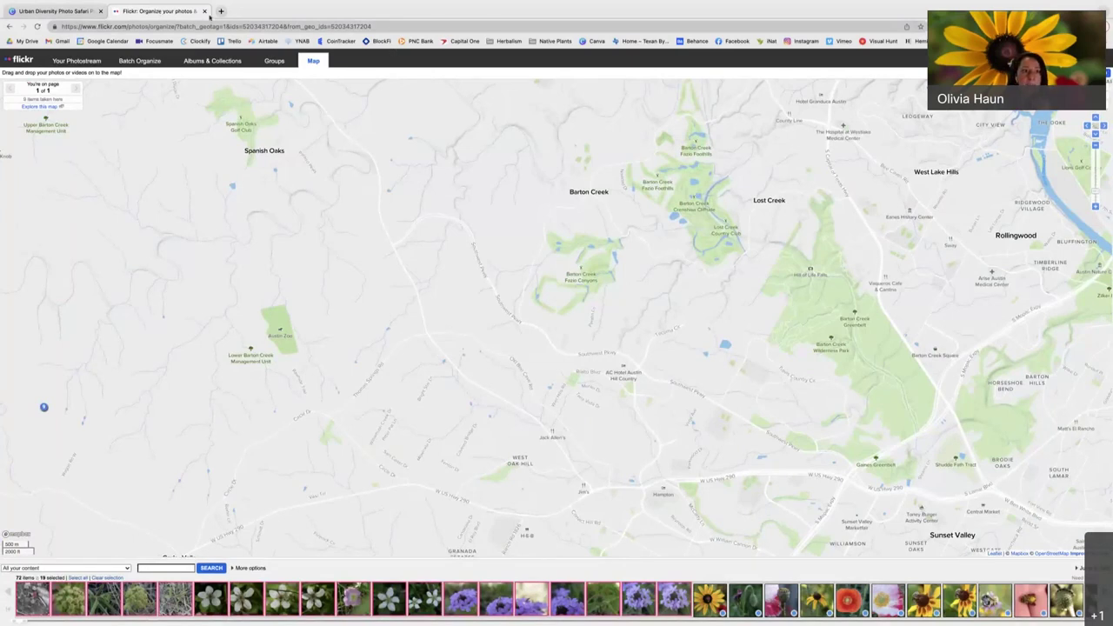
Step: Search the web for googlemaps in a new browser tab and open Google Maps from the results
left_click(222, 12)
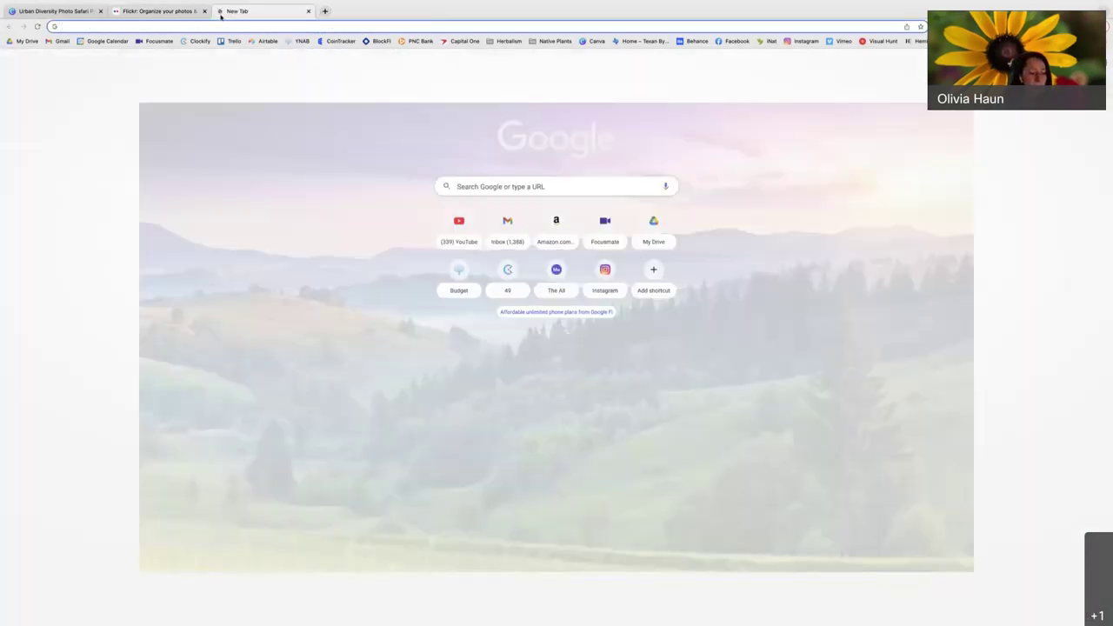
type("googl")
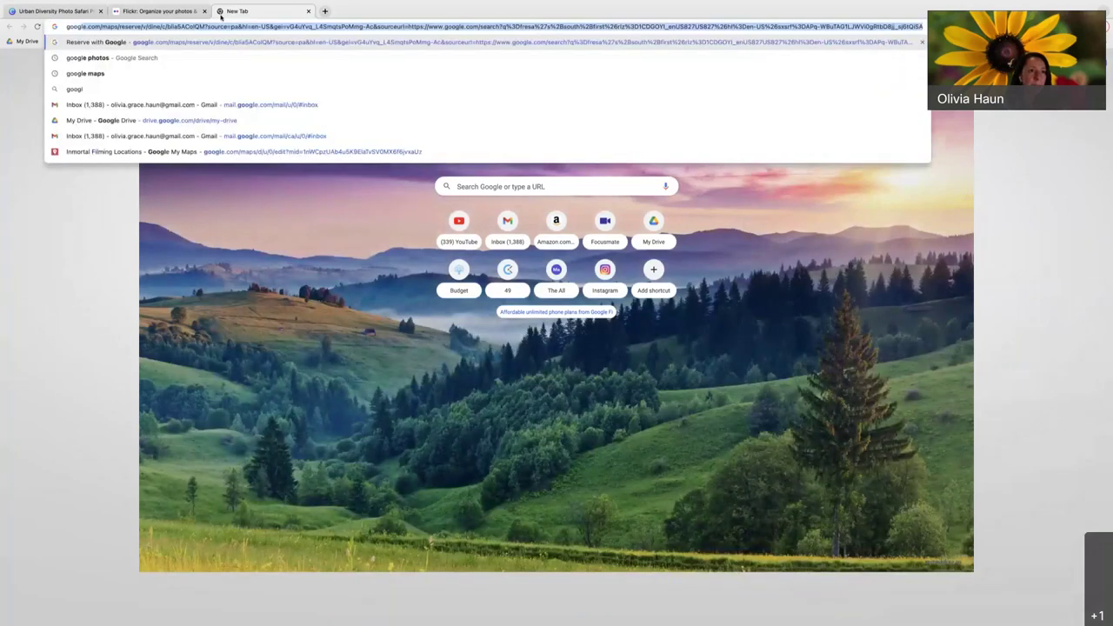
left_click(196, 11)
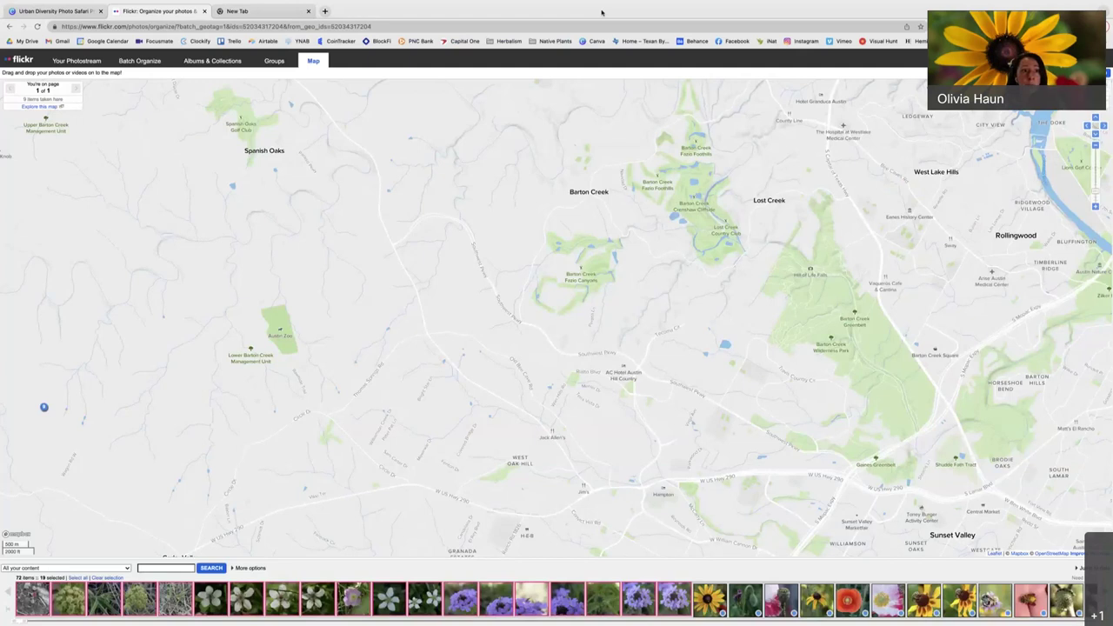
left_click(258, 12)
type("googlemaps")
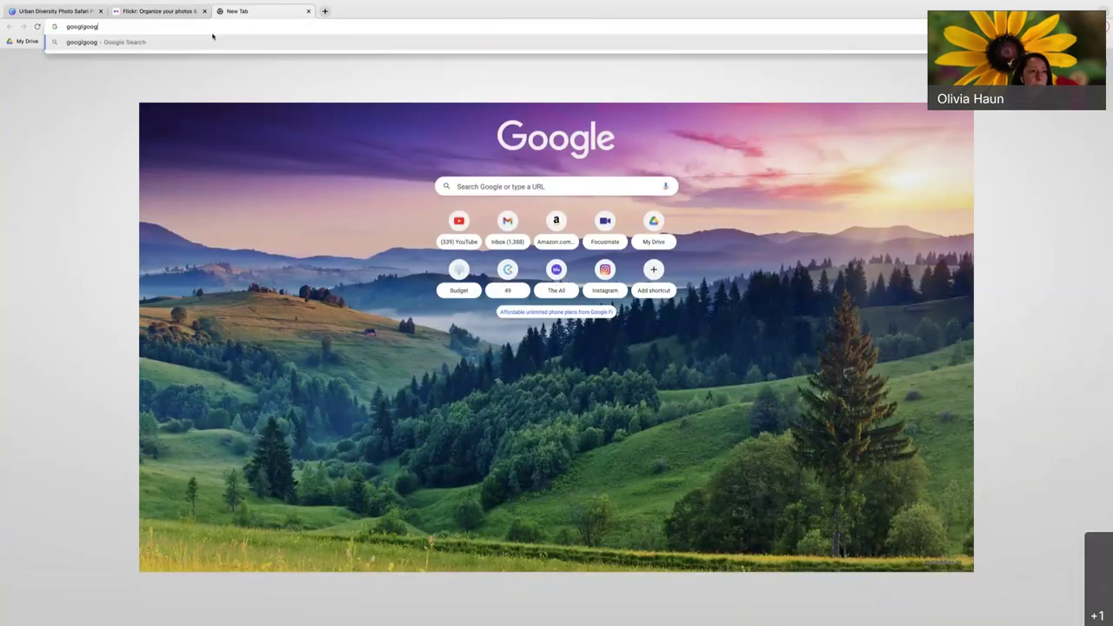
key("Return")
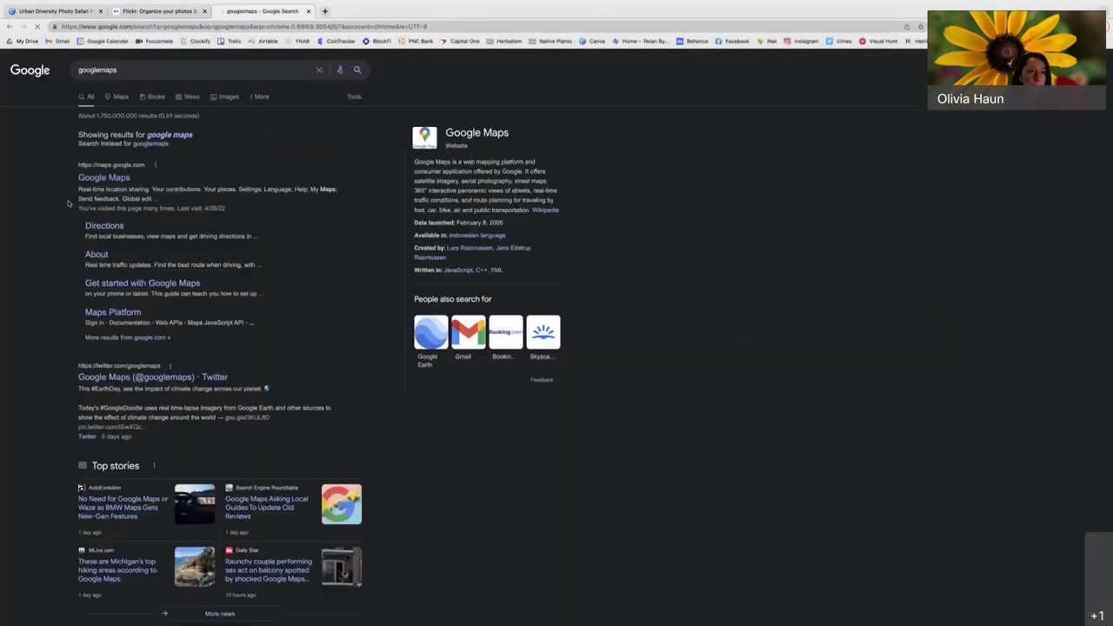
left_click(87, 178)
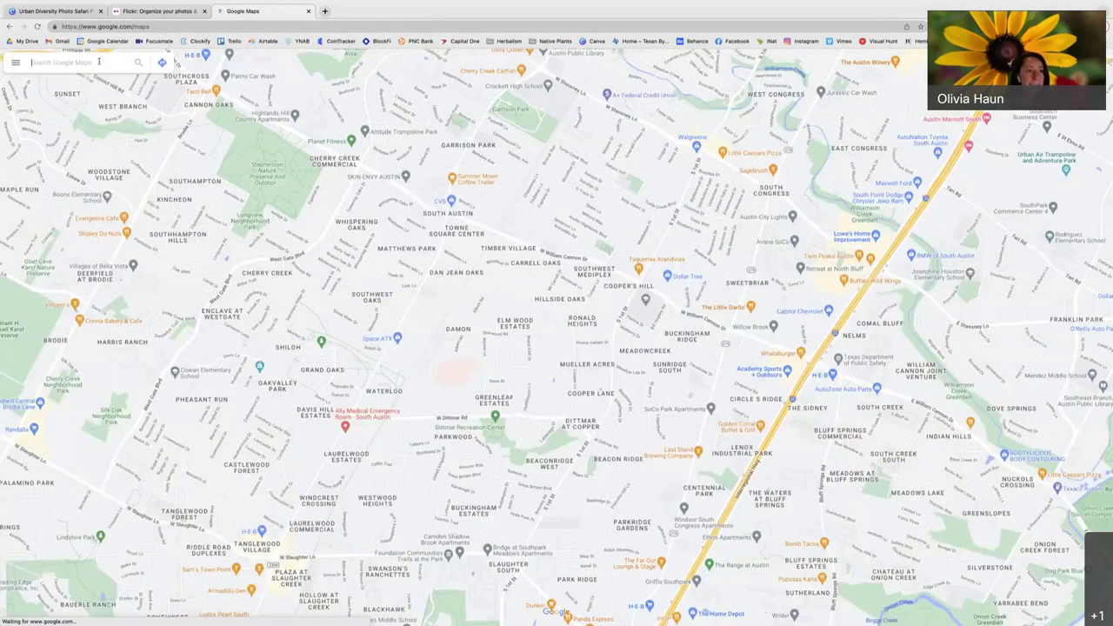
Step: Search Google Maps for "stillwaters retreat austin" and examine where the retreat center lies relative to nearby roads
type("stillwaters retreat austin")
key("Return")
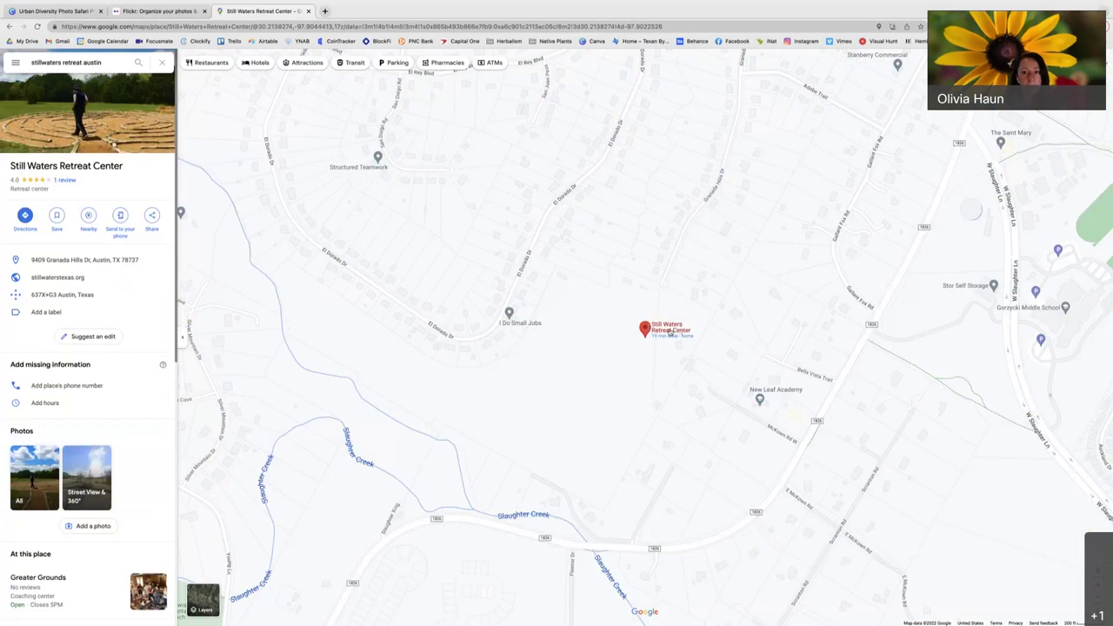
scroll(658, 342, "down", 5)
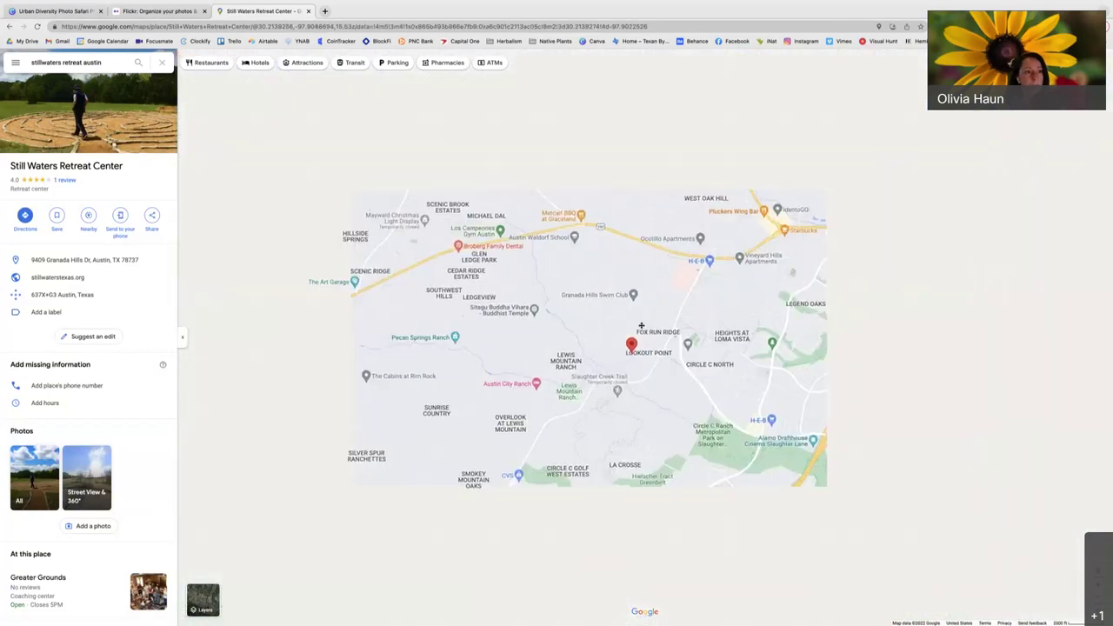
left_click_drag(540, 349, 580, 337)
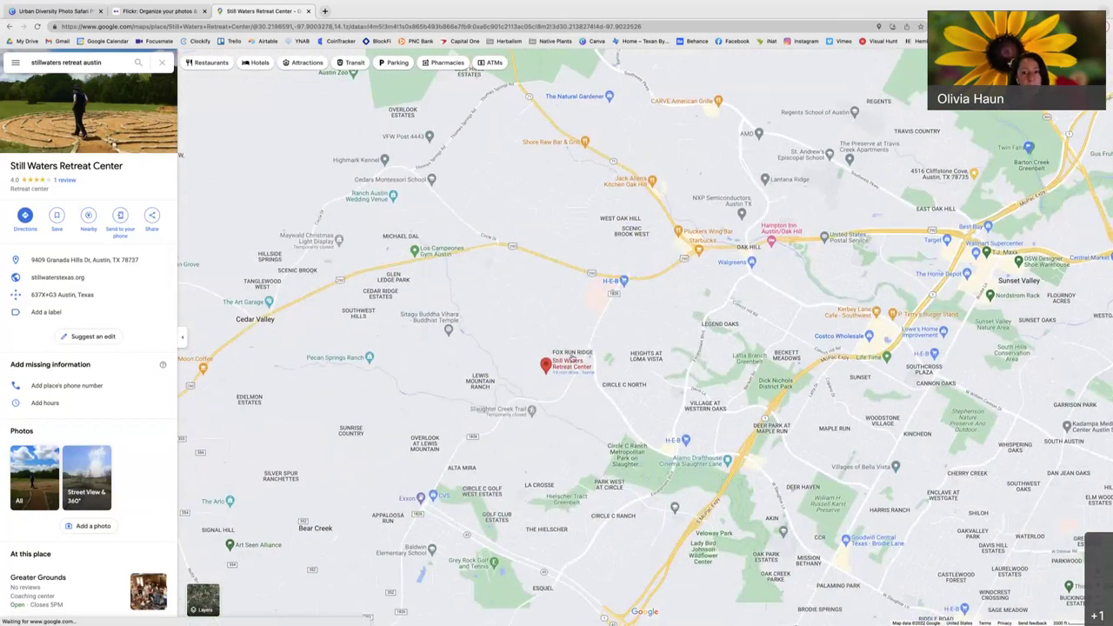
scroll(576, 375, "up", 2)
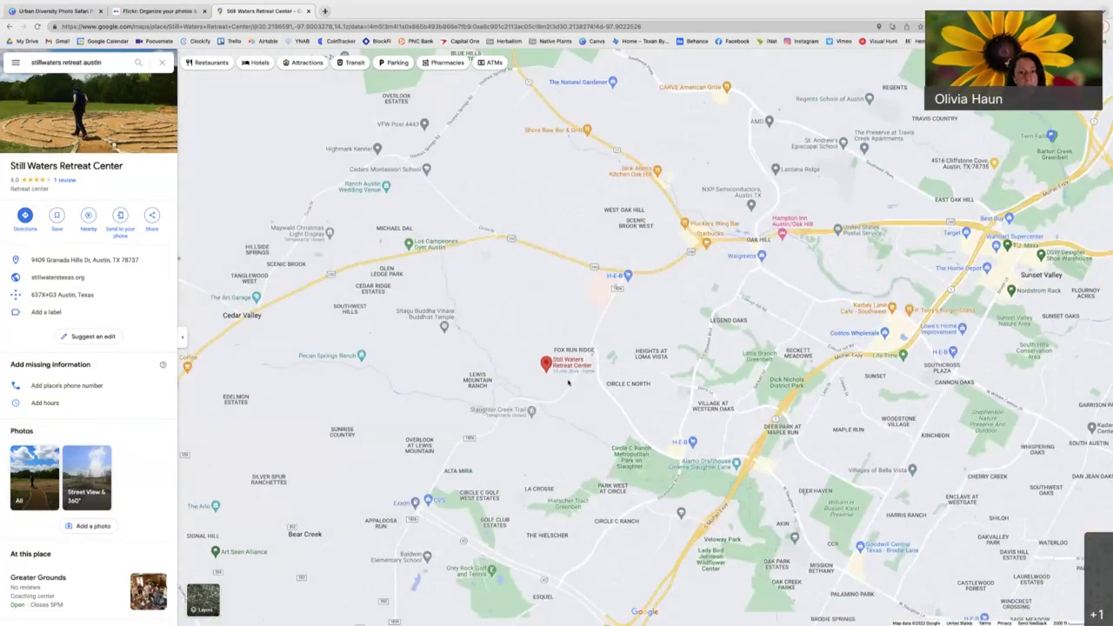
scroll(533, 375, "up", 3)
scroll(105, 522, "down", 3)
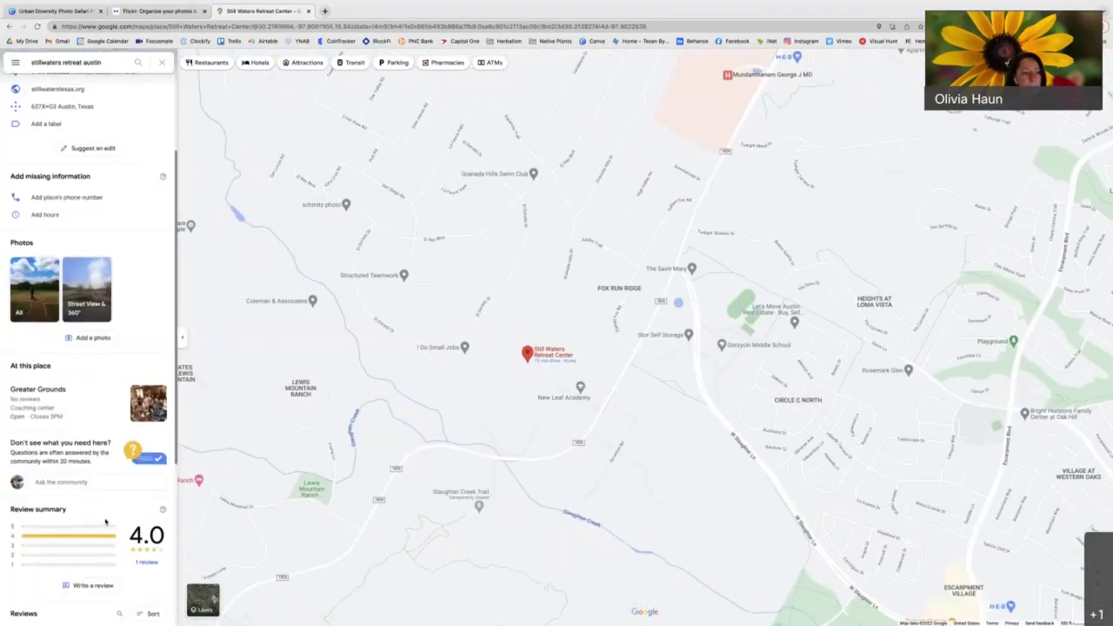
scroll(106, 522, "up", 3)
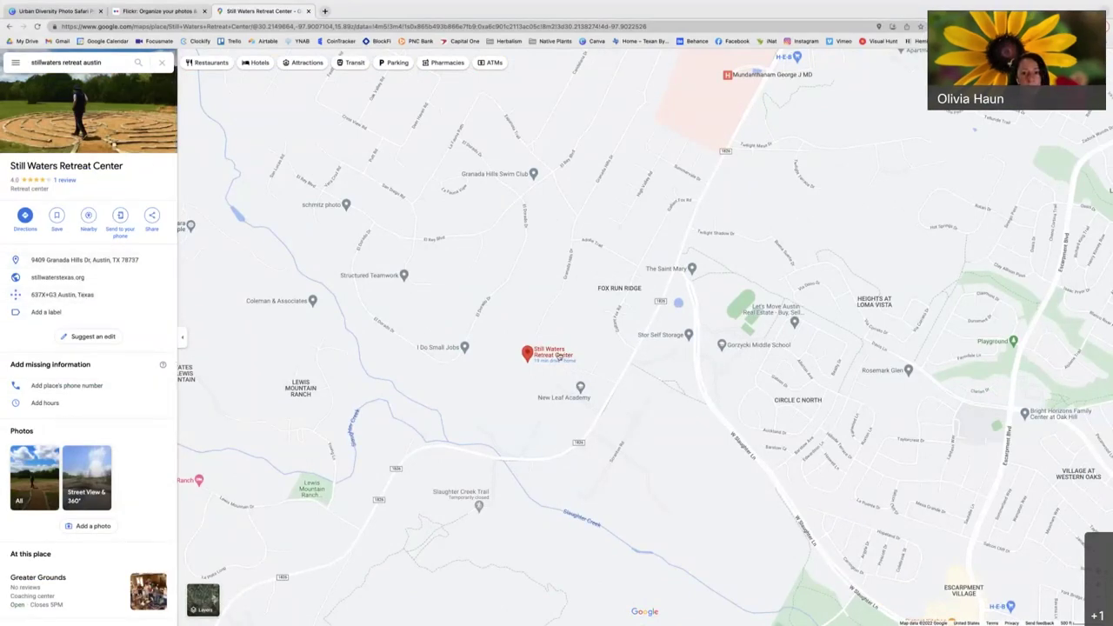
left_click(556, 359)
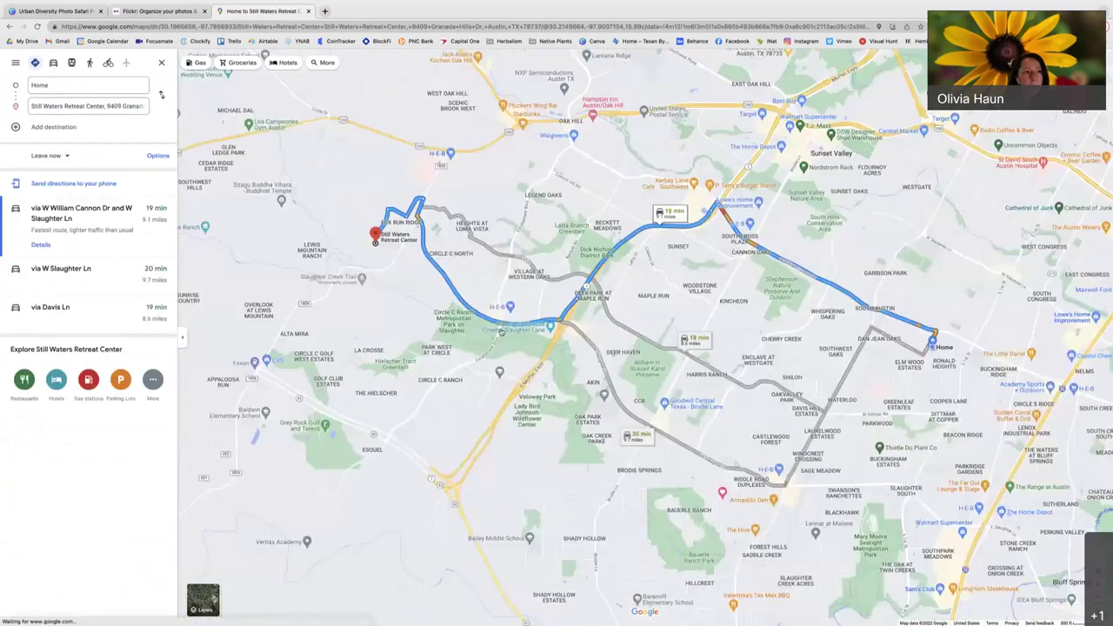
left_click(161, 63)
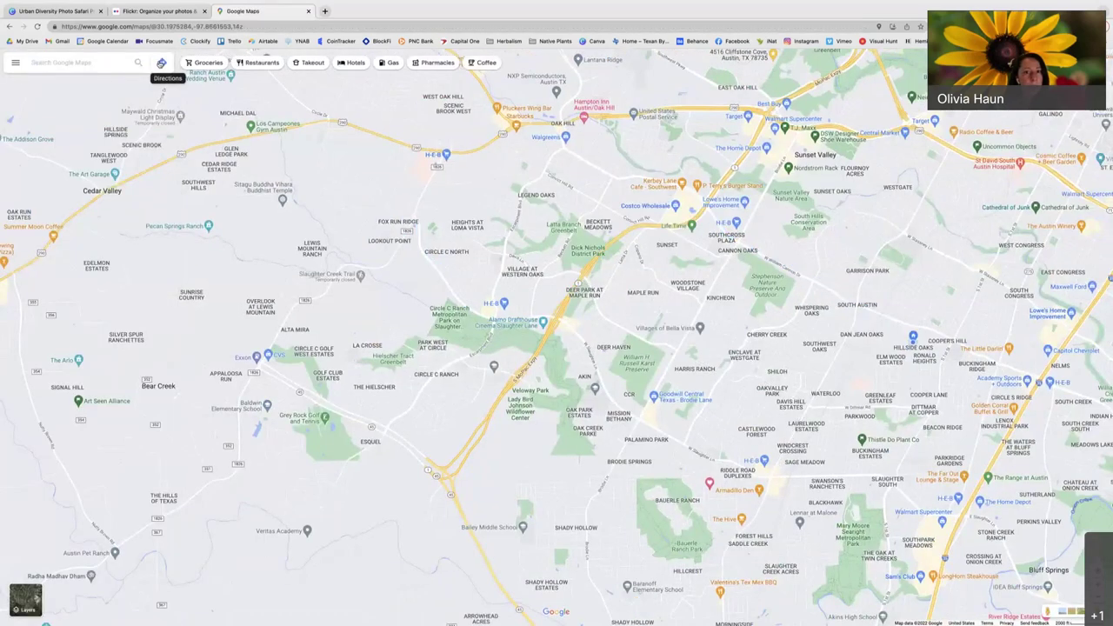
left_click(101, 60)
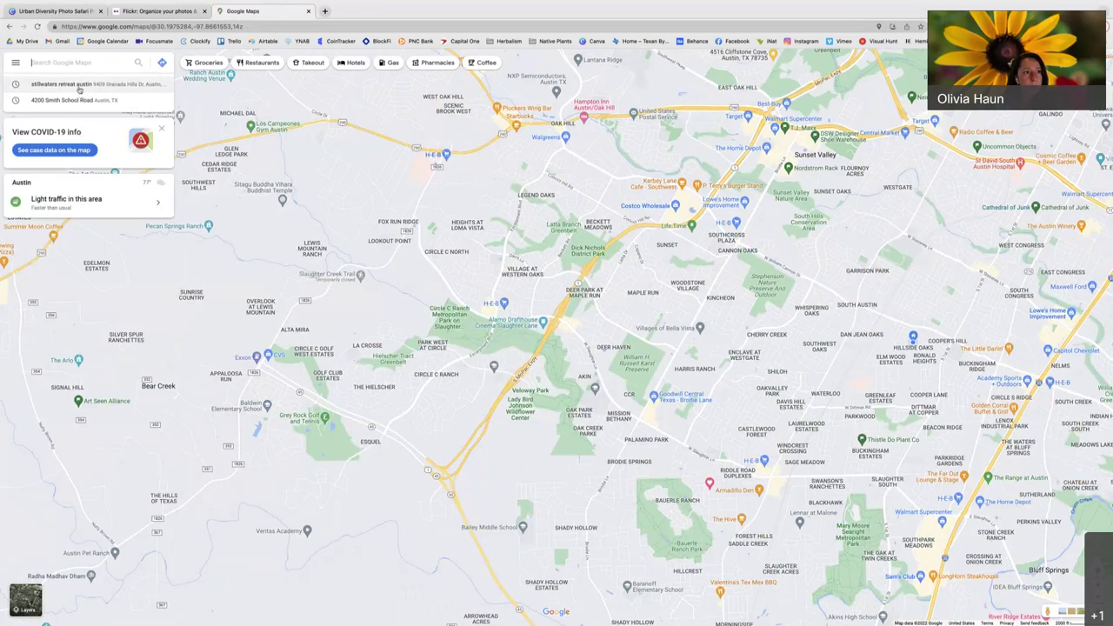
left_click(78, 87)
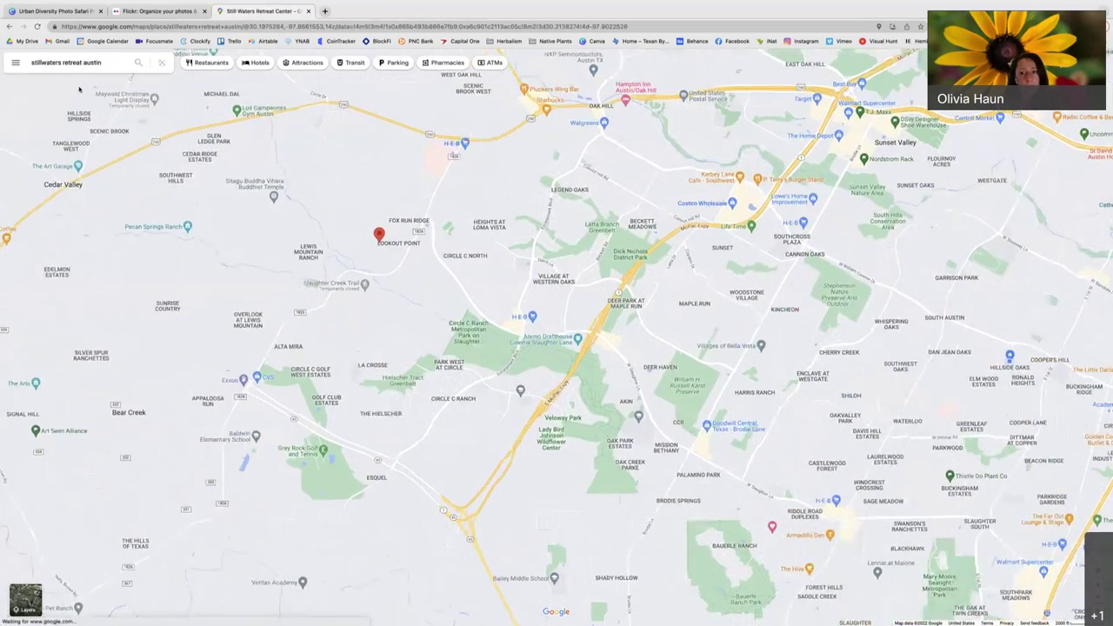
Step: Check the retreat center's surroundings in Google Maps, then look for the matching area between Cedar Valley and Sunset Valley on the Flickr map
scroll(709, 439, "down", 3)
scroll(709, 439, "down", 2)
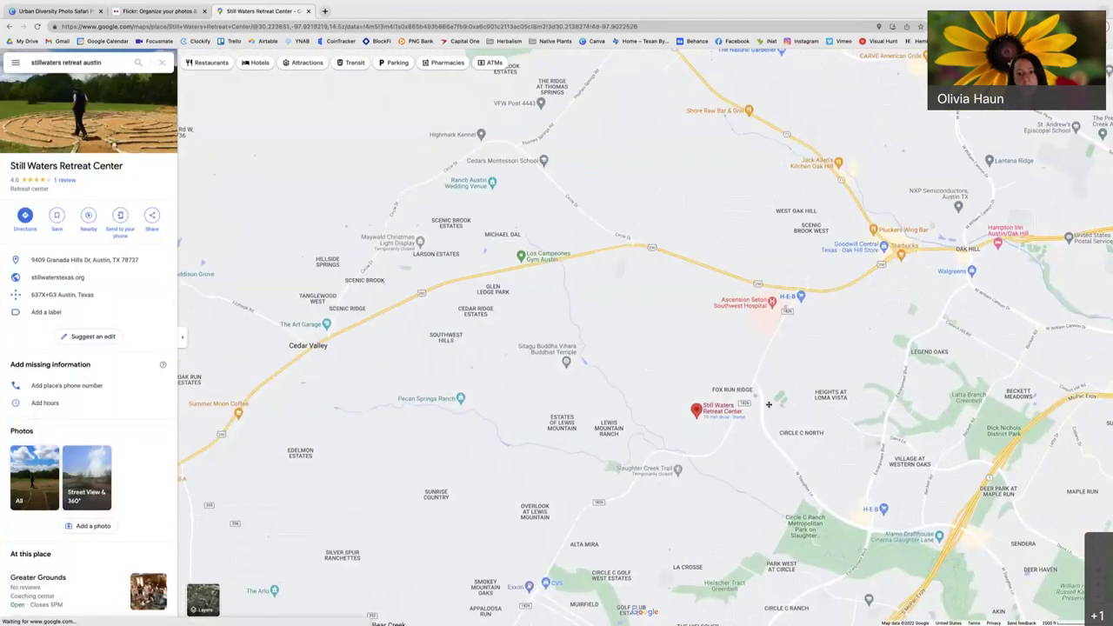
left_click(179, 14)
left_click_drag(641, 411, 520, 310)
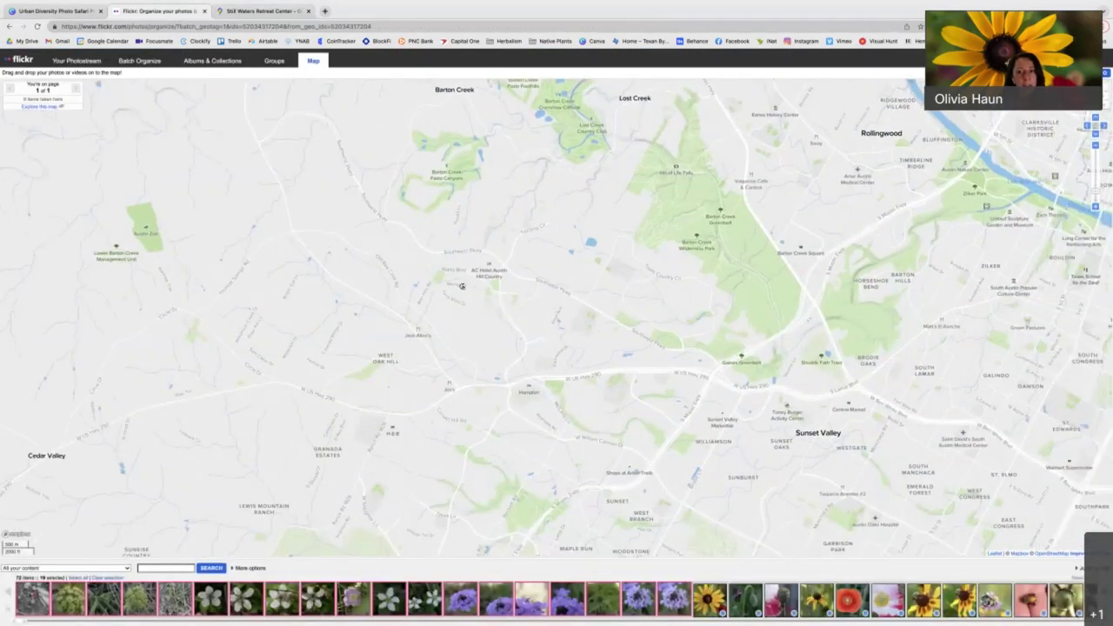
scroll(461, 286, "down", 2)
left_click_drag(506, 425, 469, 339)
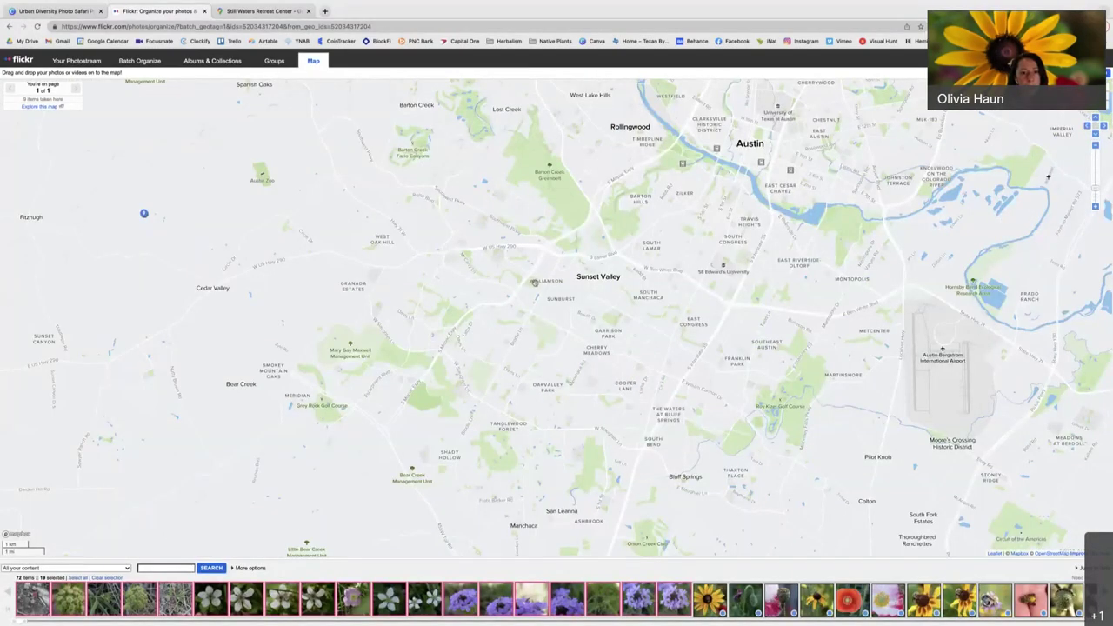
scroll(534, 282, "up", 3)
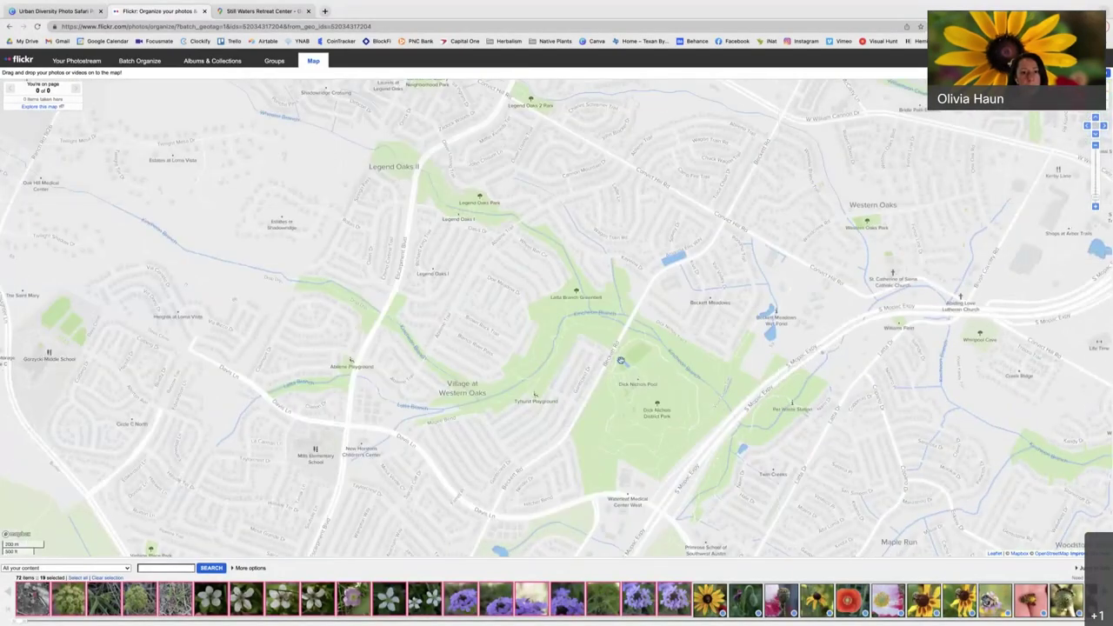
scroll(621, 361, "down", 1)
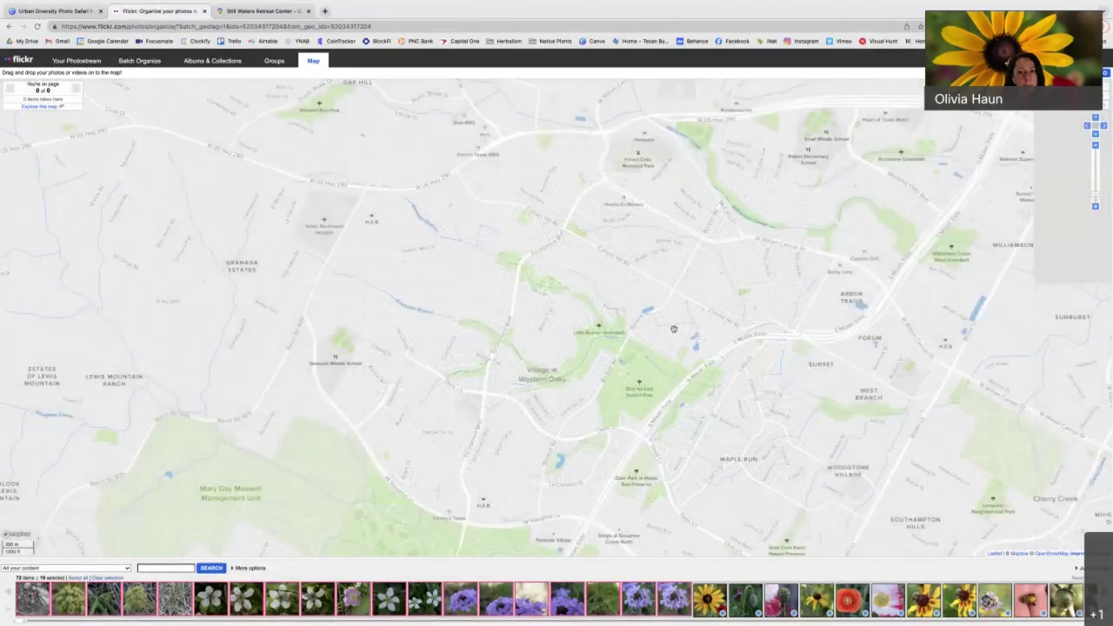
left_click_drag(530, 446, 577, 360)
scroll(574, 360, "down", 1)
left_click_drag(678, 316, 696, 415)
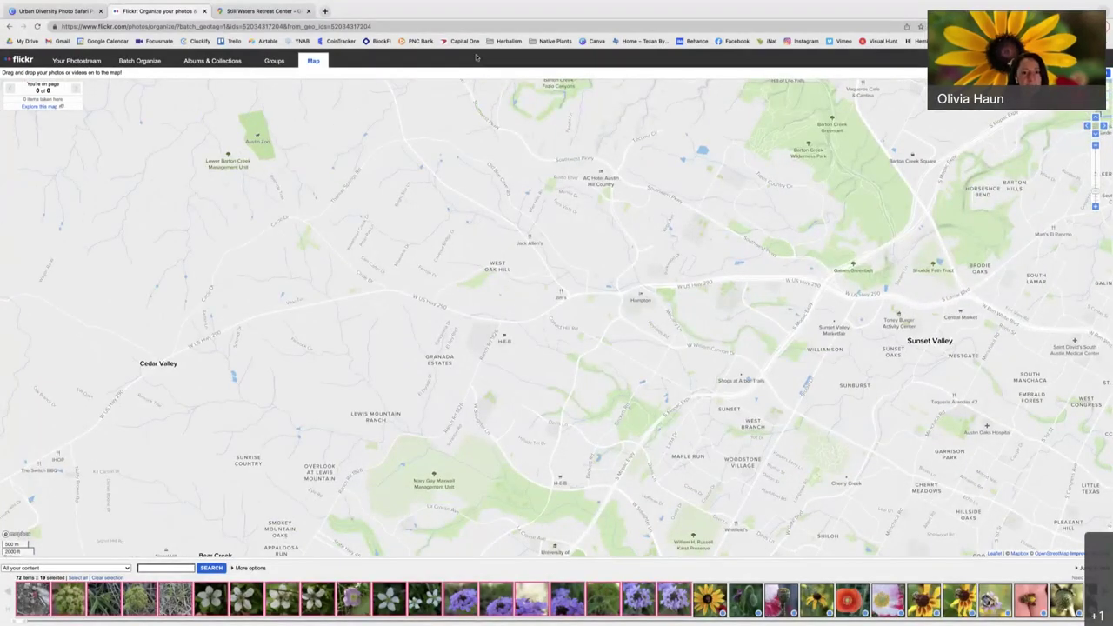
Step: Compare the landmarks around the retreat center in Google Maps with the area south of US Hwy 290 on the Flickr map
left_click(244, 12)
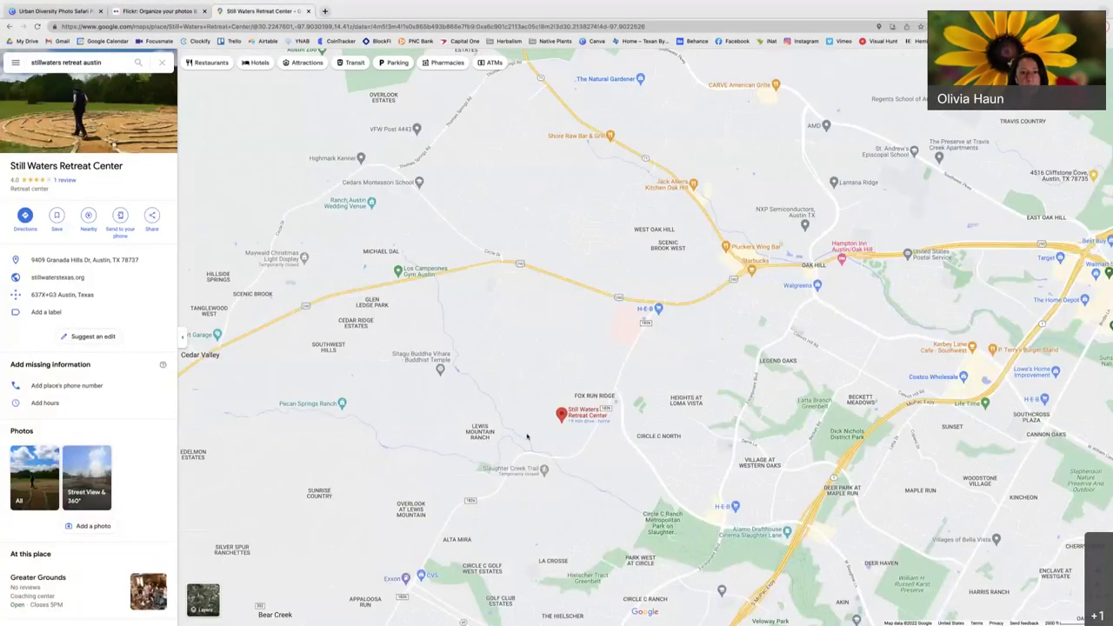
scroll(607, 504, "down", 2)
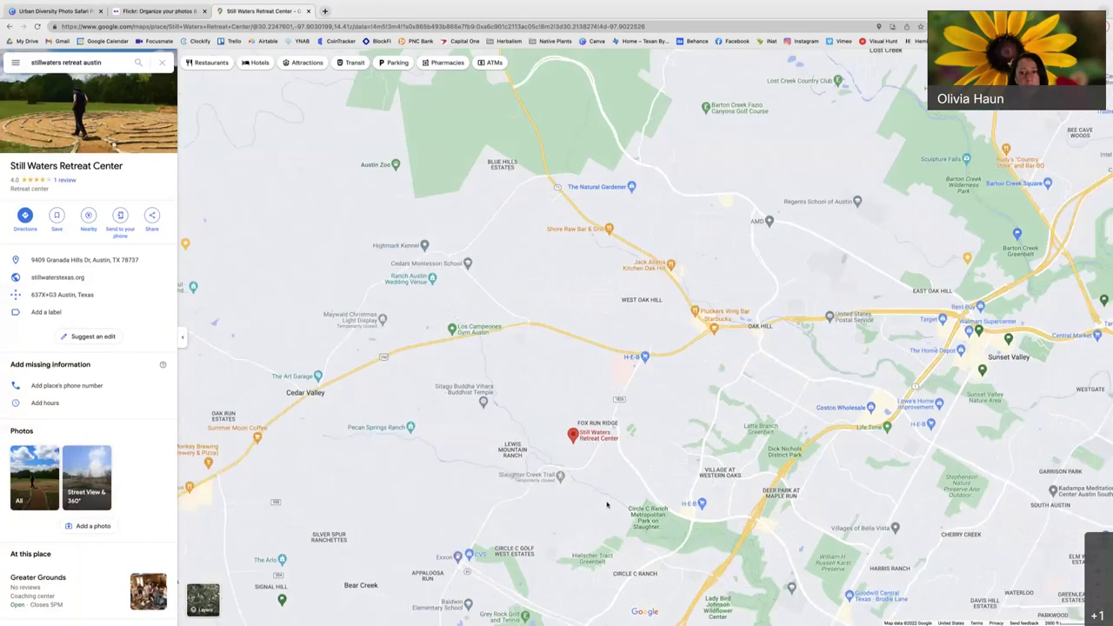
scroll(607, 504, "down", 1)
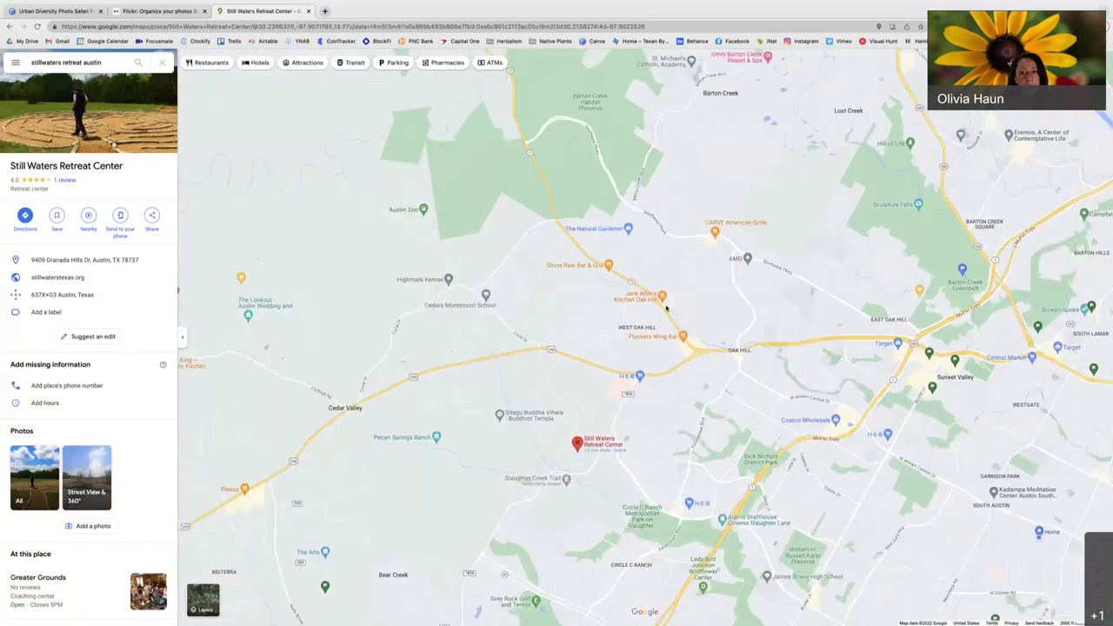
left_click(147, 12)
scroll(516, 422, "up", 2)
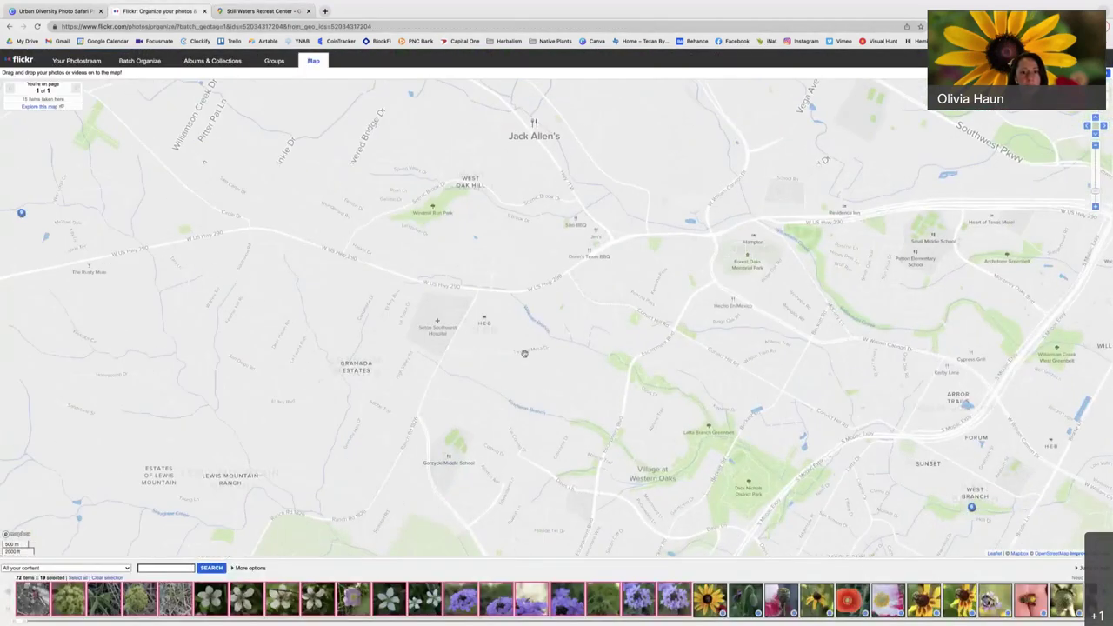
scroll(512, 380, "up", 1)
scroll(512, 380, "down", 2)
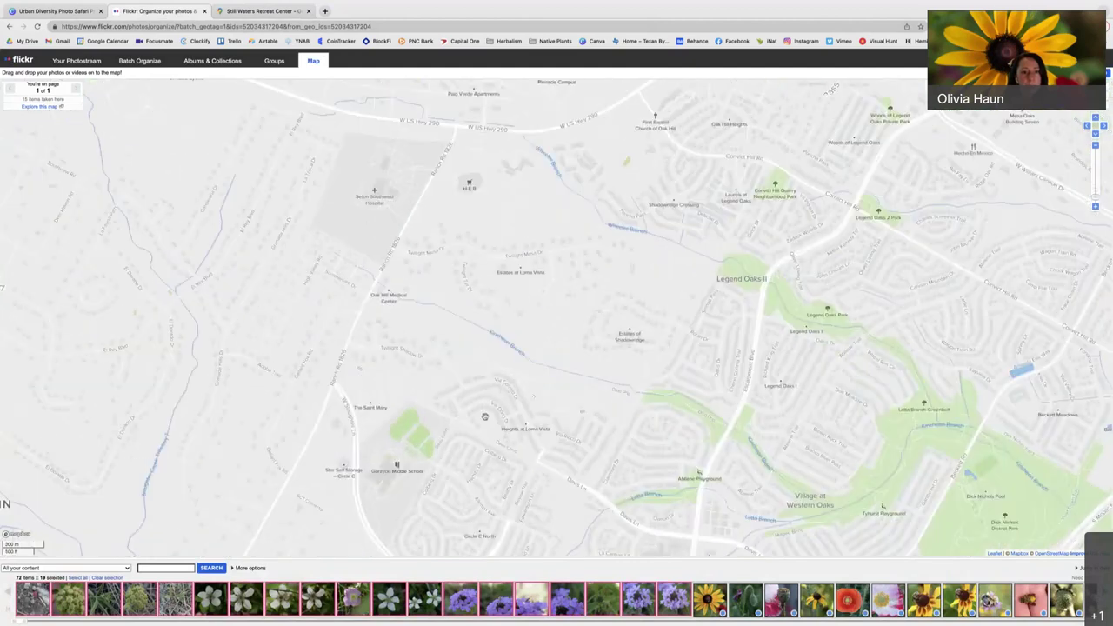
Step: Recheck the retreat center's pin in Google Maps and bring the Flickr map in close on Ranch Rd 1826 near Seton Southwest Hospital
left_click(270, 11)
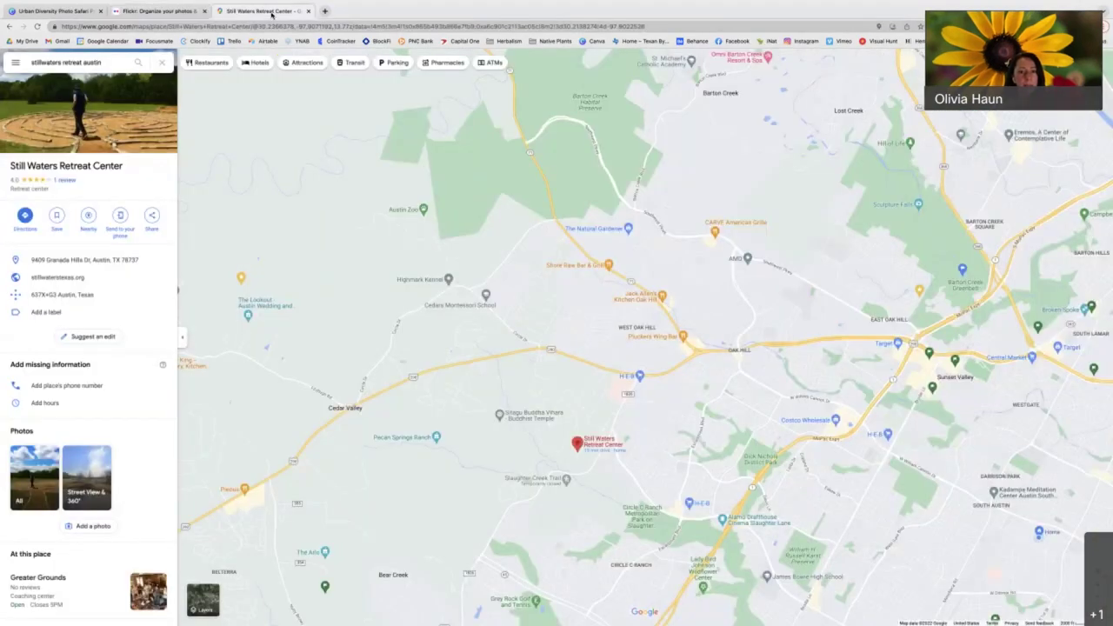
left_click(158, 12)
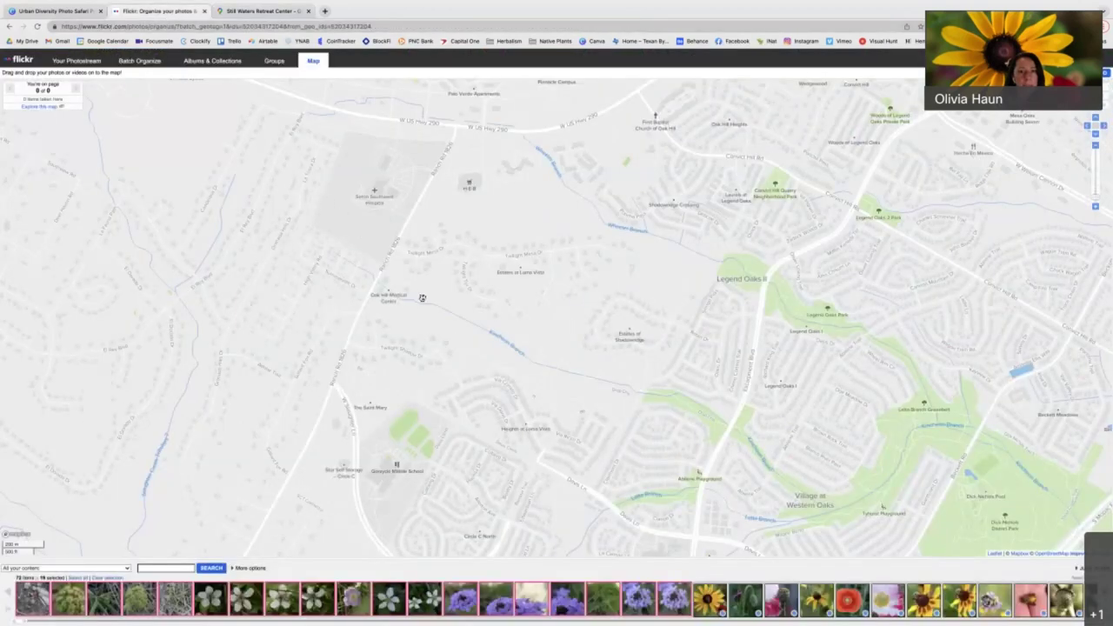
scroll(455, 209, "up", 2)
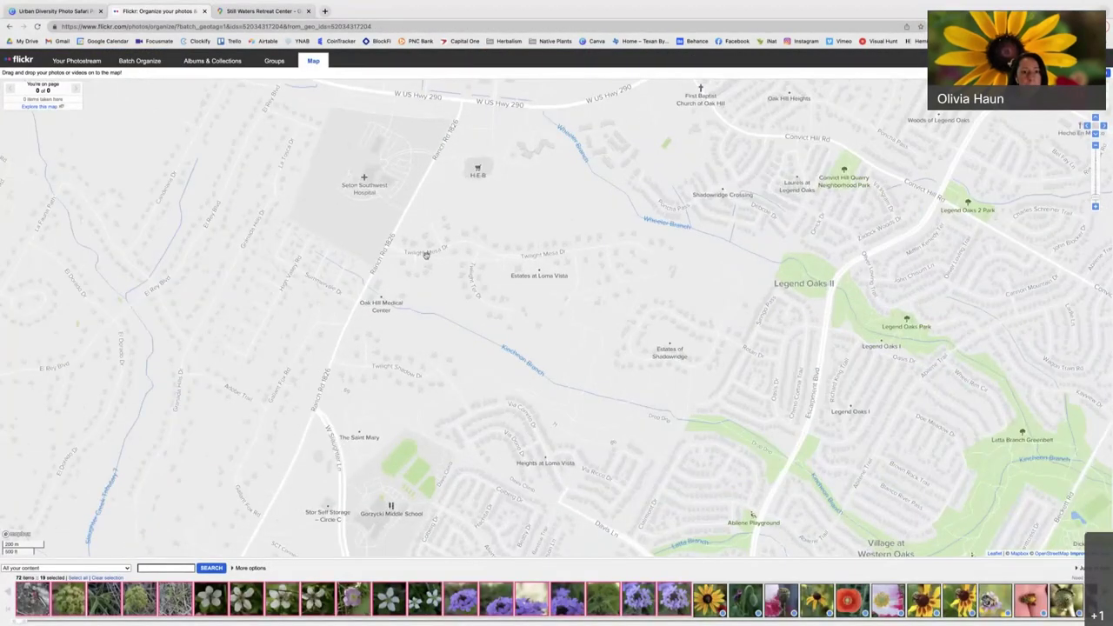
left_click_drag(482, 379, 533, 339)
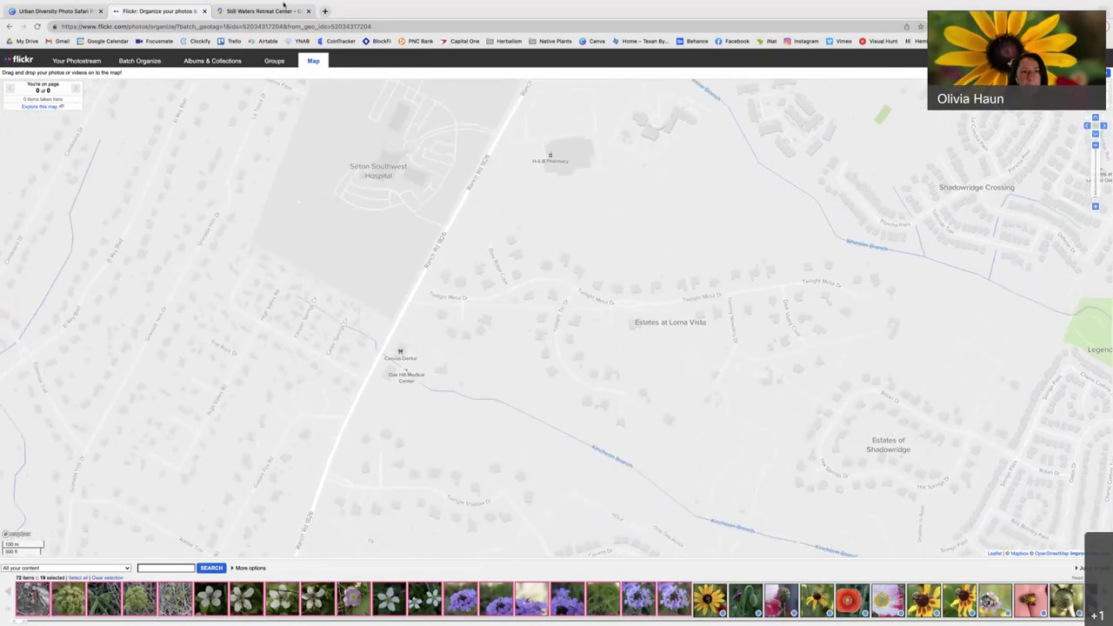
Step: Read through the Still Waters Retreat Center details in Google Maps and open the place's sharing options
left_click(277, 11)
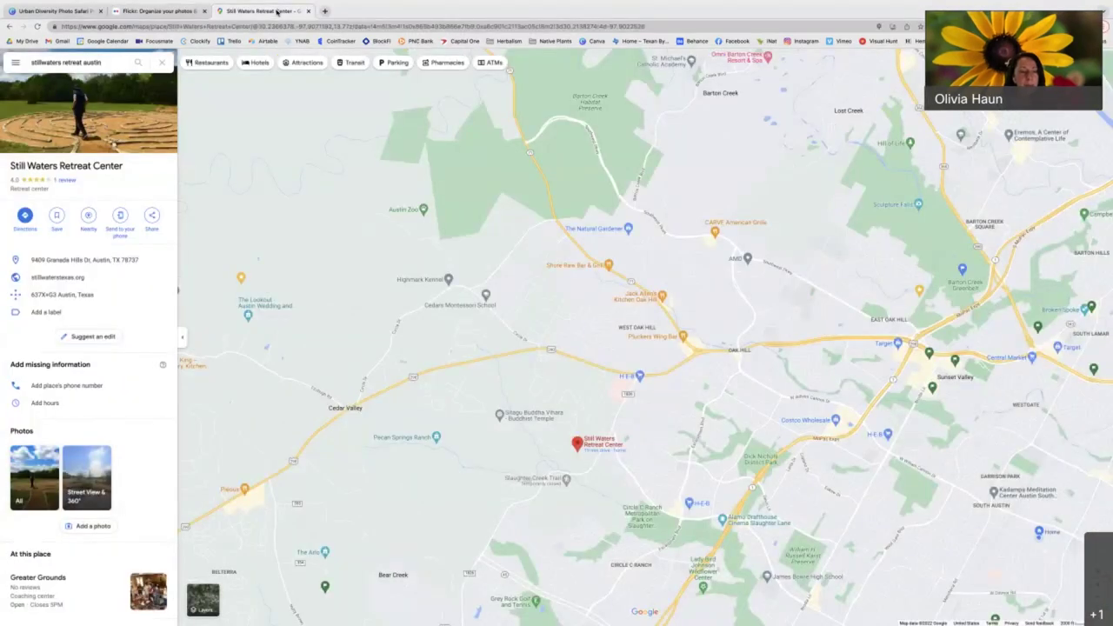
scroll(105, 397, "down", 10)
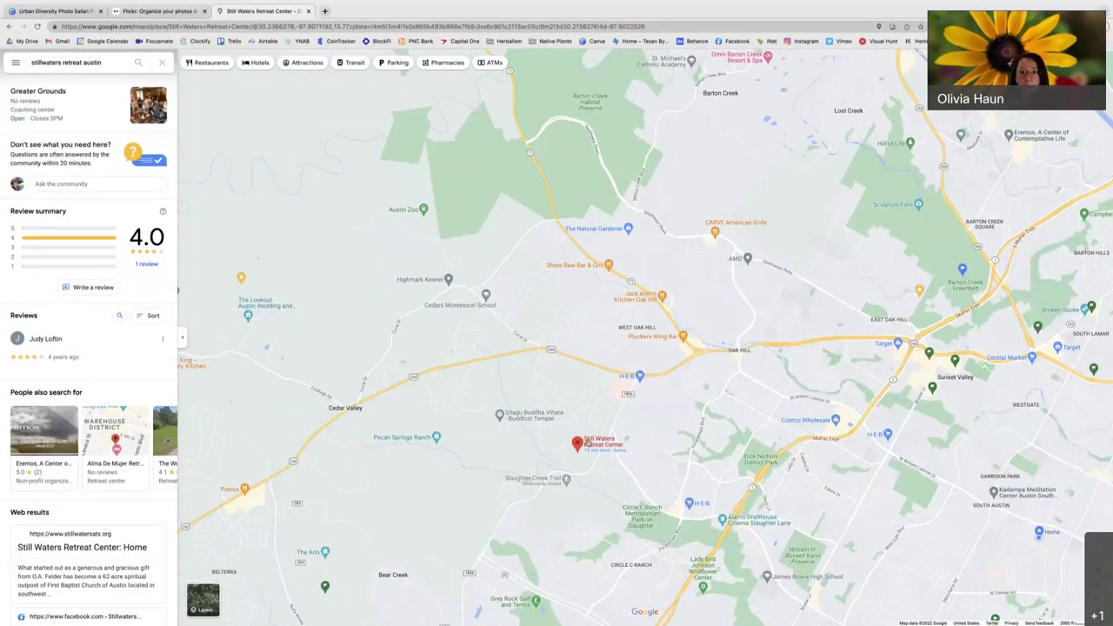
scroll(76, 469, "down", 1)
scroll(76, 470, "down", 2)
scroll(96, 400, "up", 5)
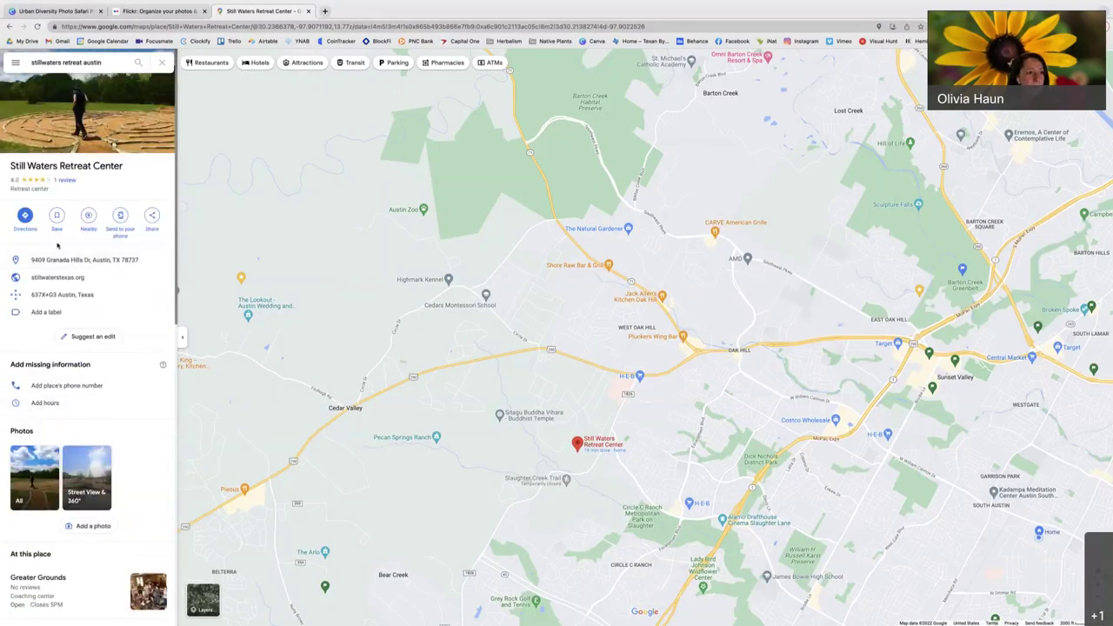
left_click(153, 217)
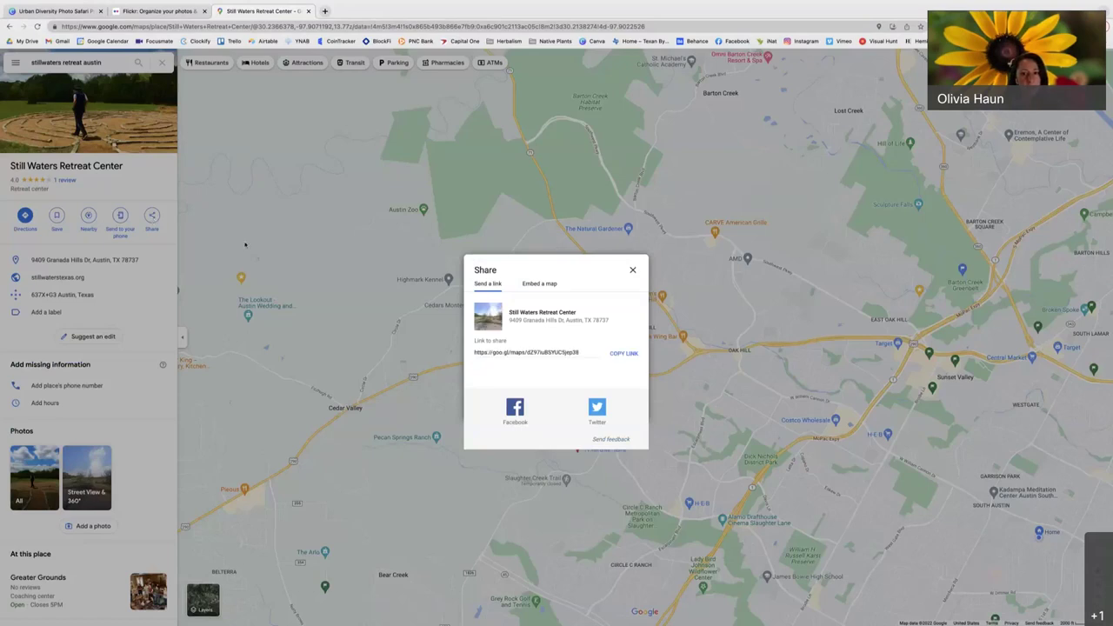
Step: Close the sharing options and recheck the retreat center's details and pin in Google Maps
left_click(633, 271)
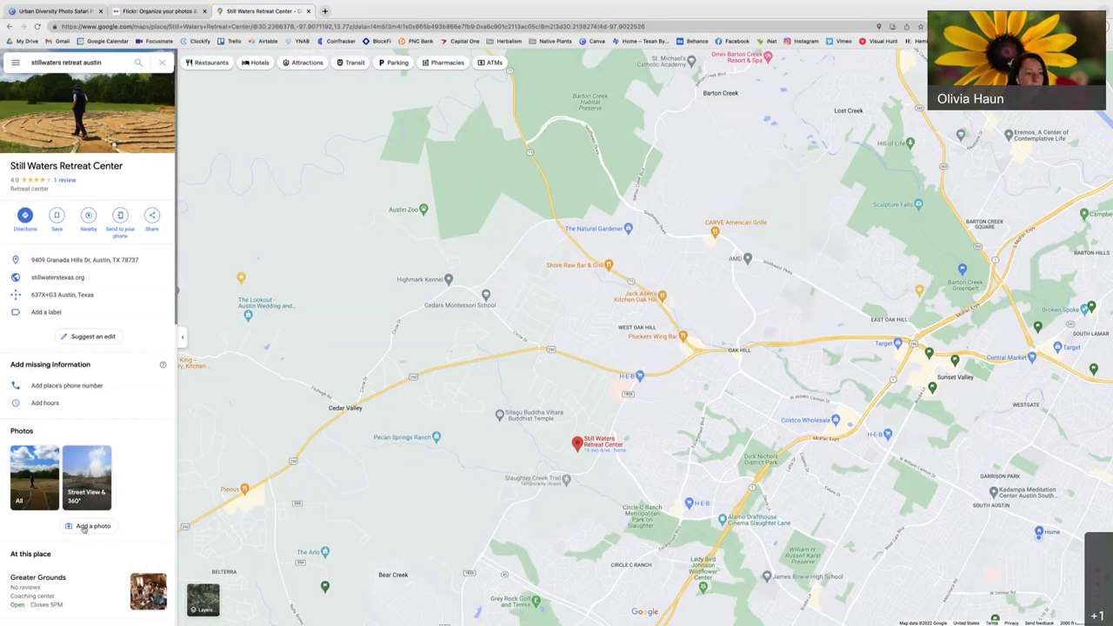
scroll(80, 526, "down", 4)
scroll(91, 502, "up", 4)
scroll(580, 466, "up", 3)
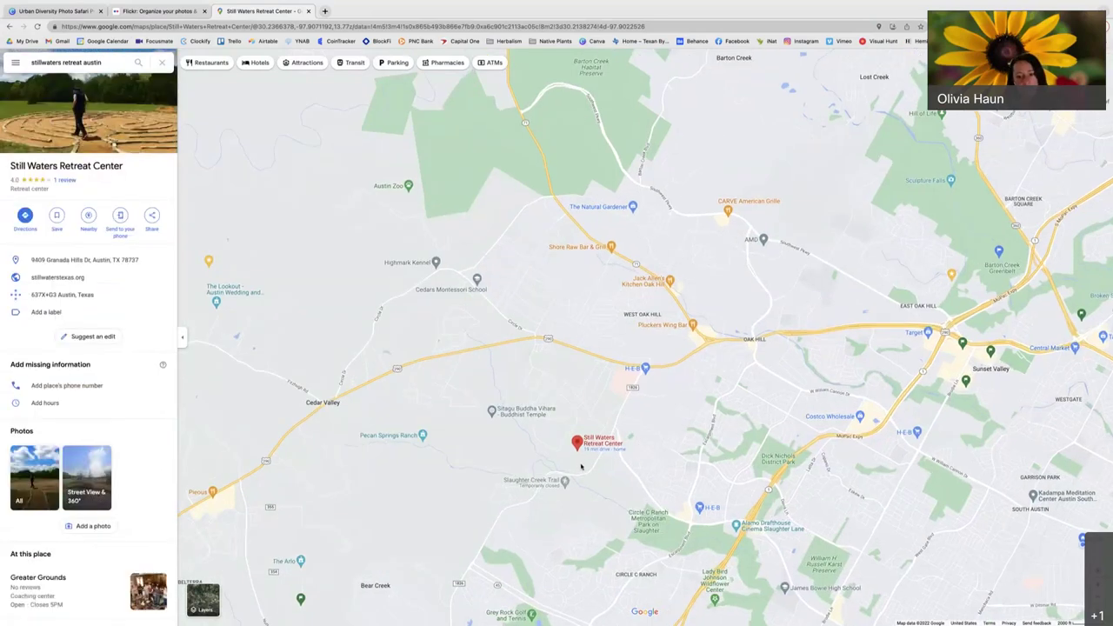
Step: Geotag the selected photos on the Flickr map between Ranch Rd 1826 and W Slaughter Ln, west of Gorzycki Middle School
left_click(161, 11)
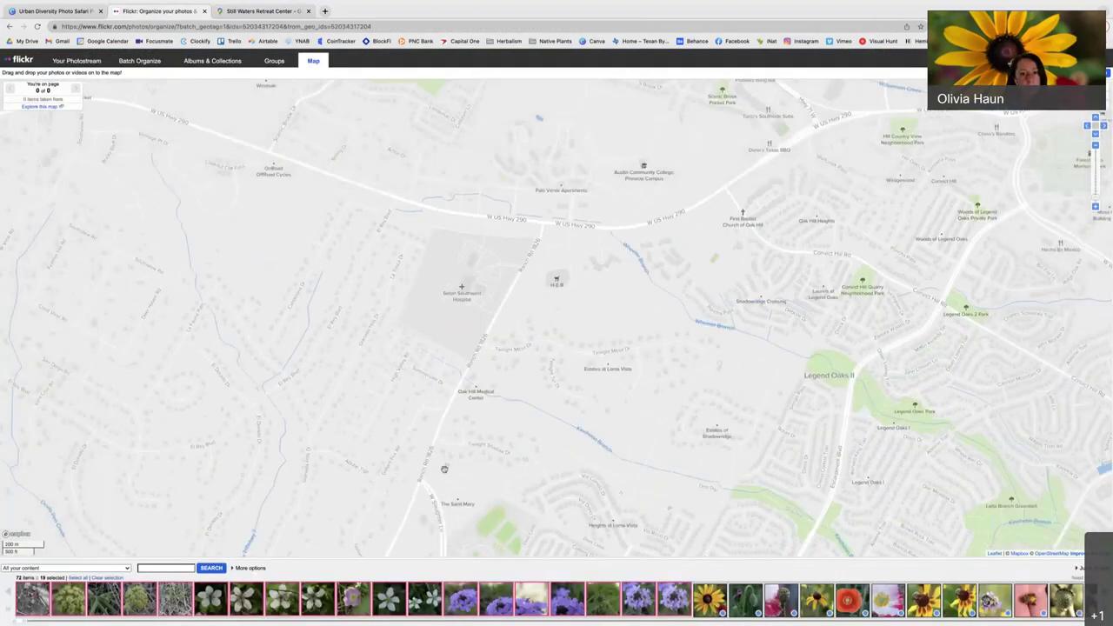
scroll(487, 407, "up", 3)
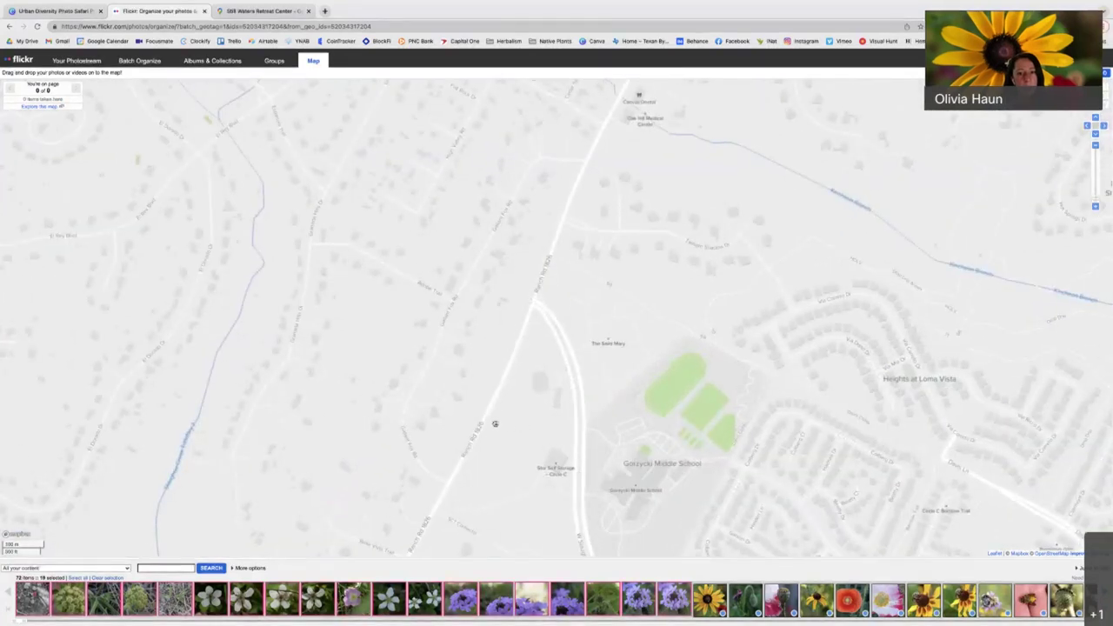
left_click_drag(495, 423, 538, 380)
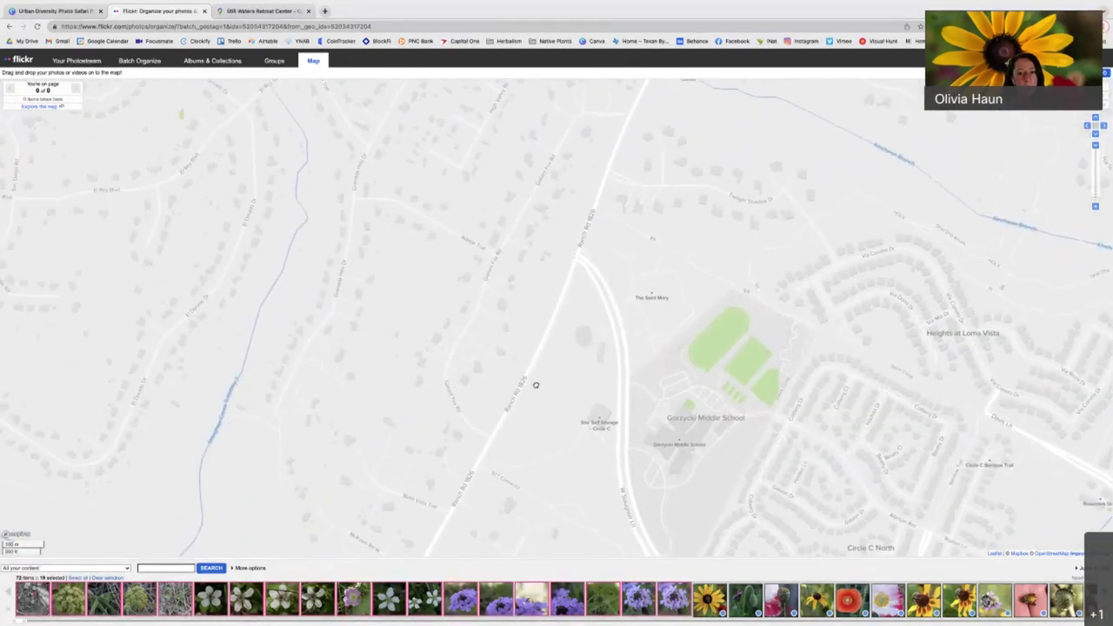
mouse_move(281, 598)
left_mouse_down()
mouse_move(514, 434)
mouse_move(534, 303)
mouse_move(526, 287)
mouse_move(553, 341)
left_mouse_up()
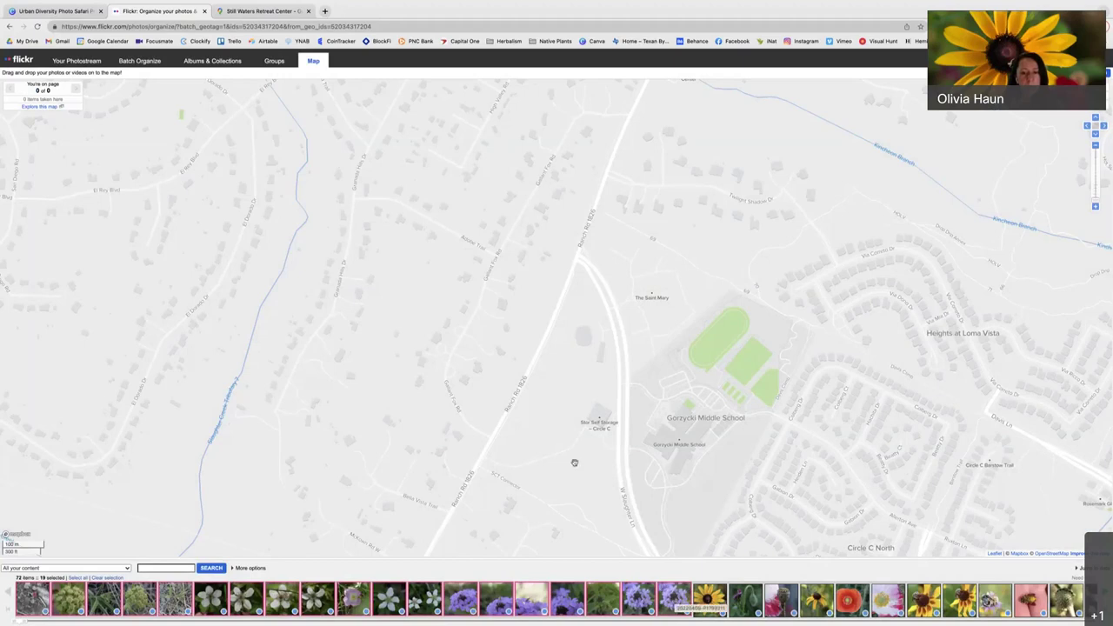
scroll(574, 462, "down", 2)
scroll(574, 463, "down", 2)
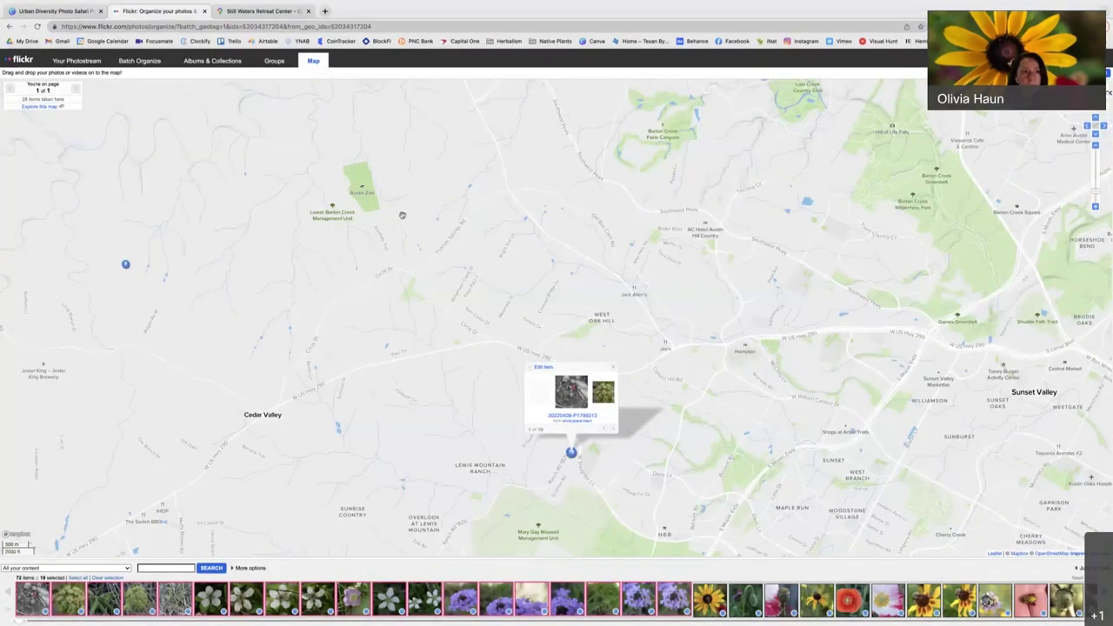
Step: Leave the Organizr for the photostream and open the first photo's location from its details on the full map
left_click(90, 64)
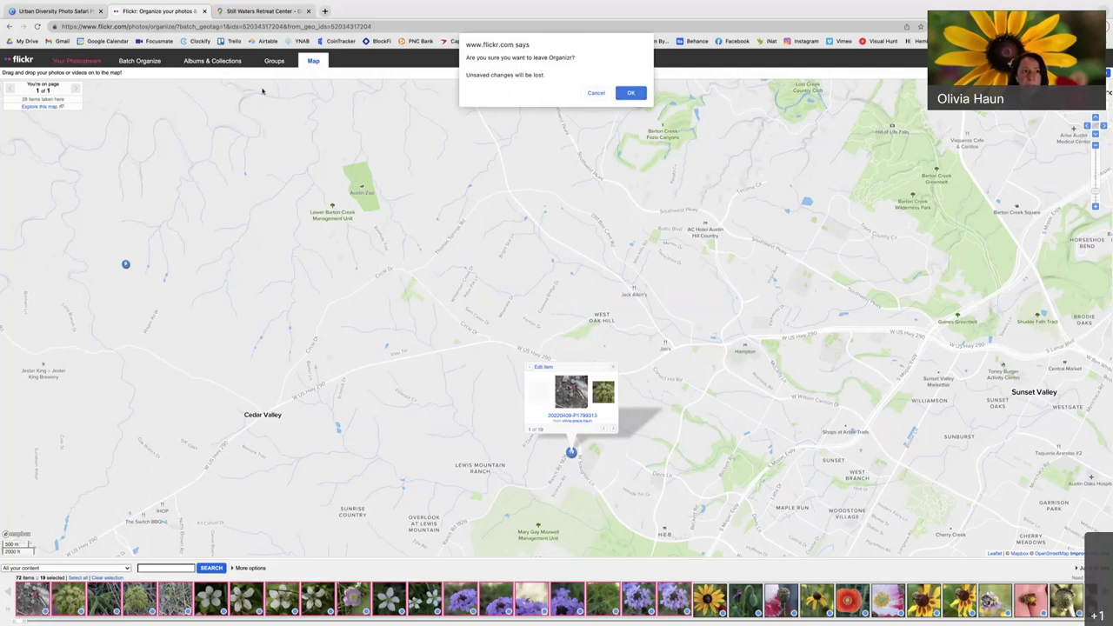
left_click(632, 93)
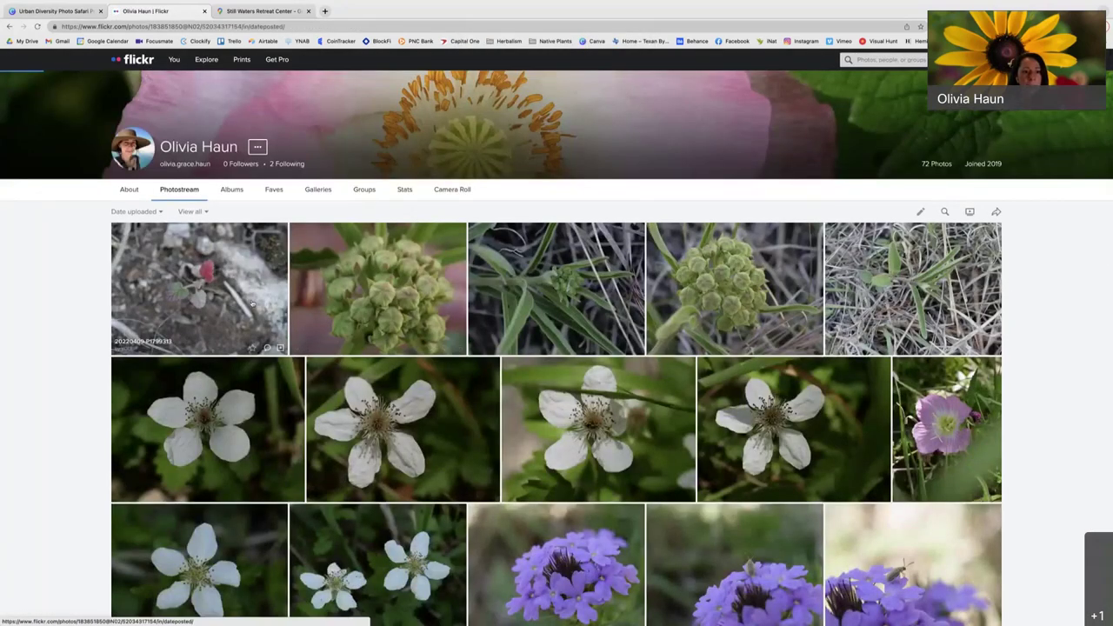
left_click(208, 313)
scroll(792, 569, "down", 7)
scroll(760, 395, "up", 2)
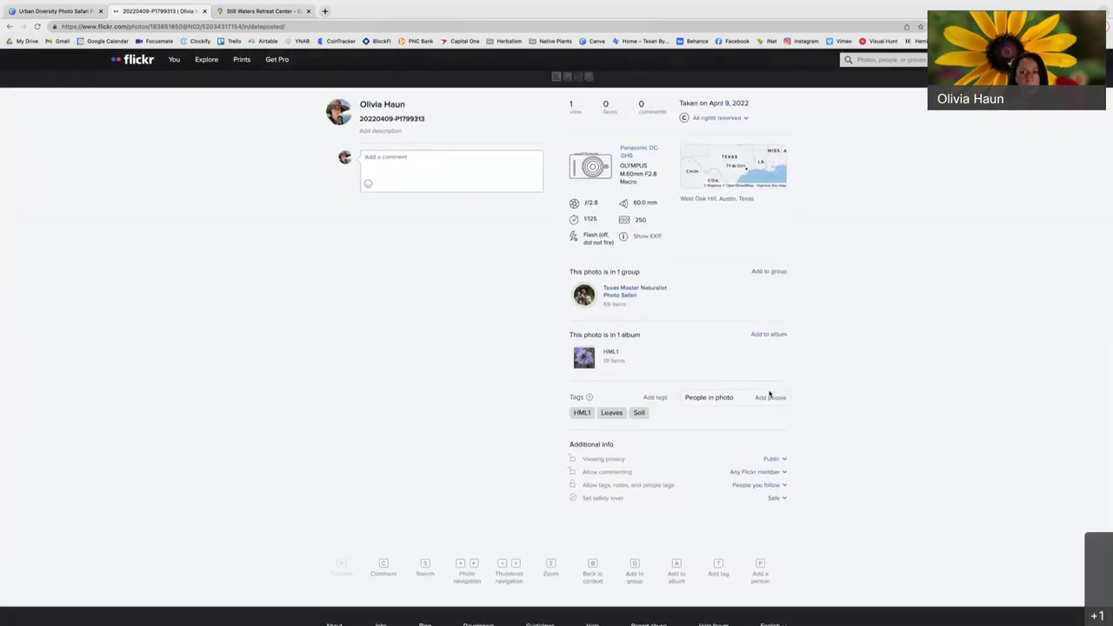
left_click(763, 301)
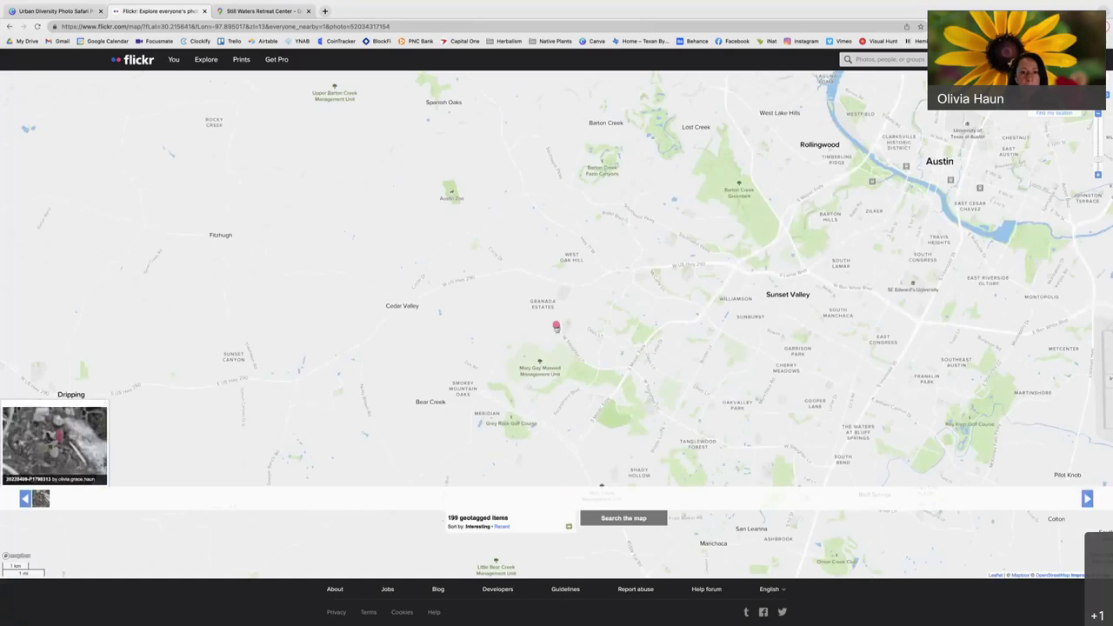
Step: Examine the geotagged photo pins around Gorzycki Middle School and the Mary Gay Maxwell Management Unit
scroll(556, 326, "up", 4)
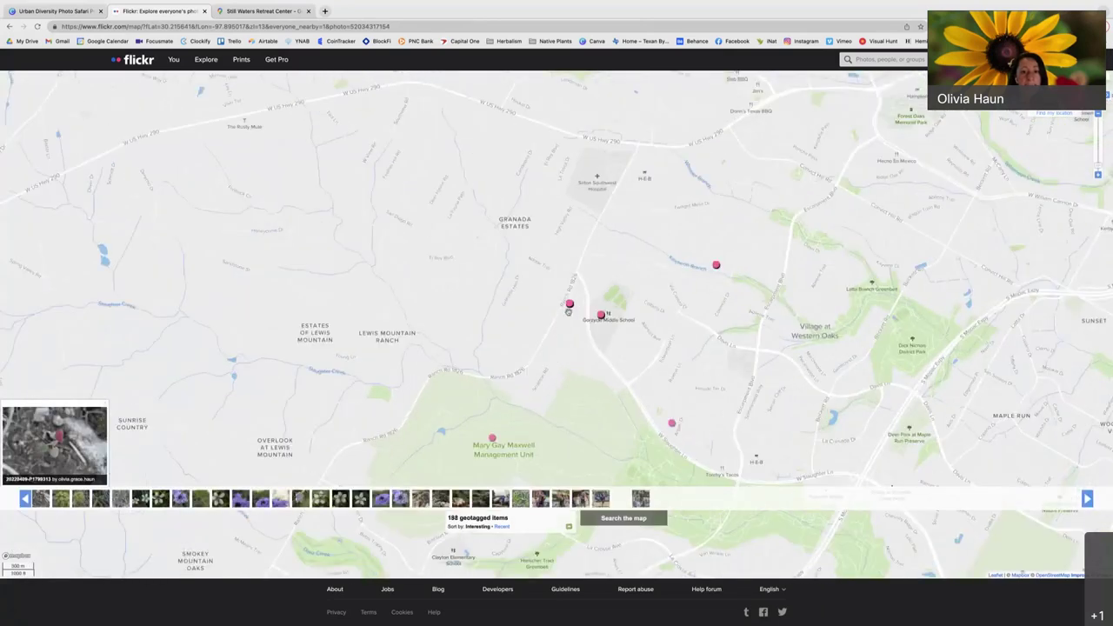
scroll(568, 312, "up", 3)
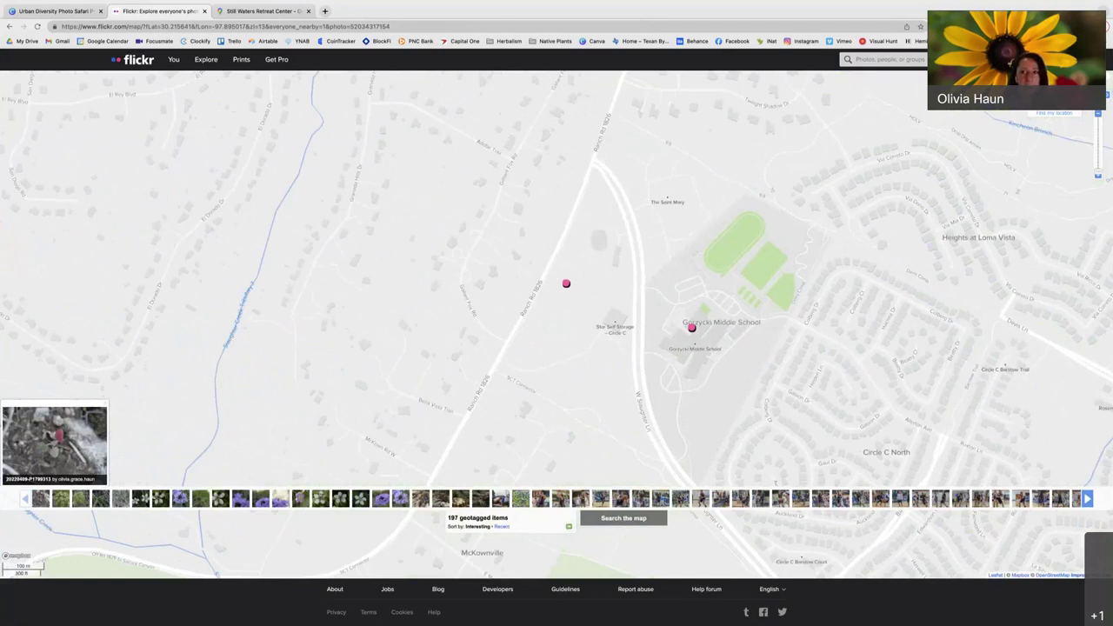
left_click_drag(815, 229, 971, 122)
scroll(435, 448, "down", 3)
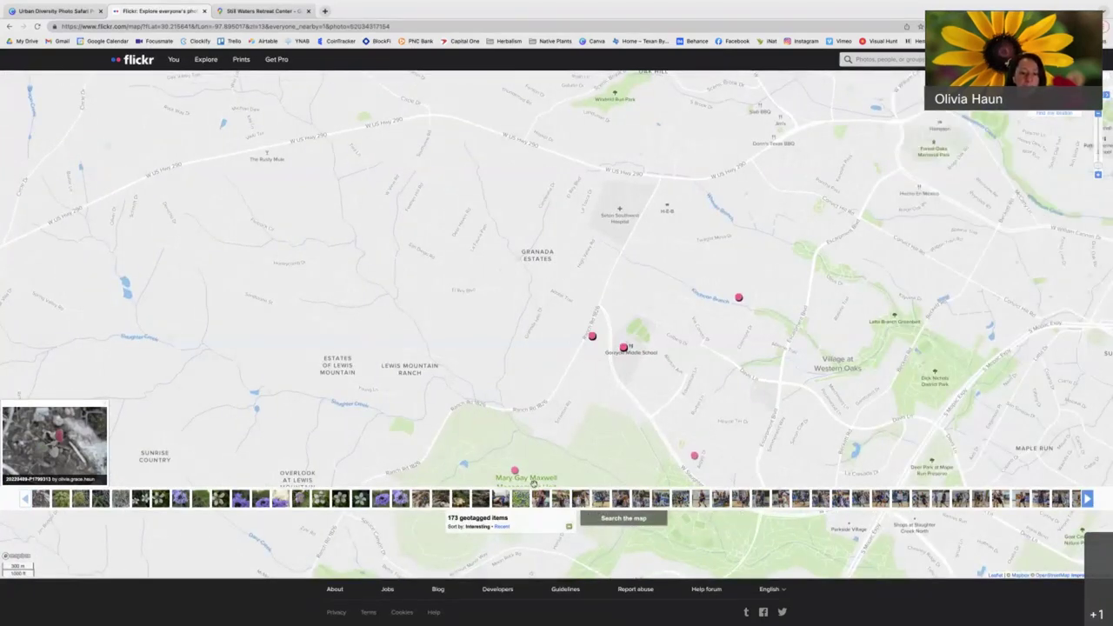
left_click_drag(635, 446, 494, 391)
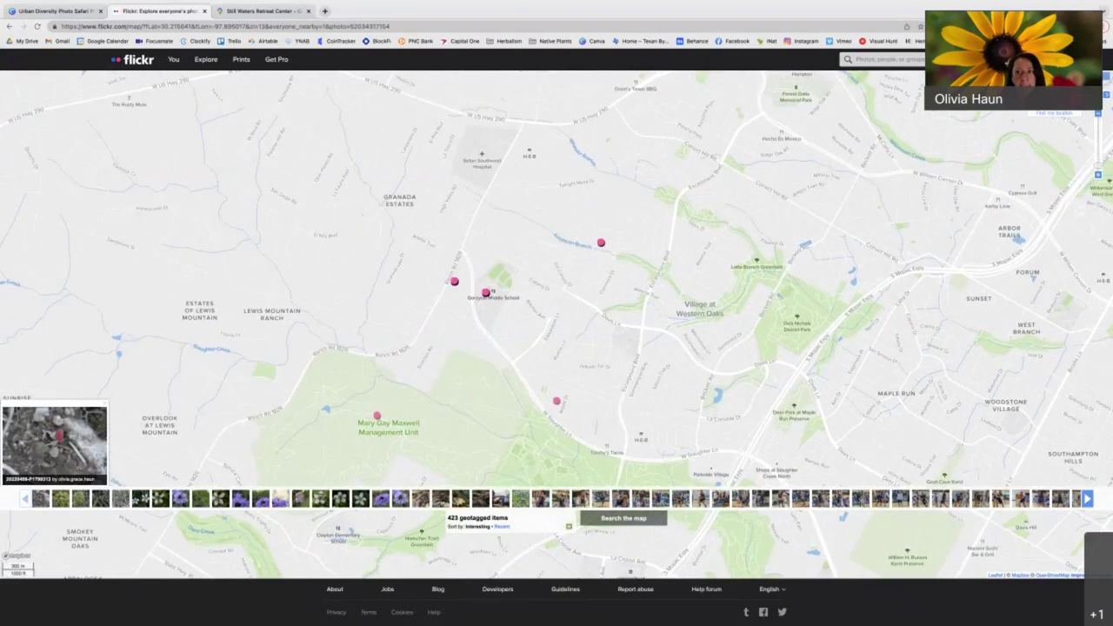
scroll(1093, 122, "up", 2)
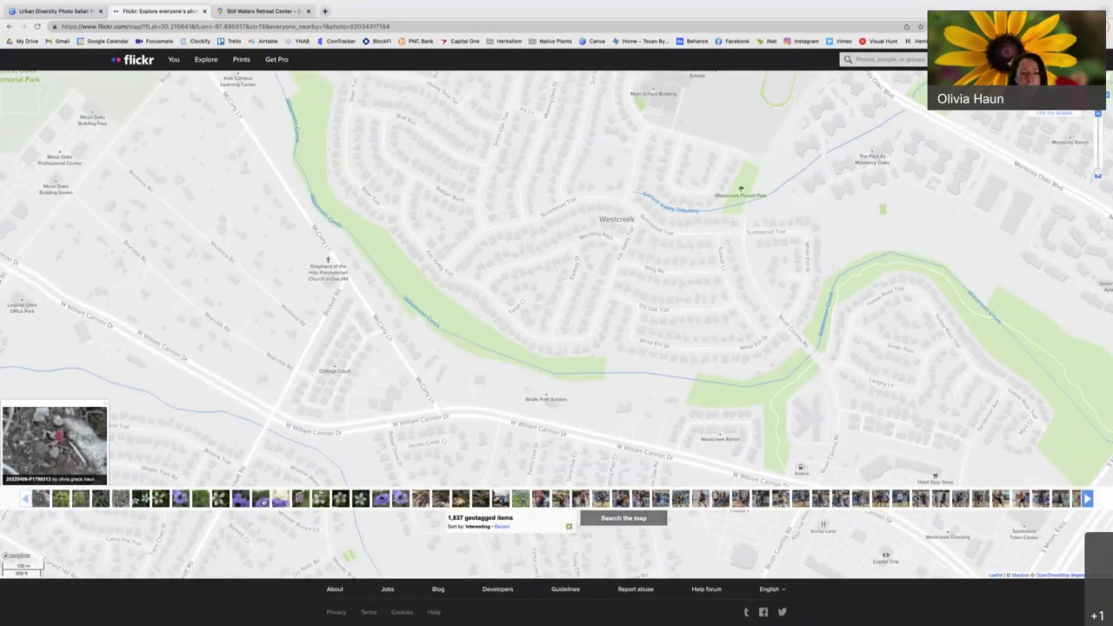
Step: Locate a purple flower photo from the map's thumbnails and view its pin in relation to the wider Austin area
left_click(280, 499)
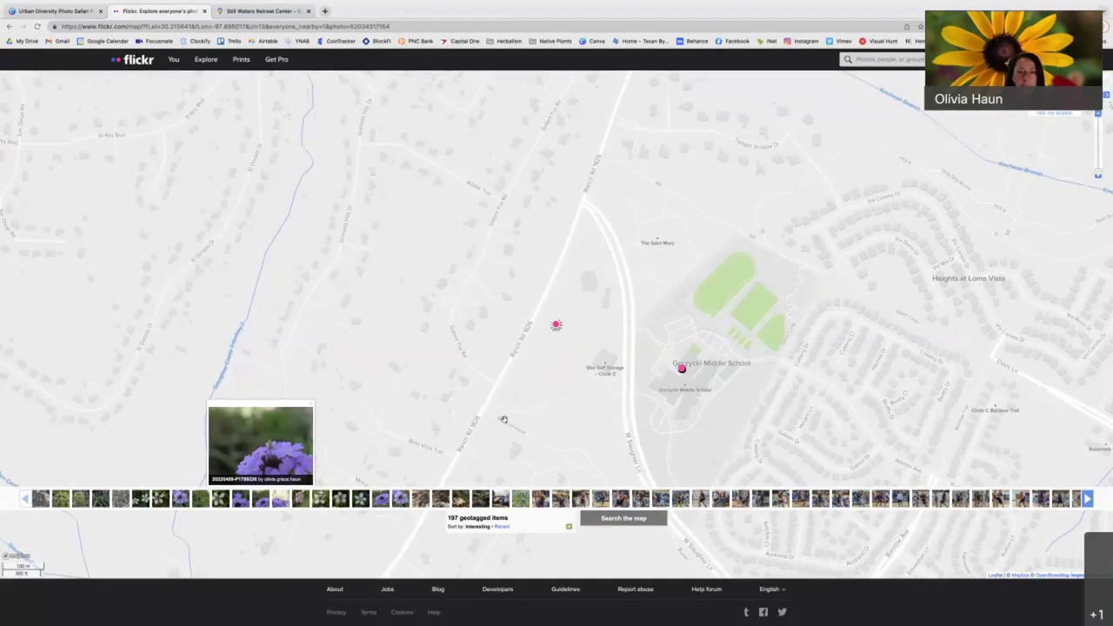
scroll(537, 381, "down", 1)
scroll(537, 381, "down", 3)
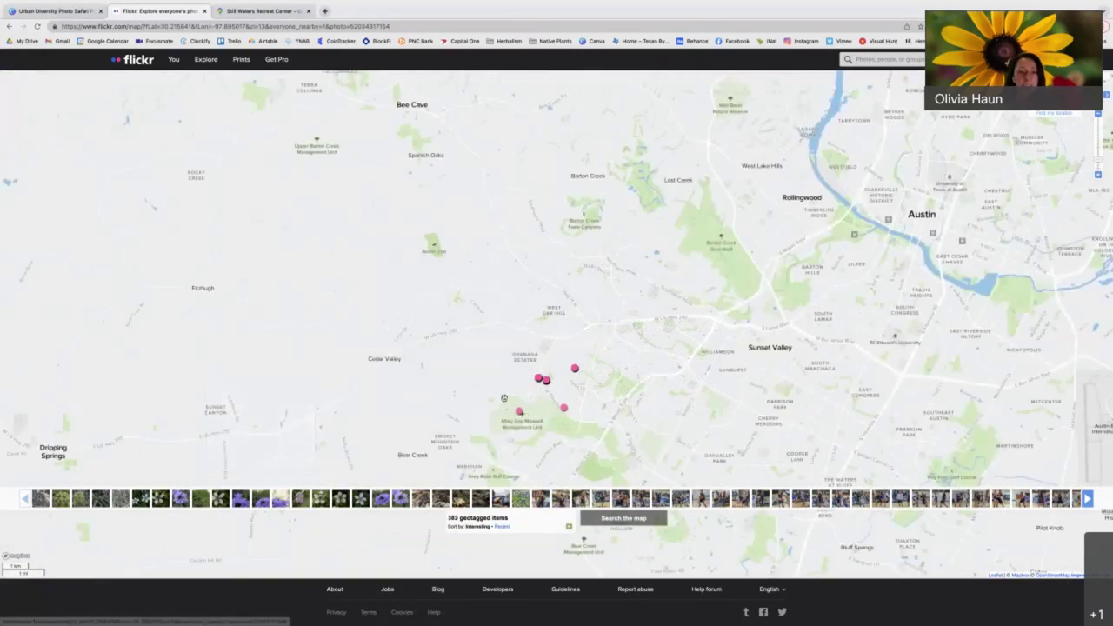
scroll(537, 387, "up", 1)
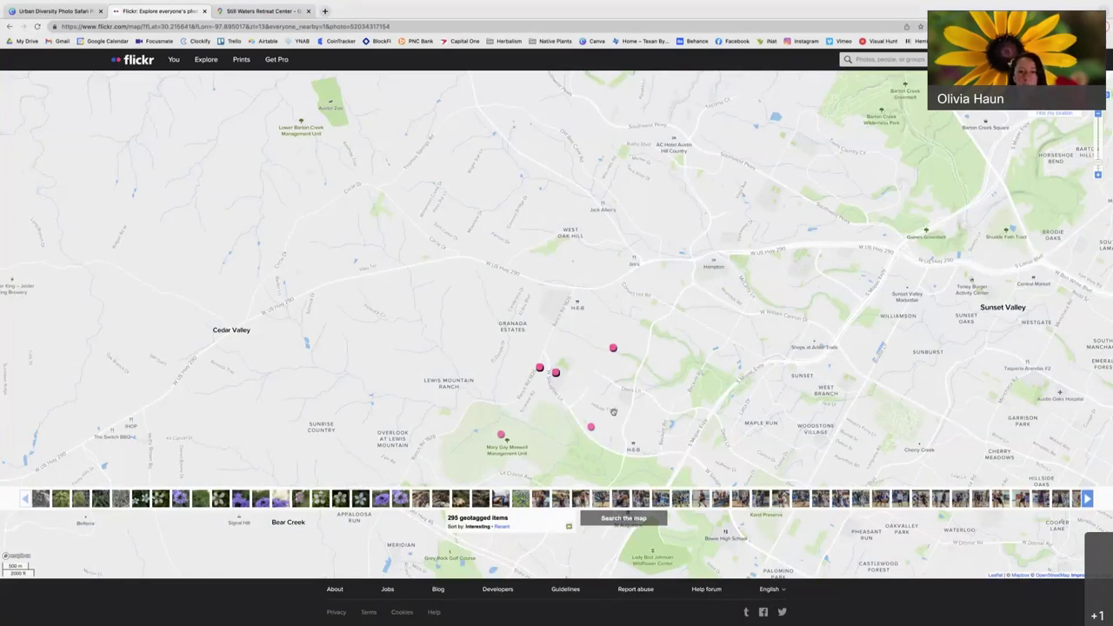
scroll(668, 419, "down", 1)
scroll(634, 418, "down", 1)
left_click_drag(633, 418, 501, 381)
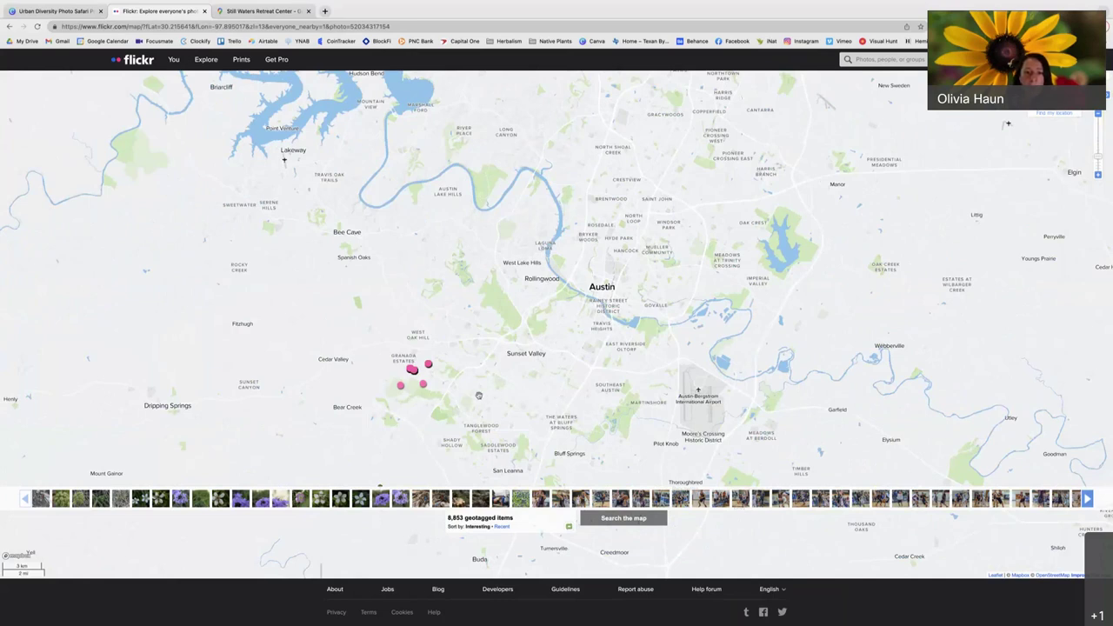
scroll(479, 396, "down", 1)
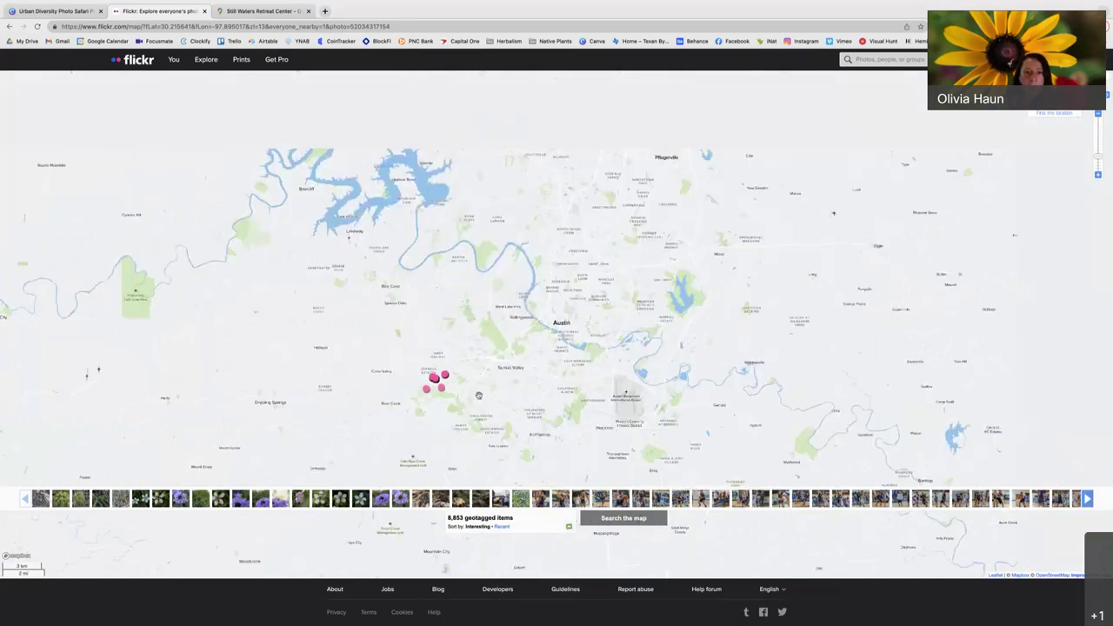
Step: Return to the photostream, then switch to the Canva presentation and select the bulleted list on the Flickr Tutorial slide
left_click(148, 61)
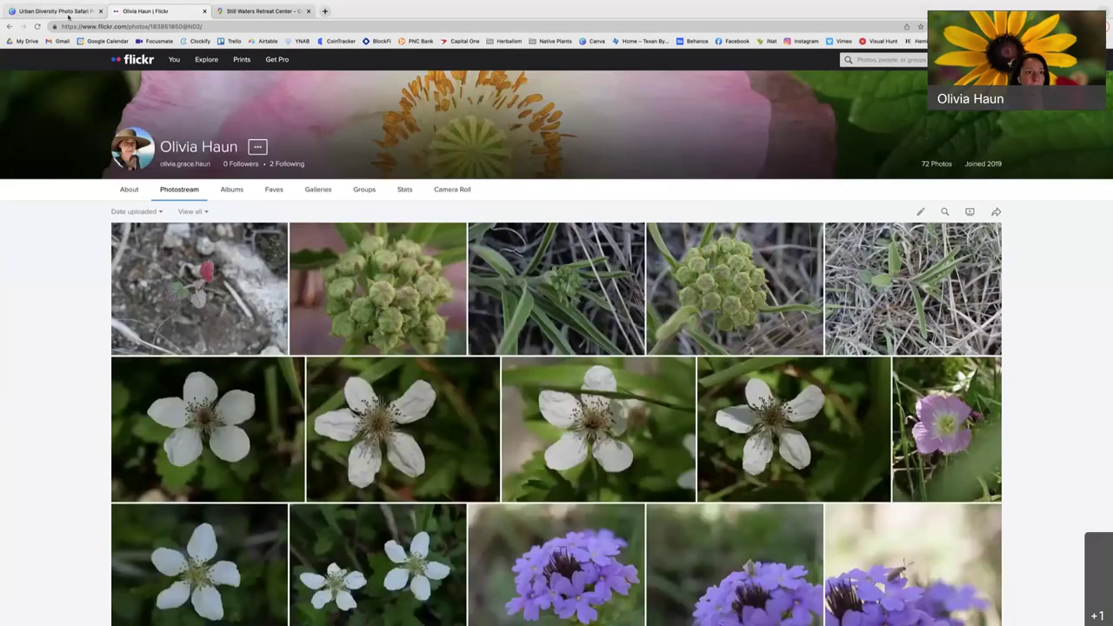
left_click(38, 7)
left_click(644, 372)
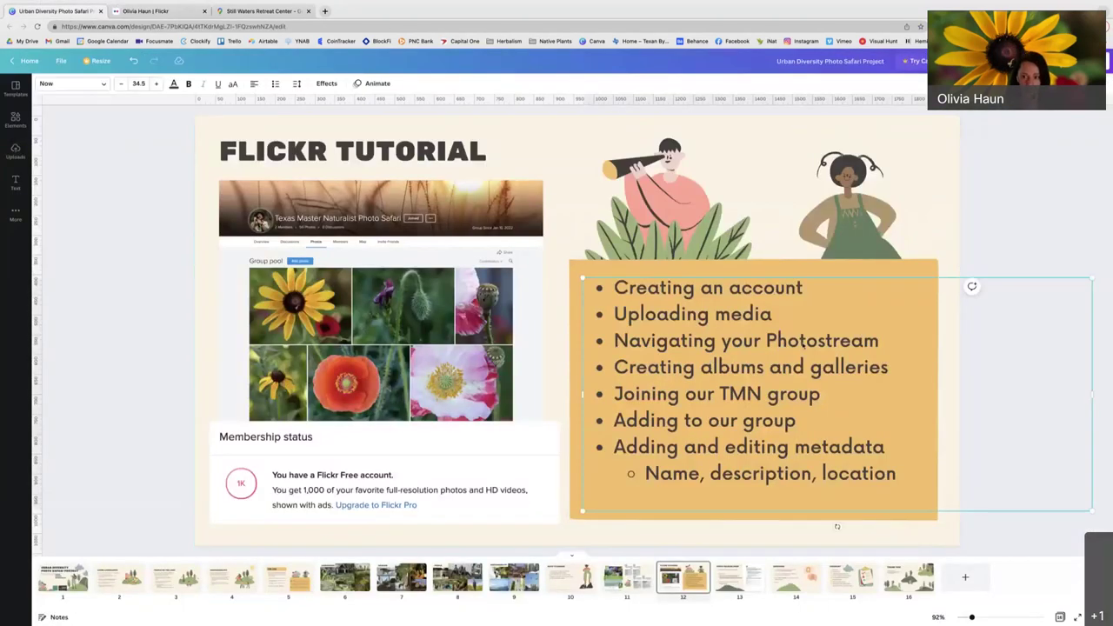